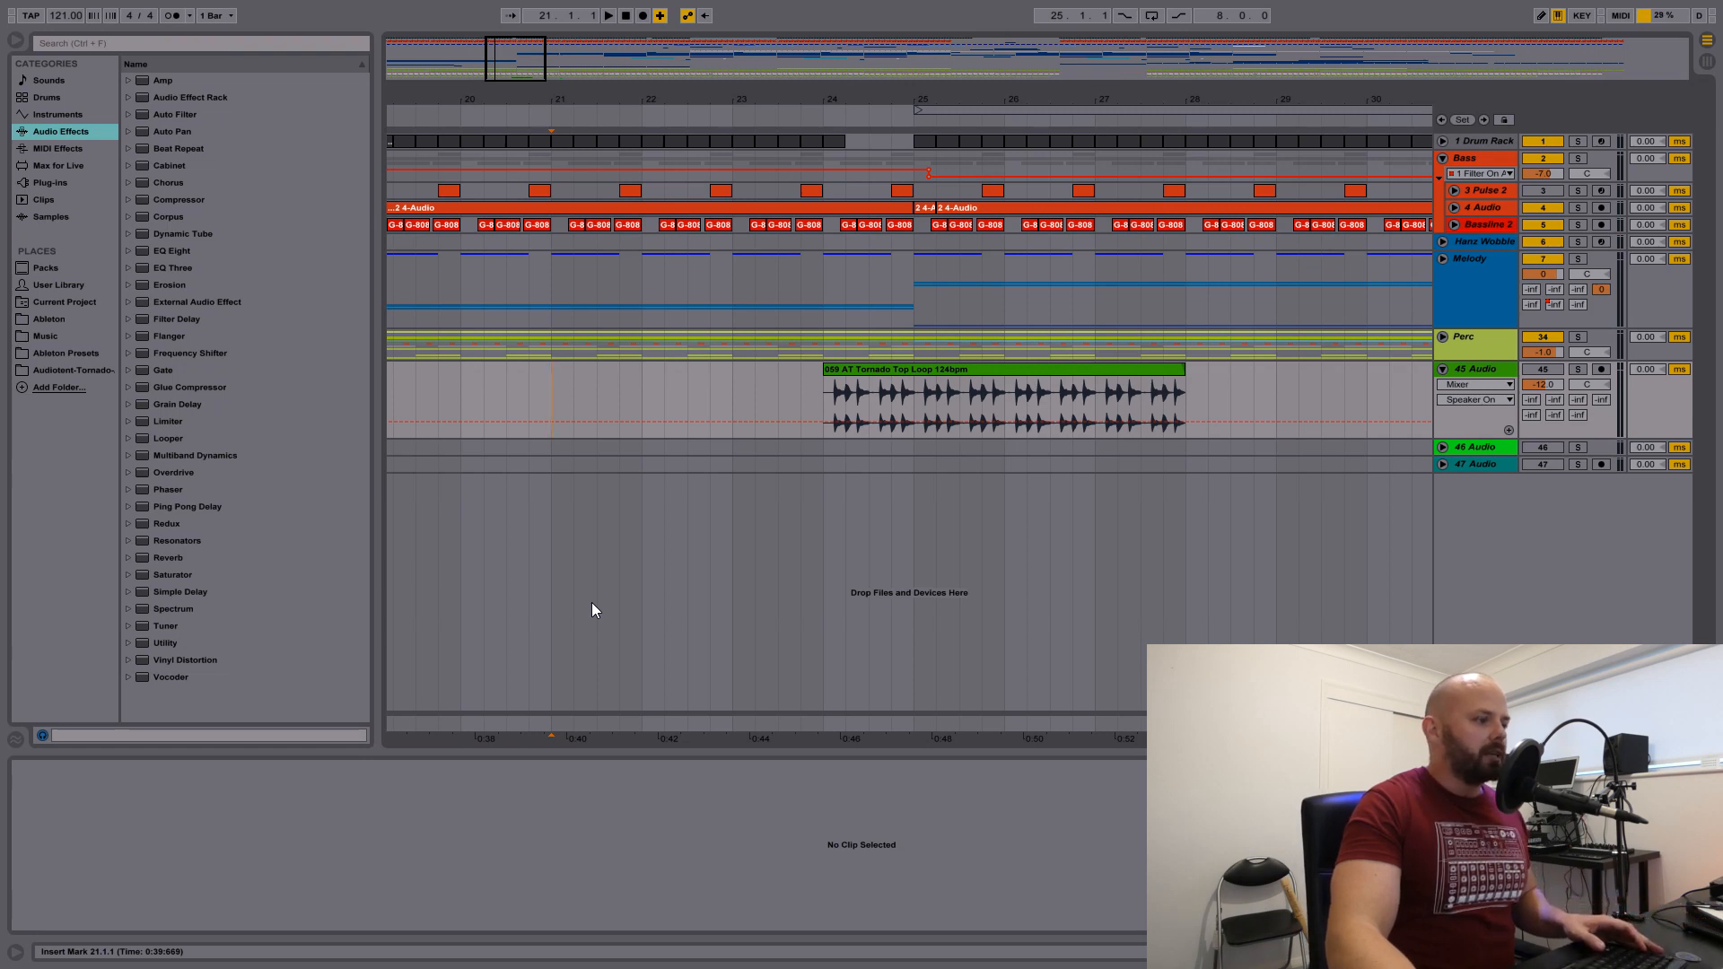
- Audition the arrangement from bar 21, and play the Tornado Top Loop clip on its own with the 45 Audio track soloed
key("space")
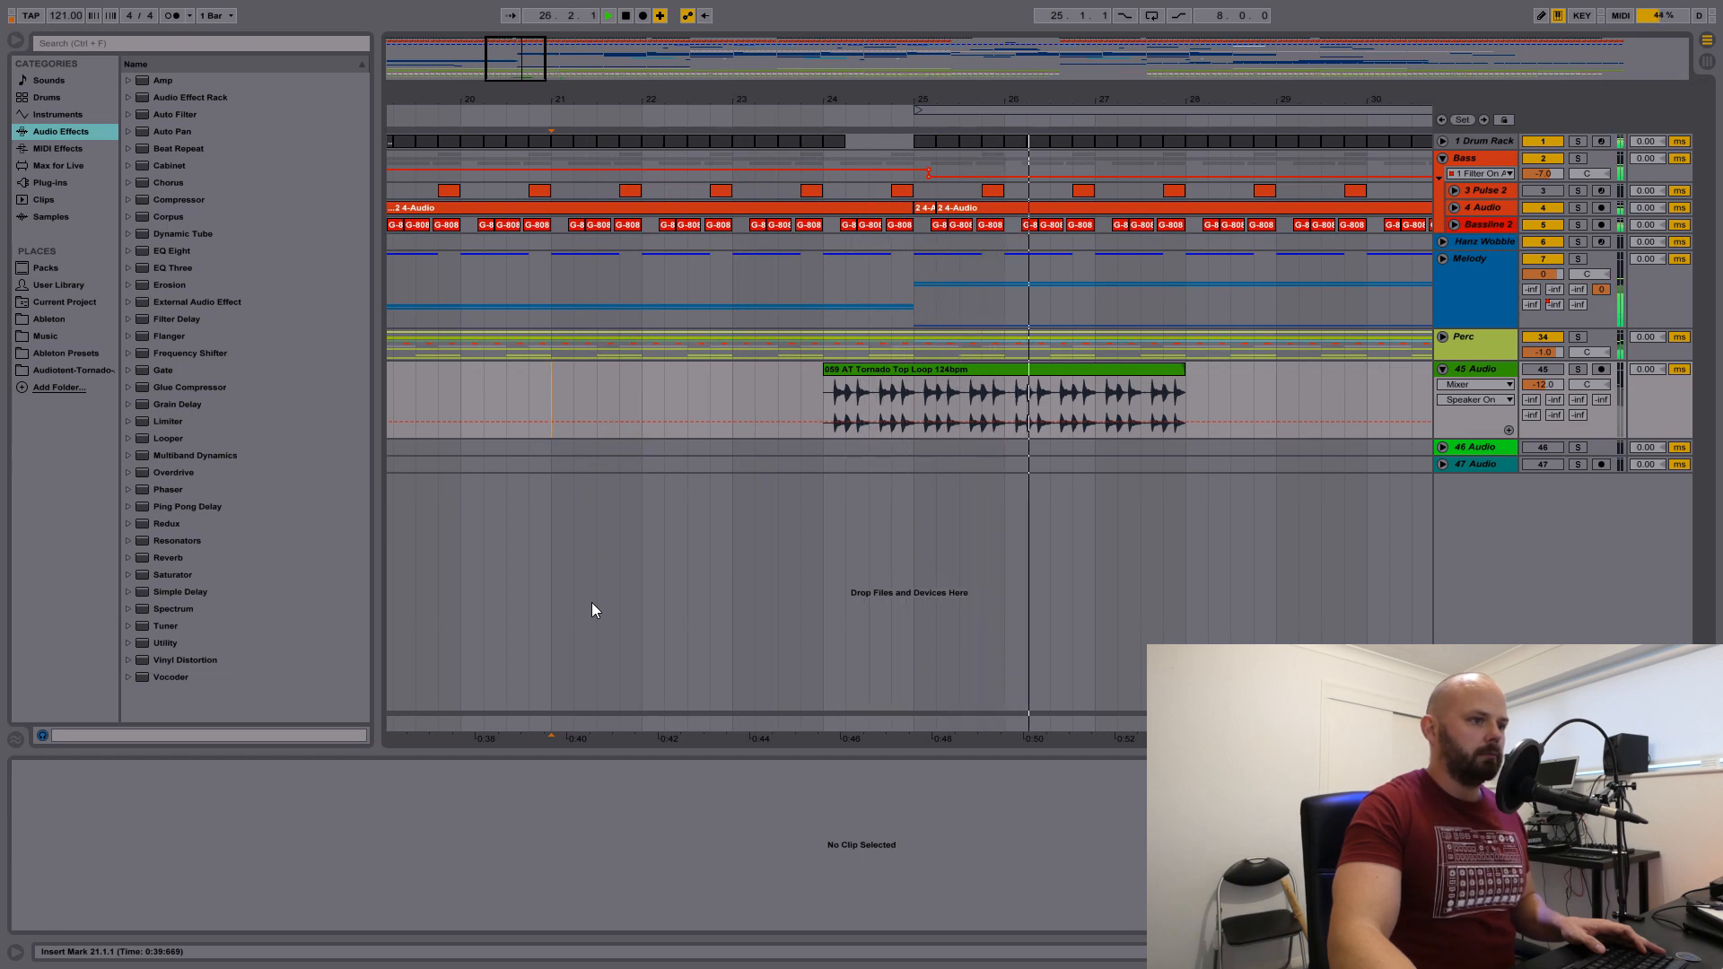
key("space")
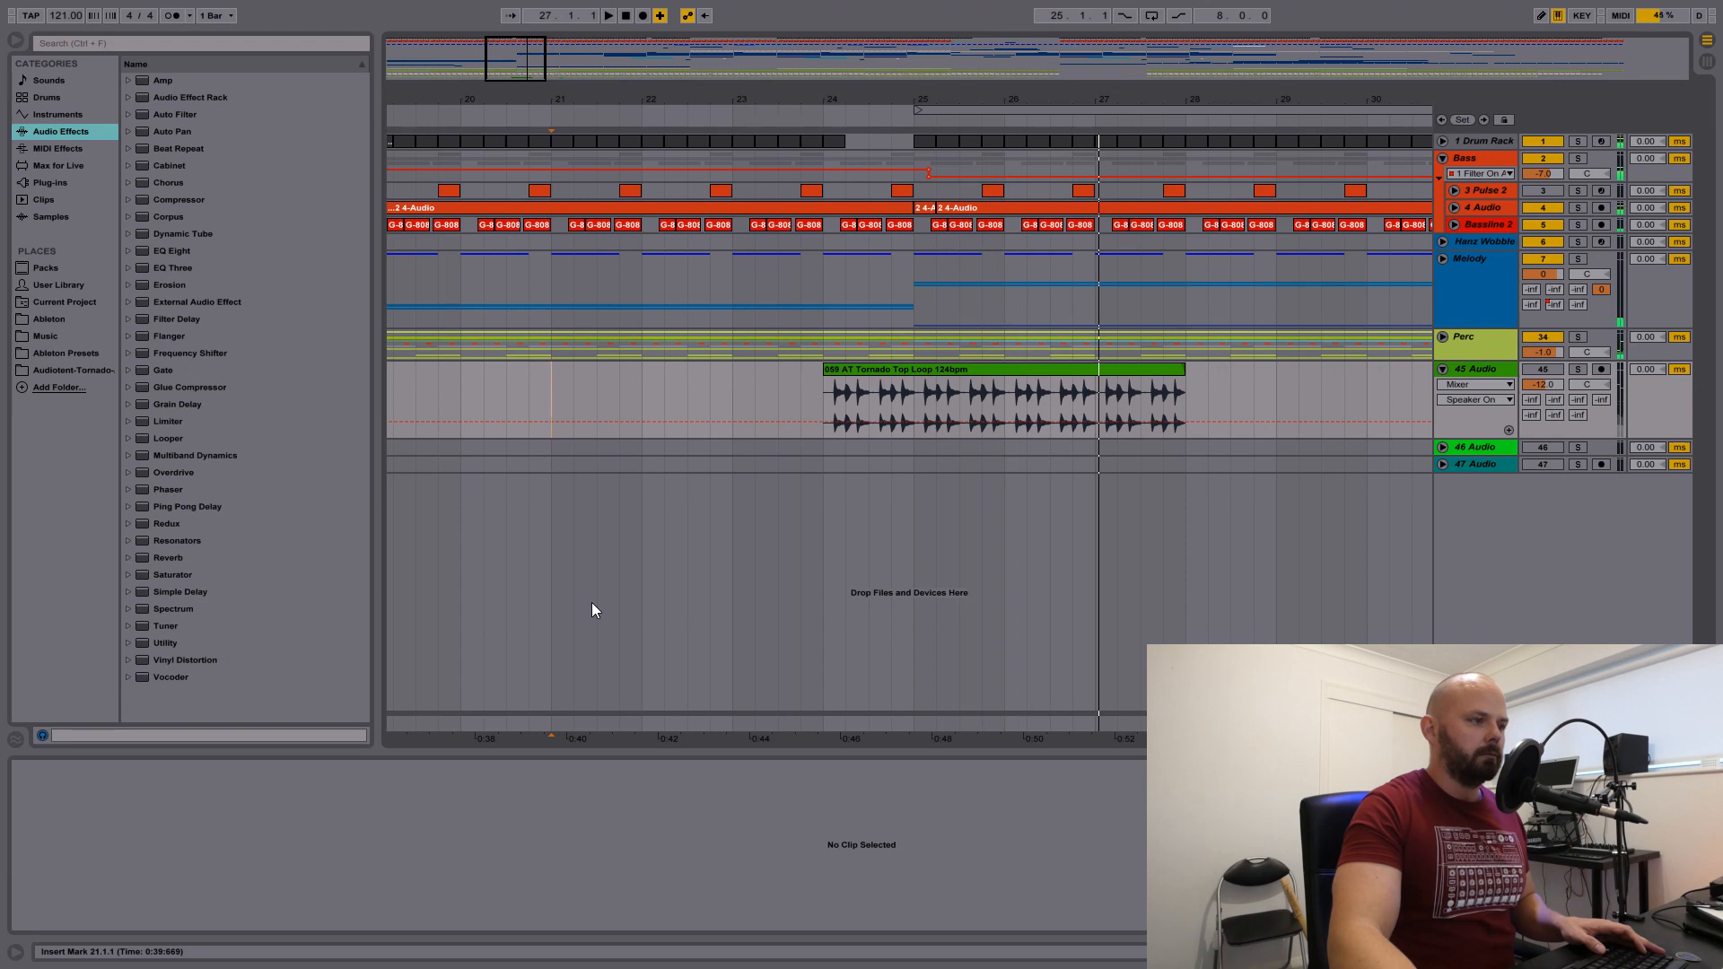
left_click(847, 369)
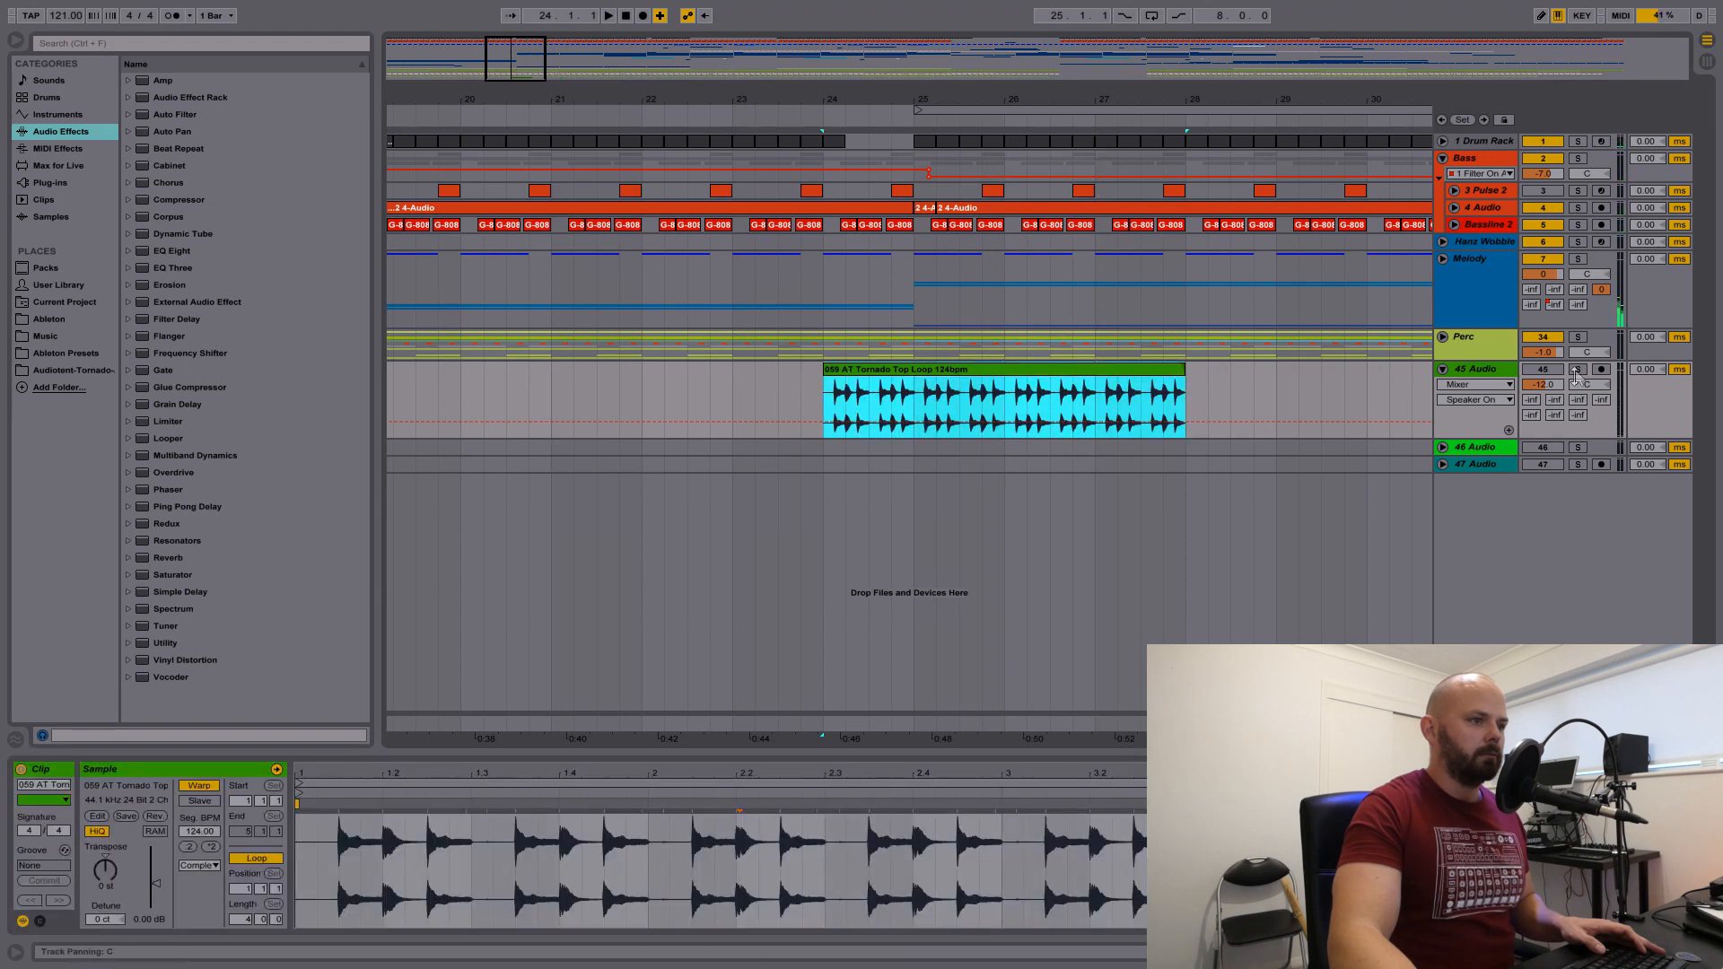
left_click(1578, 369)
key("space")
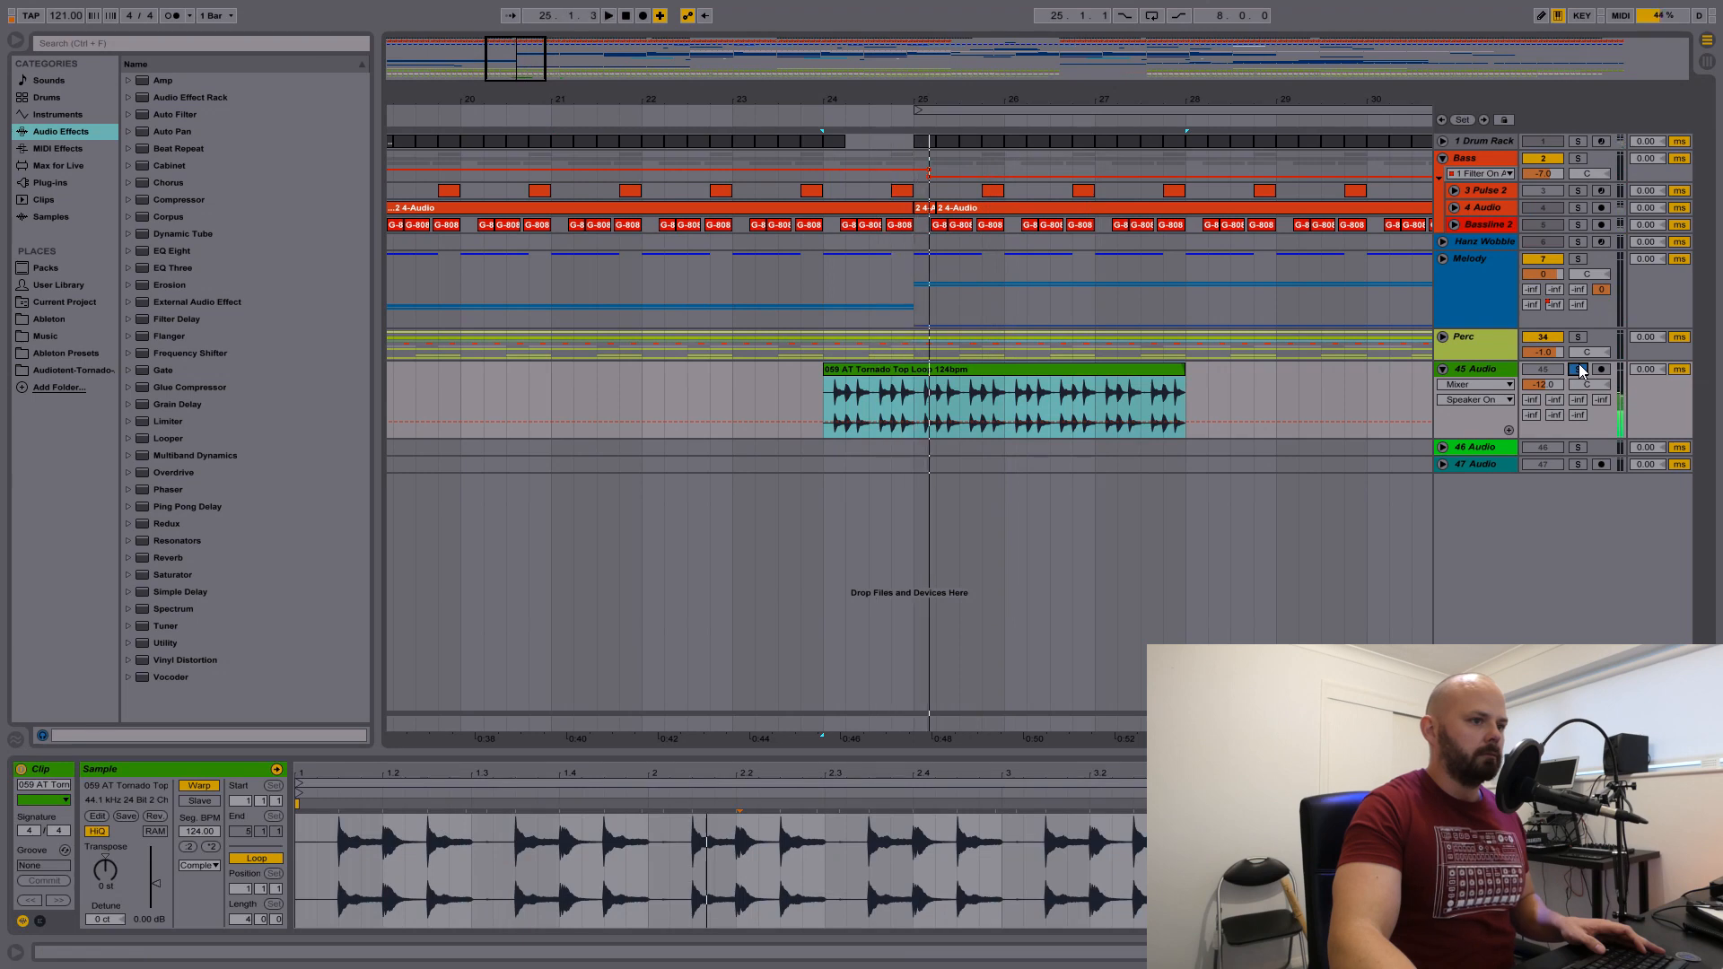
left_click(1578, 370)
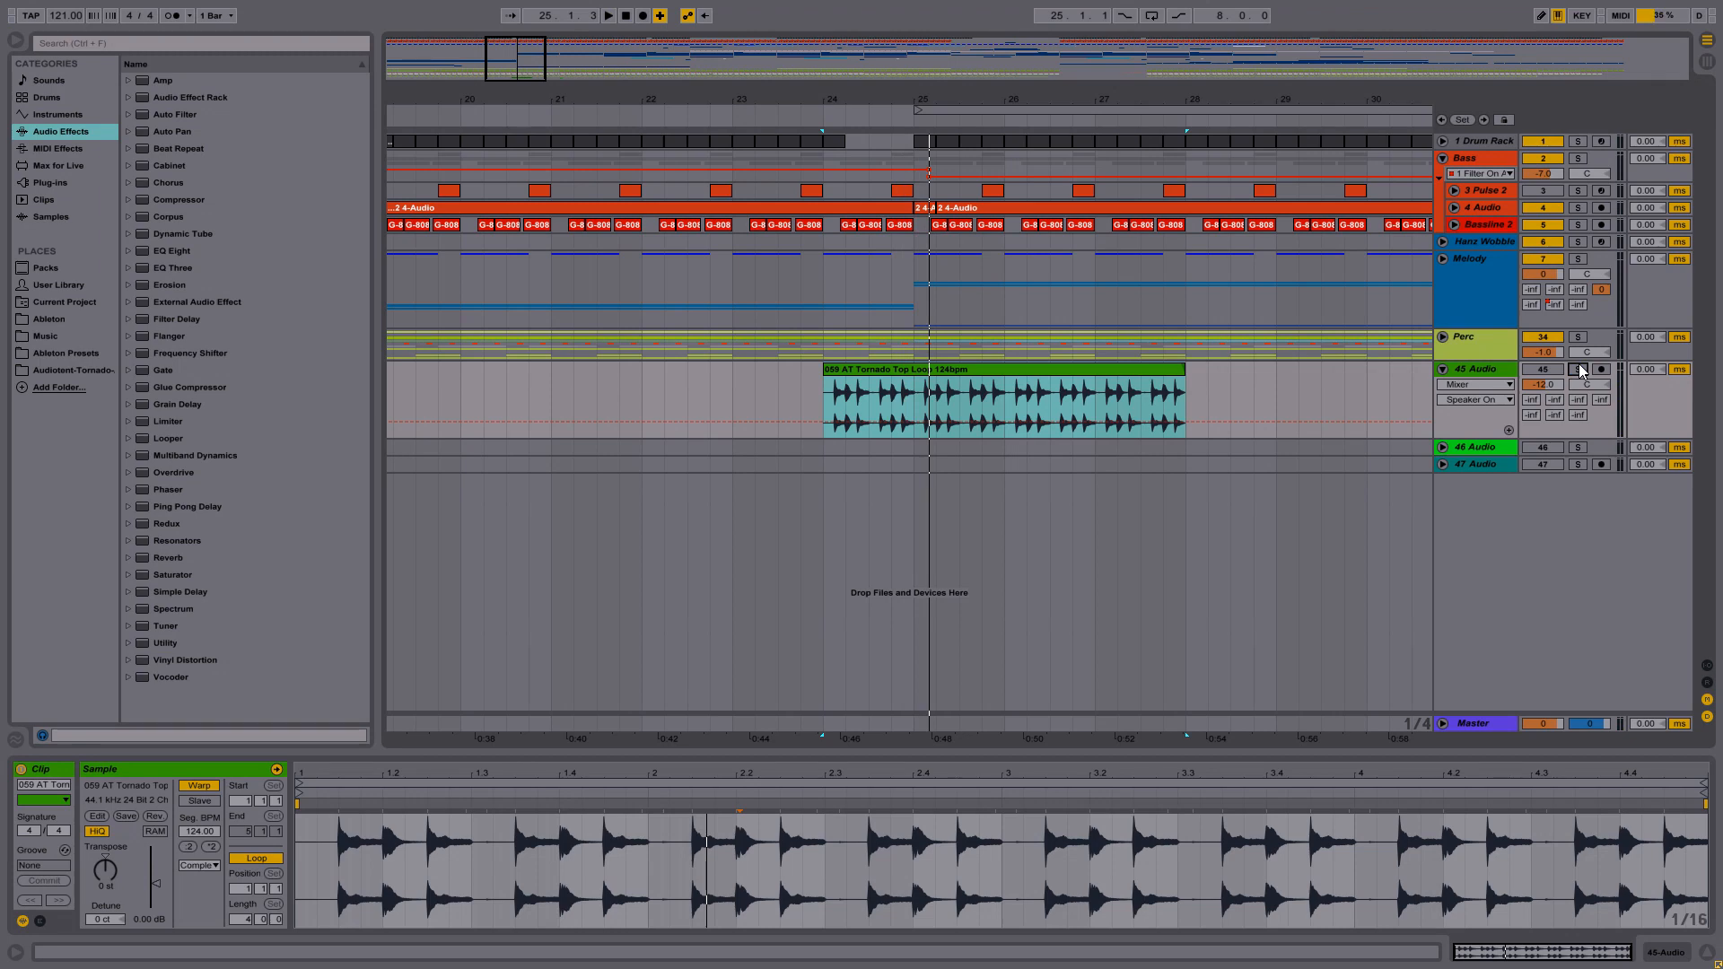
- Set the loop clip's warp mode to Re-Pitch, add warp markers on its first hits, stretch the following hit to about 2.2, and play it
left_click(216, 865)
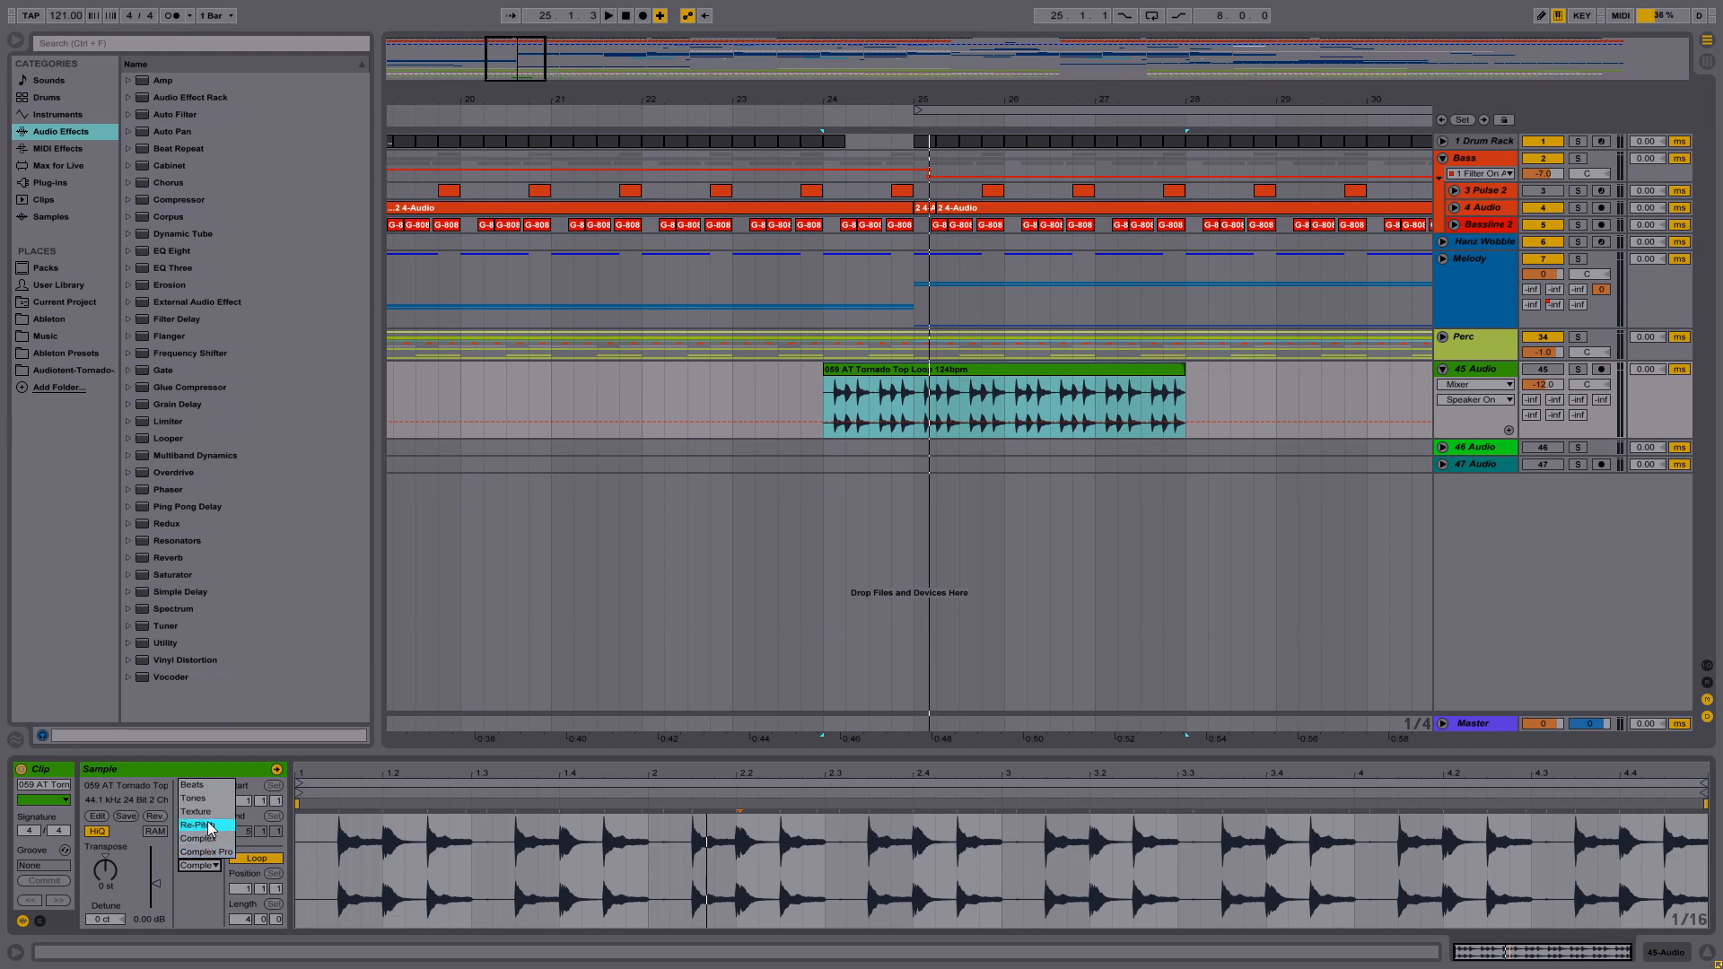
left_click(210, 824)
left_click(337, 808)
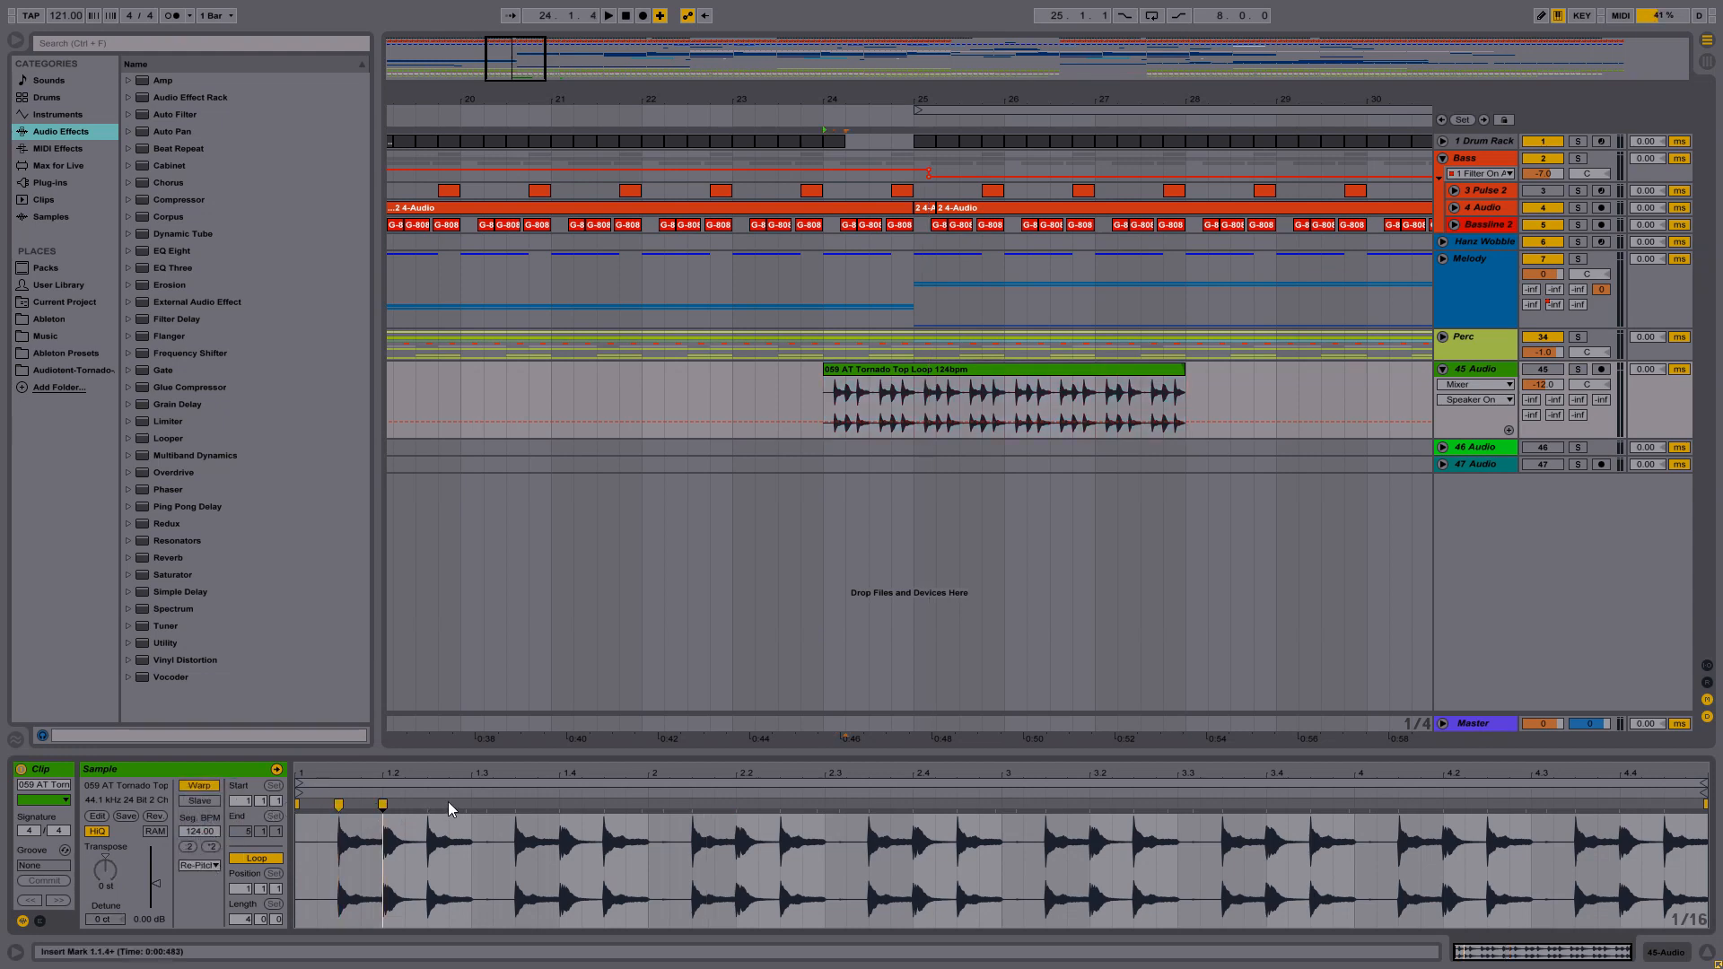
left_click_drag(429, 803, 739, 803)
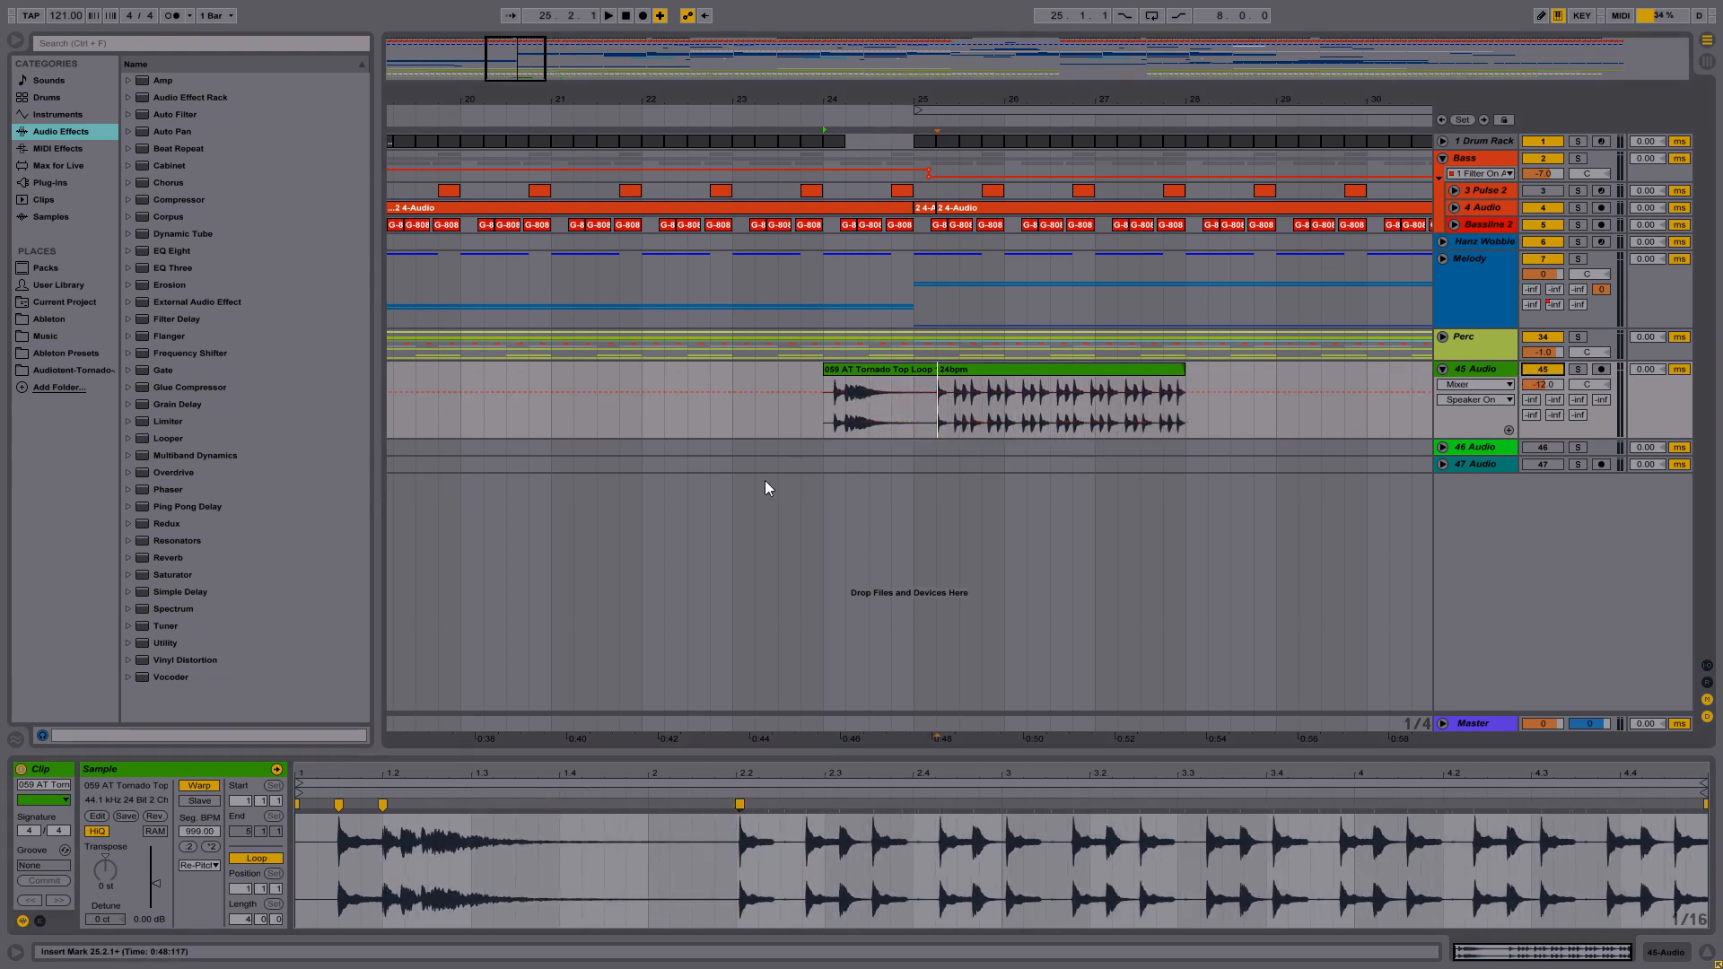
left_click(820, 415)
key("space")
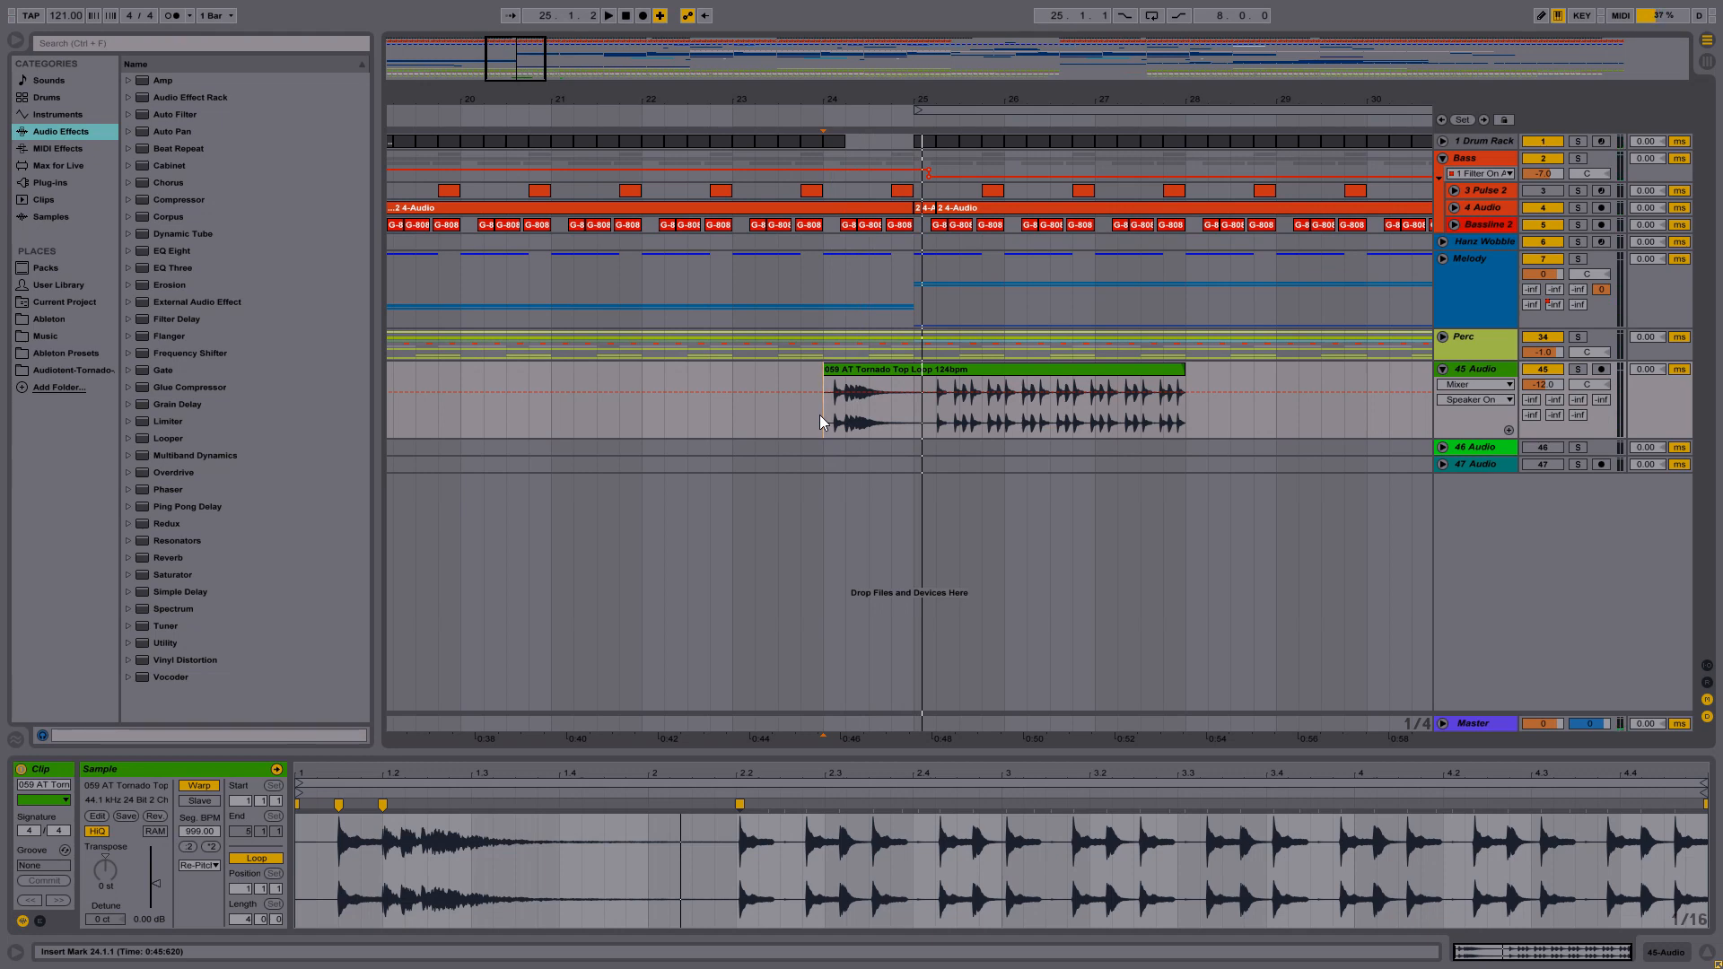
- Delete the Tornado Top Loop clip's audio after 25.2 and consolidate the remaining stretched part into a new clip
left_click_drag(954, 102, 954, 128)
left_click_drag(914, 413, 1079, 416)
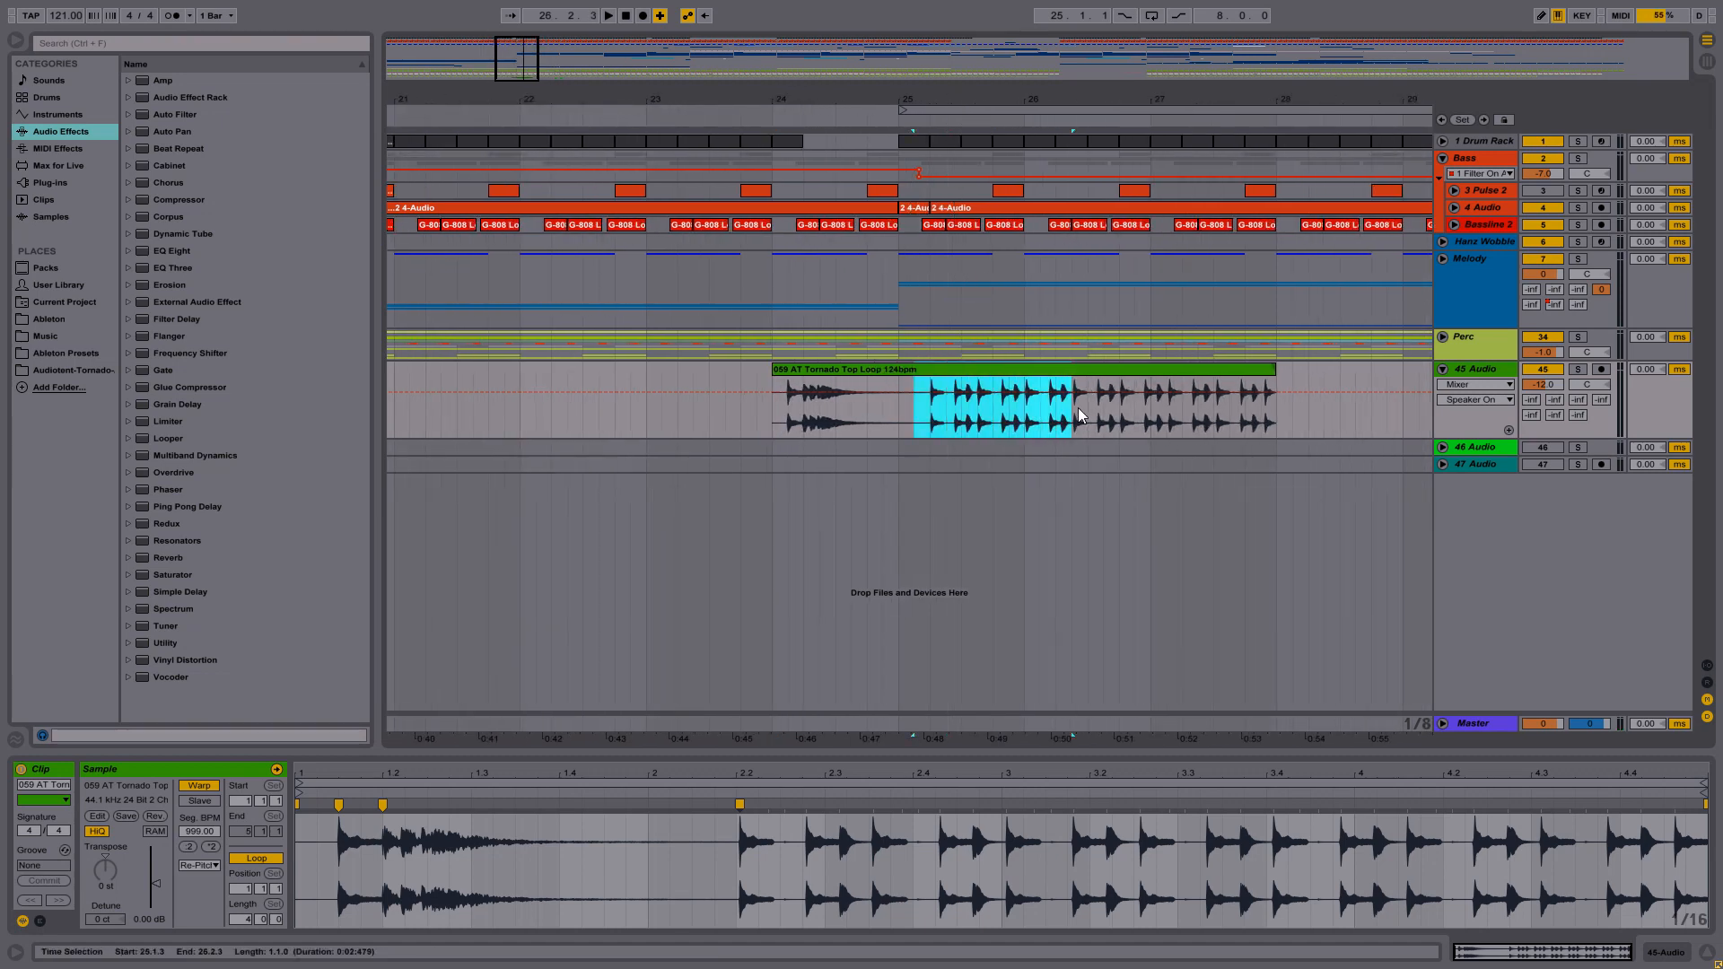
left_click_drag(930, 414, 1278, 414)
key("Delete")
left_click(883, 370)
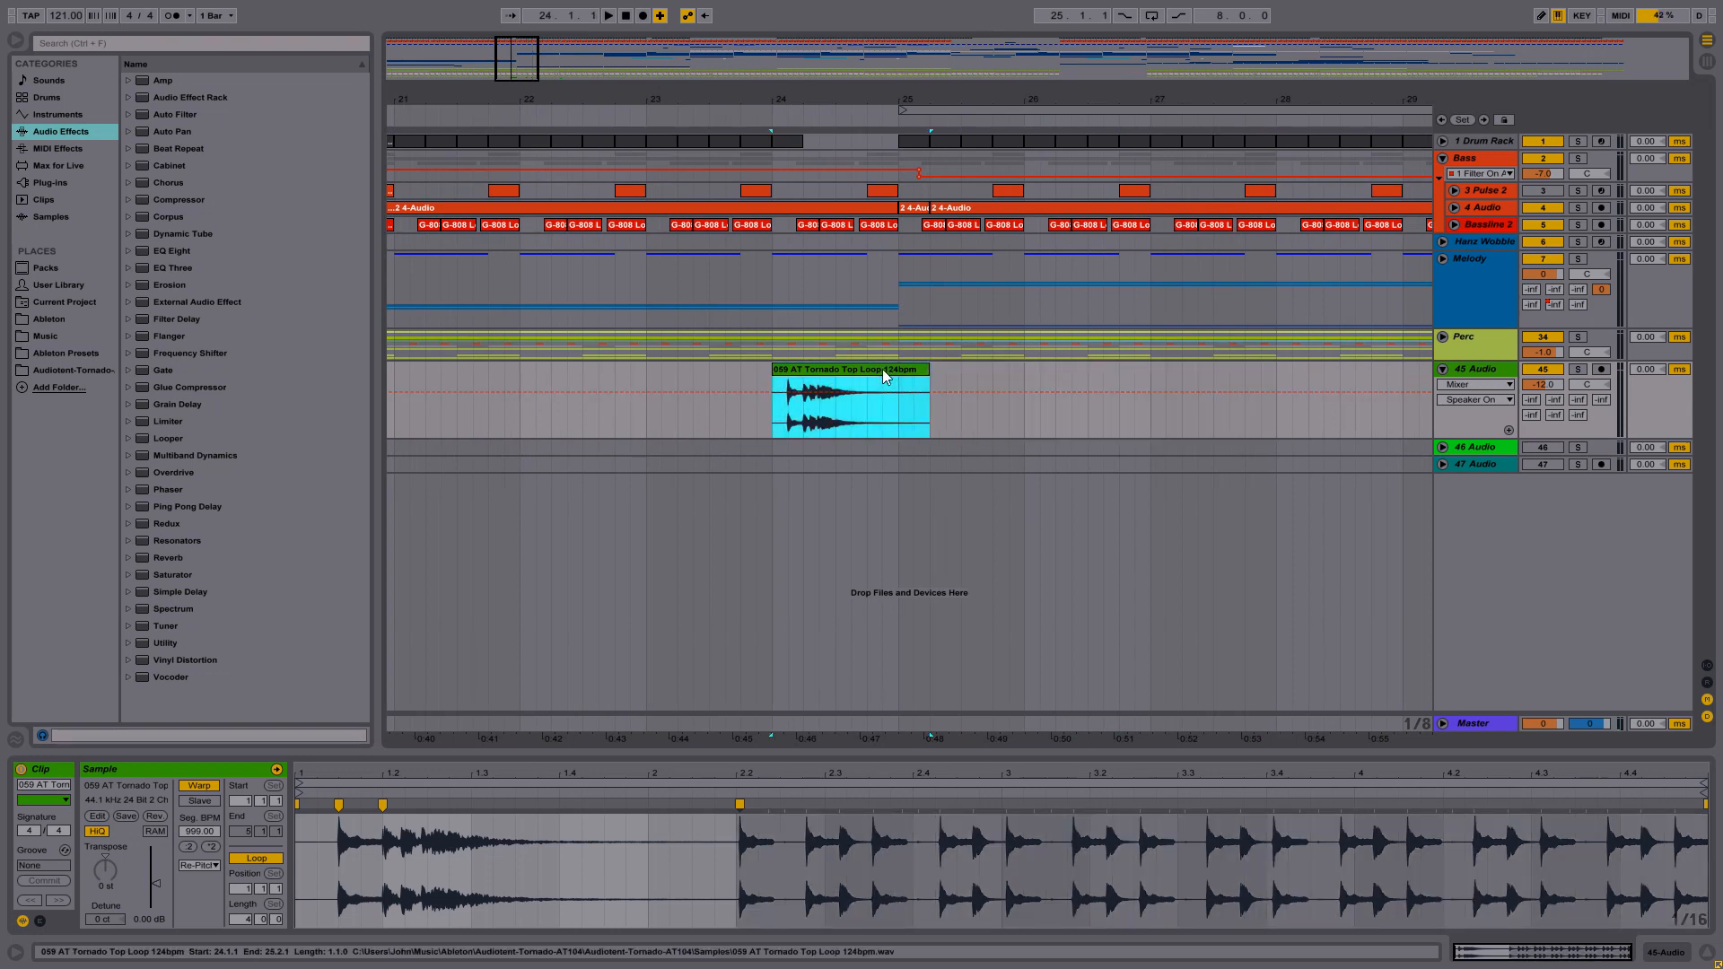
key("ctrl+j")
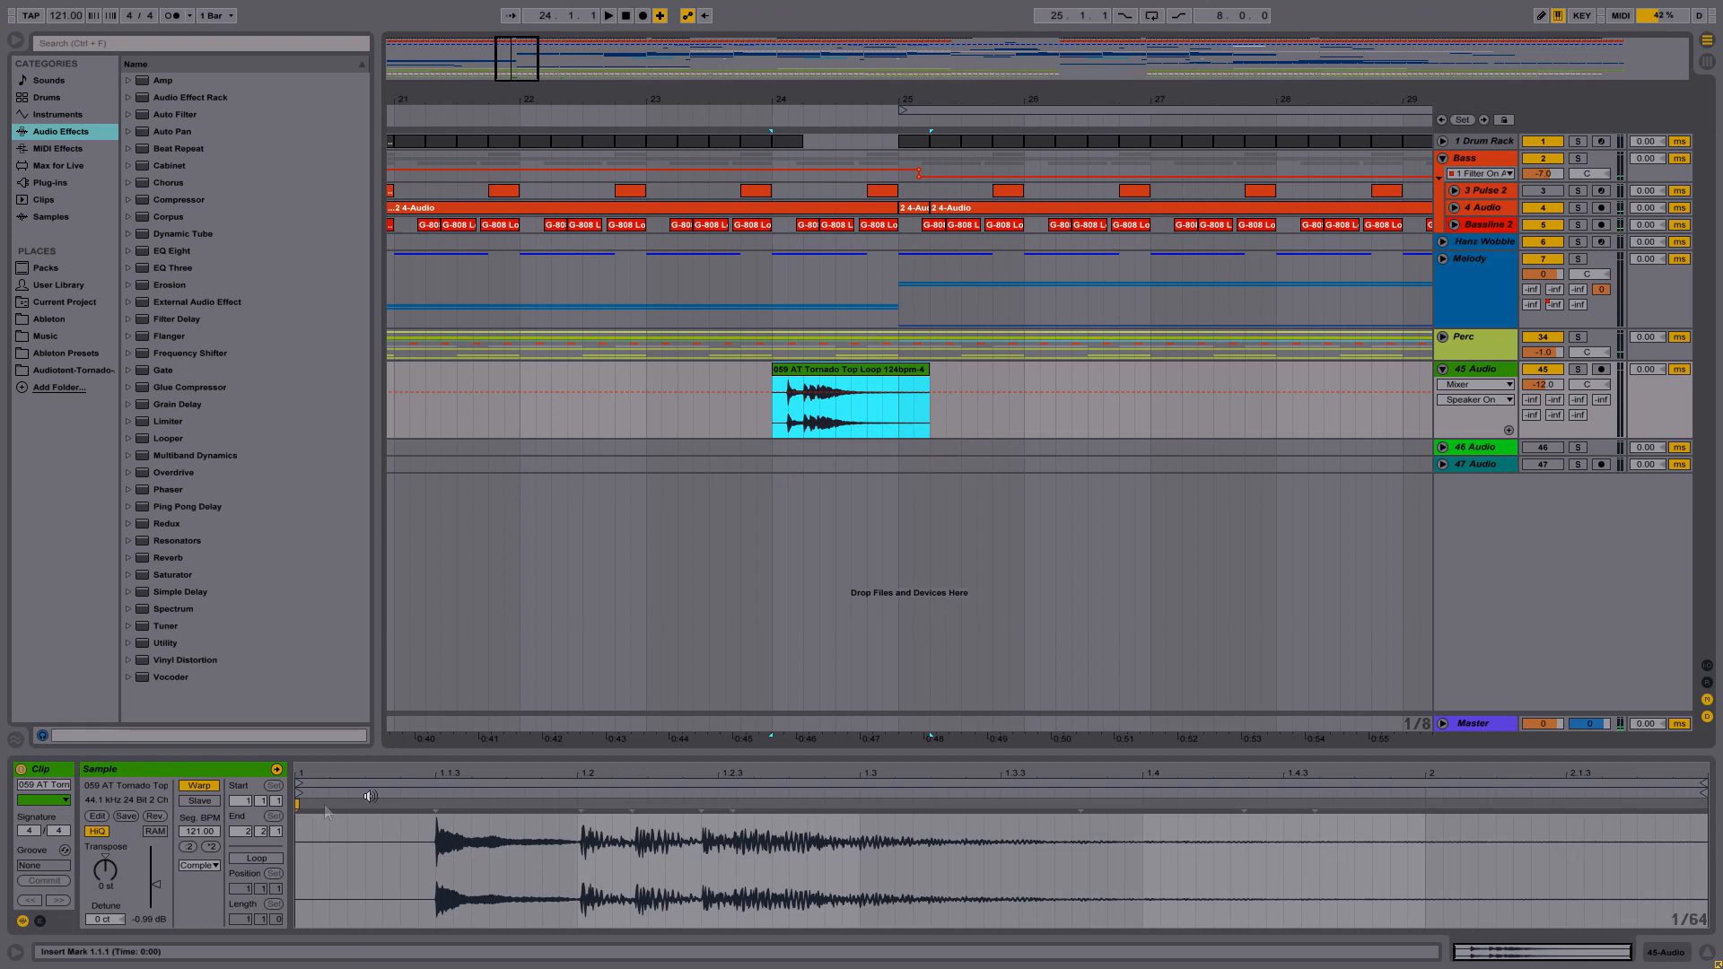
- Extend the consolidated clip's end to 7.2.1 to leave empty room behind the hits
left_click_drag(241, 833, 241, 790)
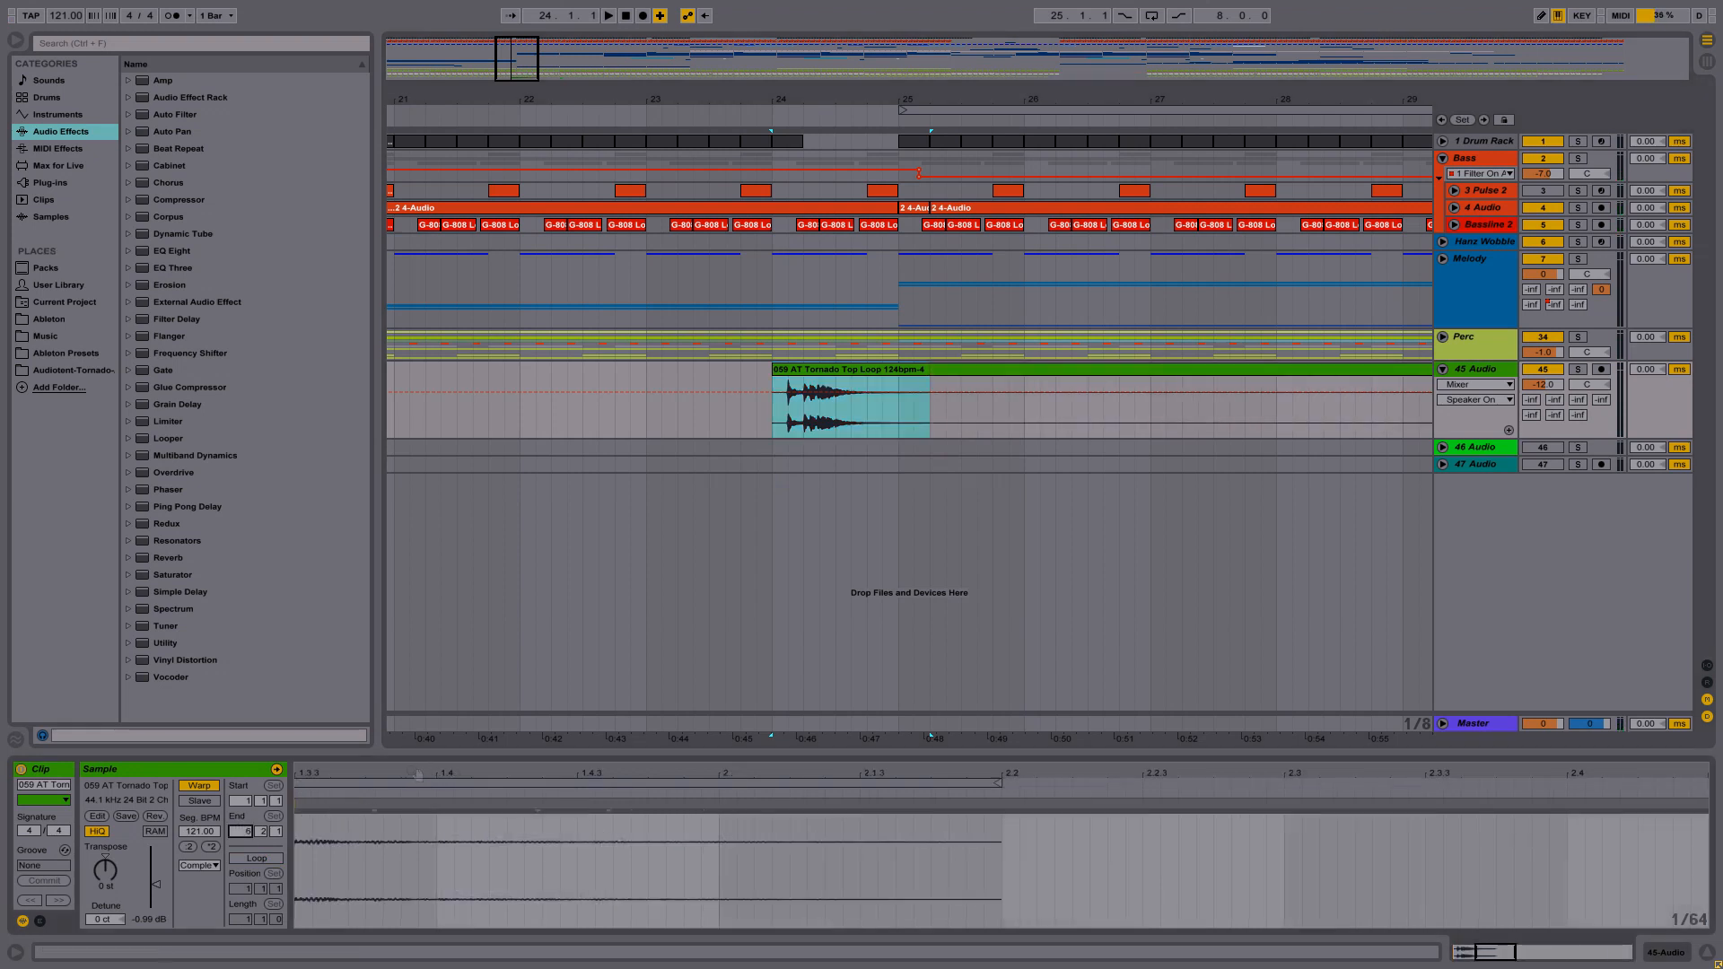
left_click_drag(325, 810, 325, 781)
left_click_drag(1158, 93, 1158, 85)
left_click_drag(1007, 103, 1007, 90)
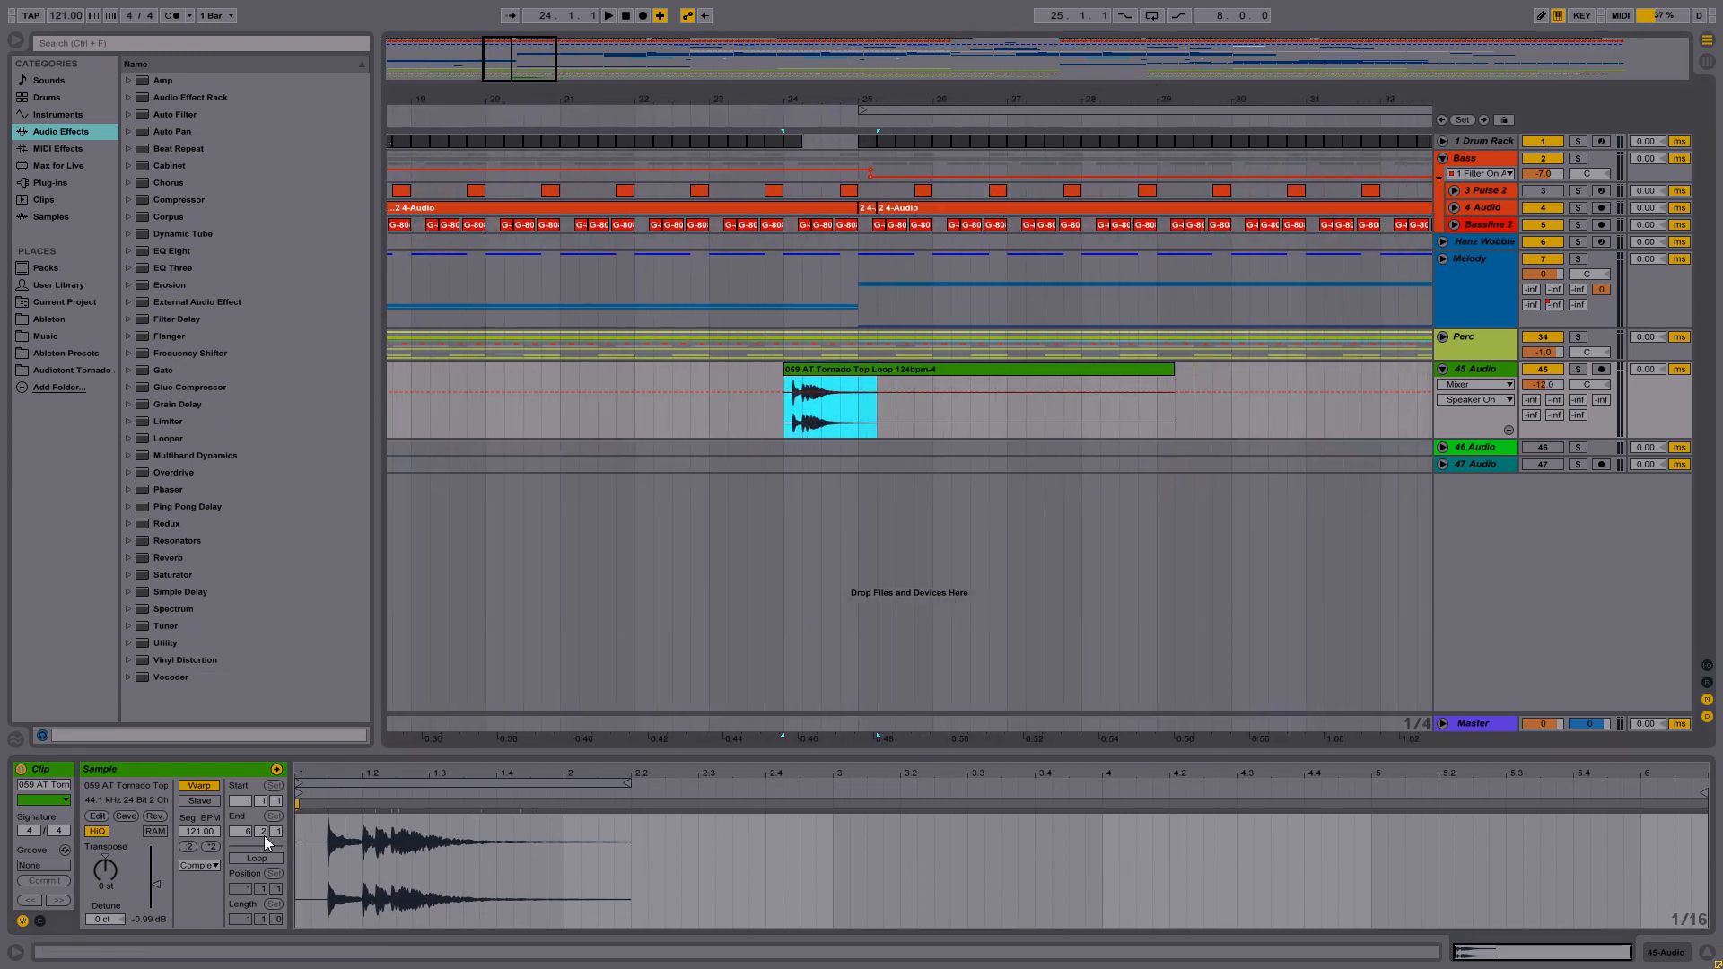
left_click(240, 831)
left_click_drag(240, 831, 240, 821)
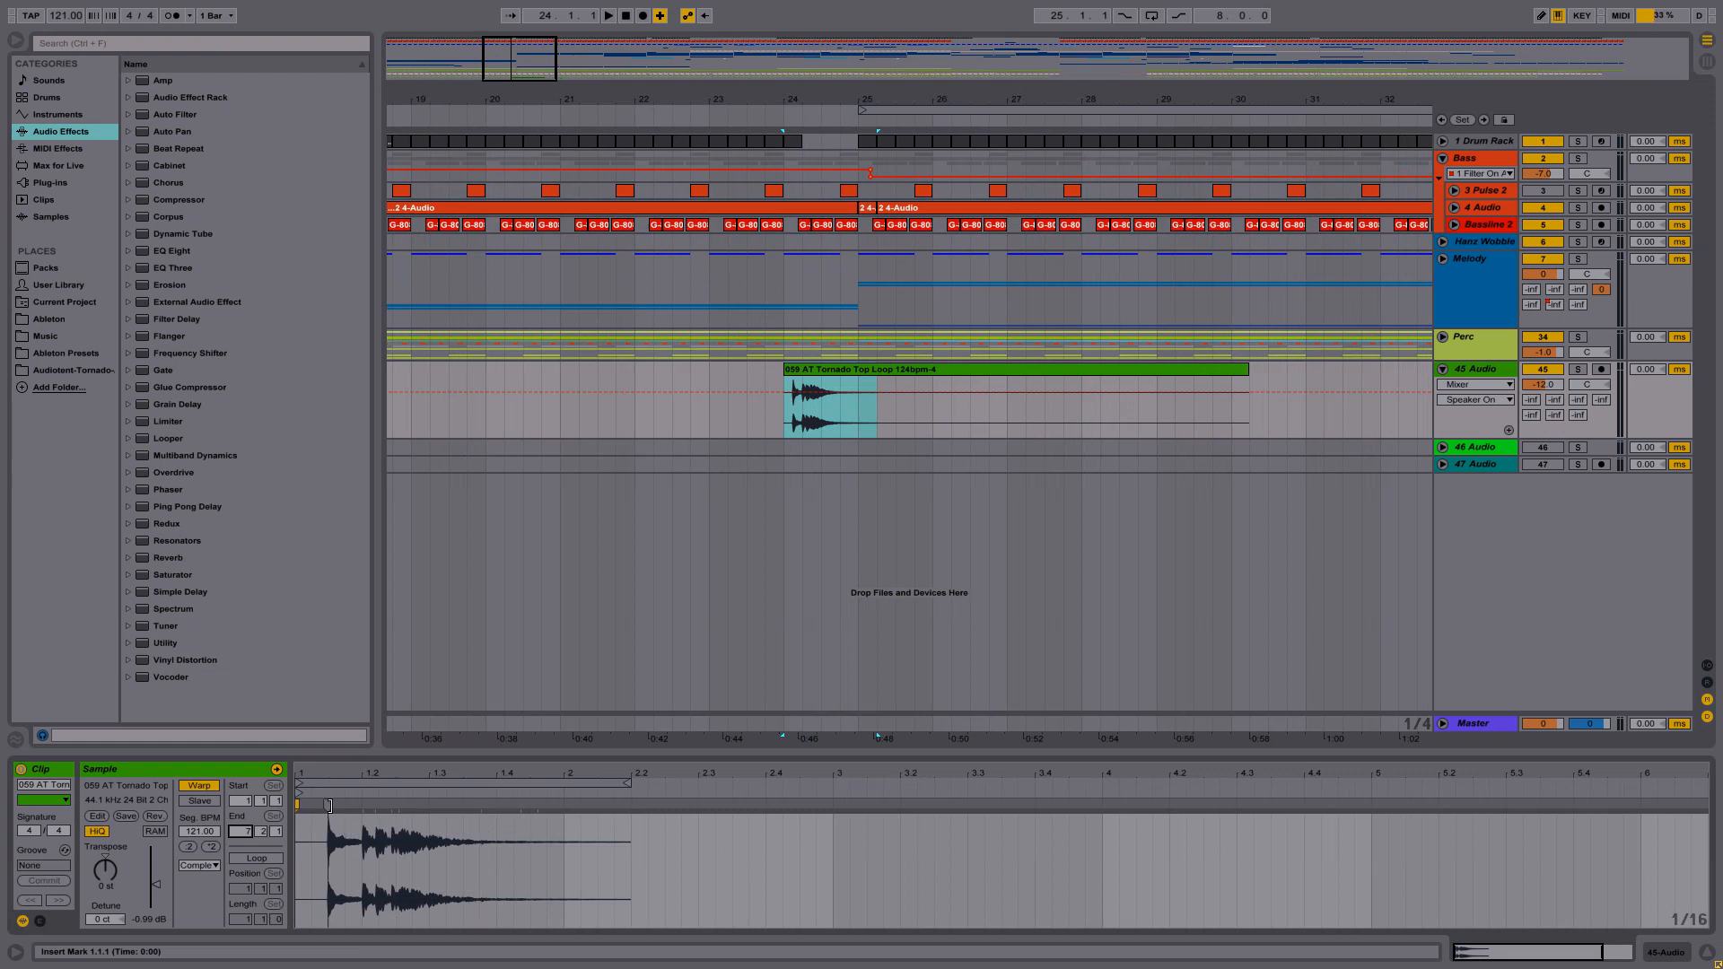
- Add a warp marker at 1.2, stretch the clip's tail out to about bar 6, and play the result
left_click(362, 806)
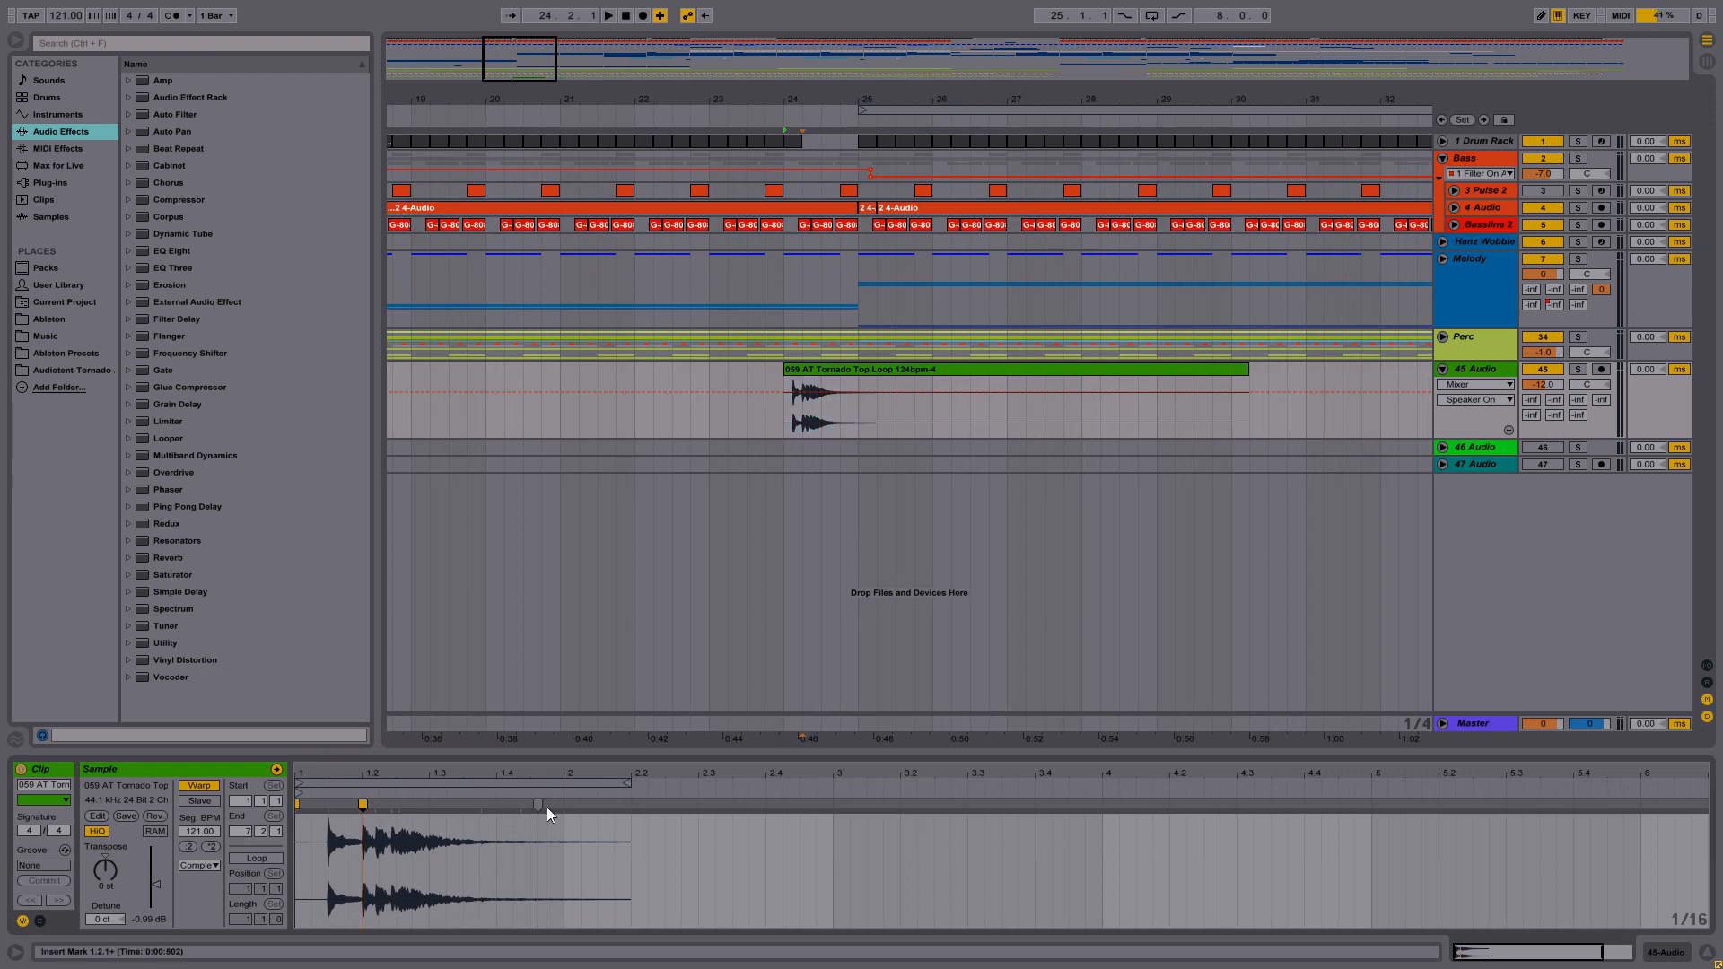
mouse_move(538, 806)
left_mouse_down()
mouse_move(1607, 805)
mouse_move(1660, 835)
left_mouse_up()
key("space")
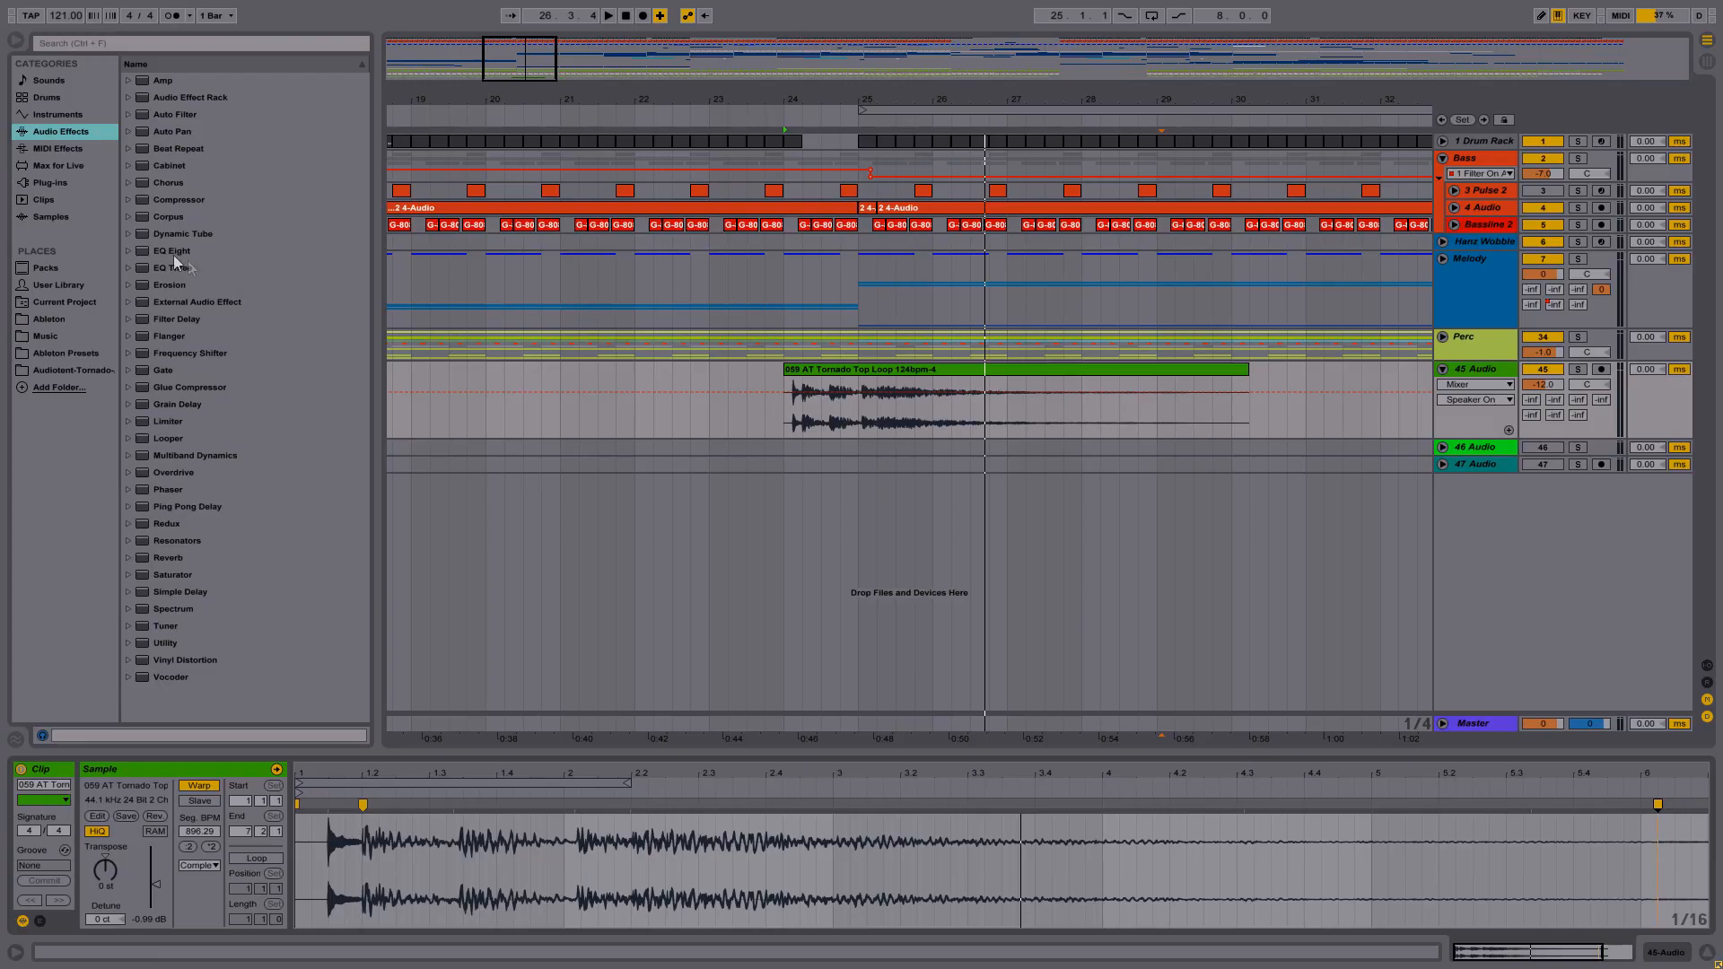
- Add EQ Eight with a 244 Hz low cut to the 45 Audio track, raise its send to the ValhallaRoom return, and listen
left_click(154, 255)
left_click(788, 412)
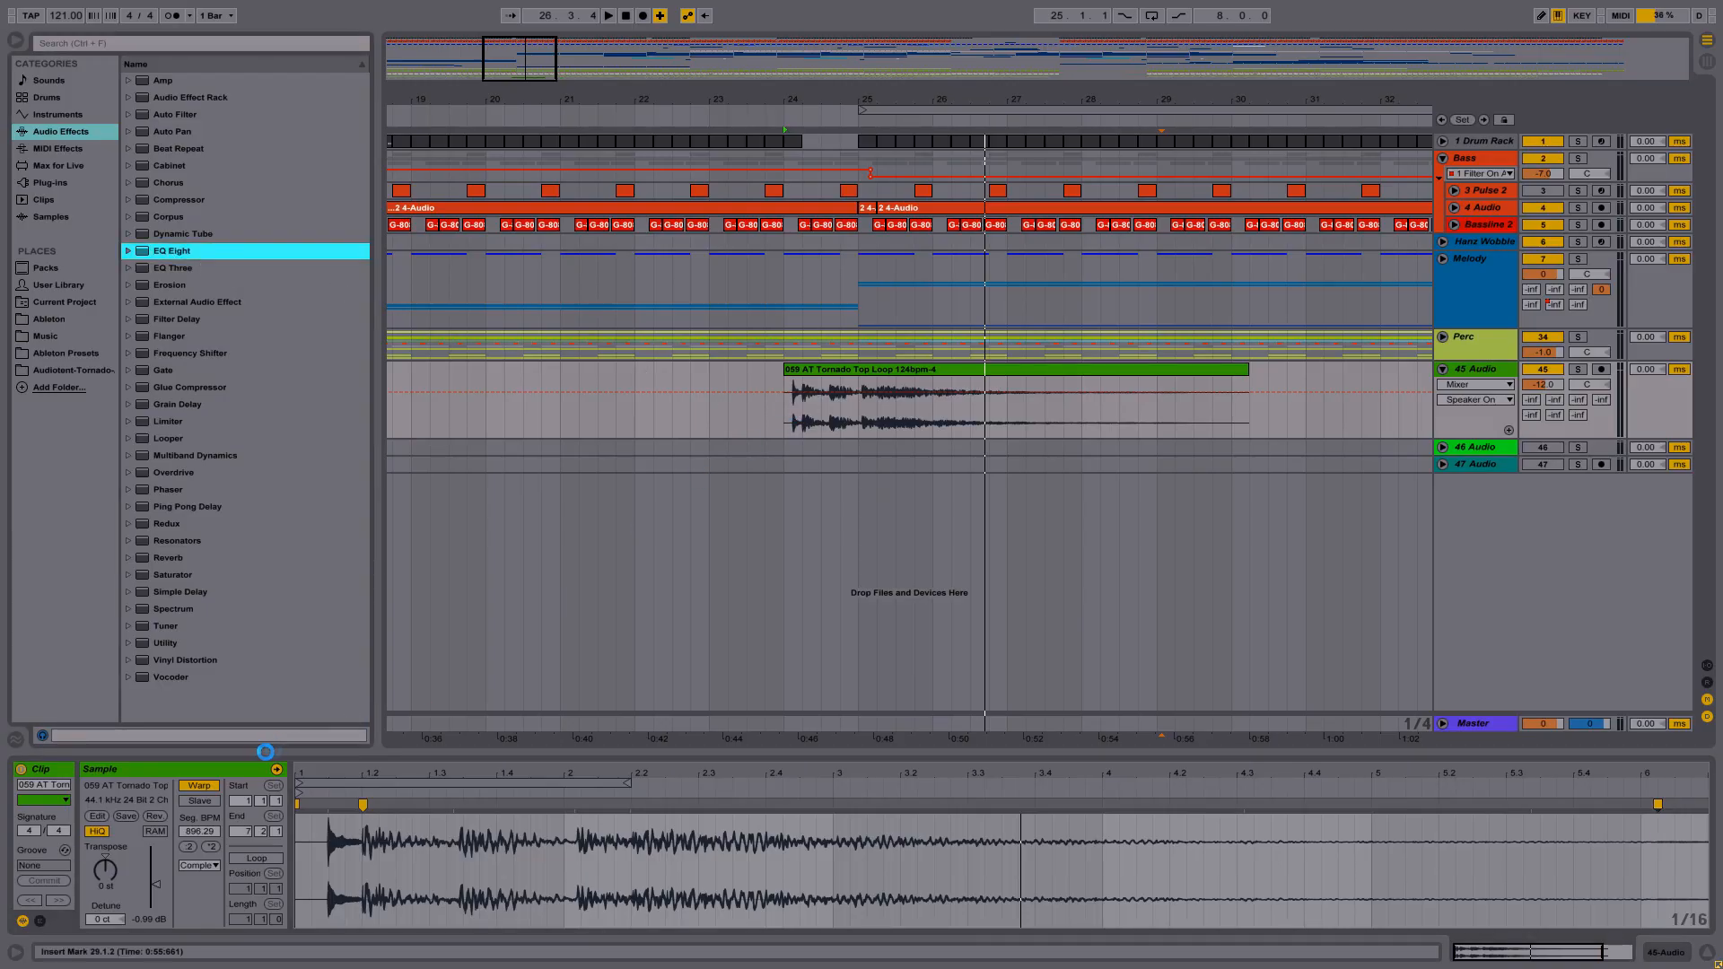
left_click(265, 750)
left_click_drag(52, 794, 52, 750)
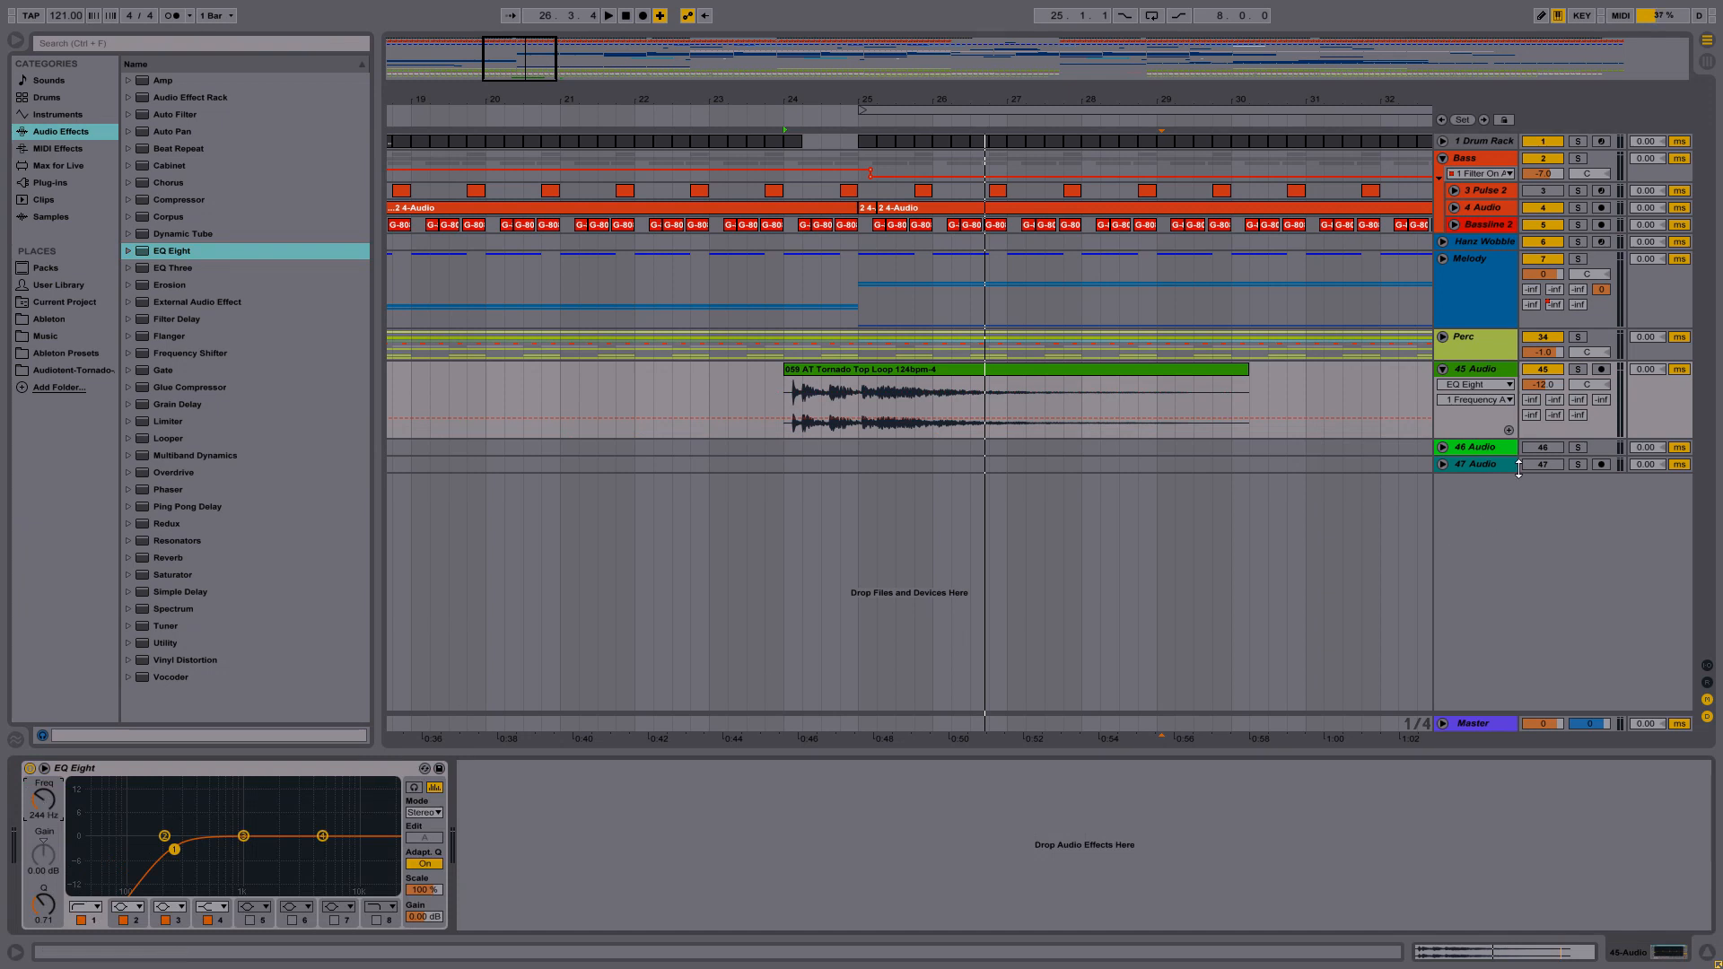
left_click_drag(1532, 400, 1532, 311)
key("space")
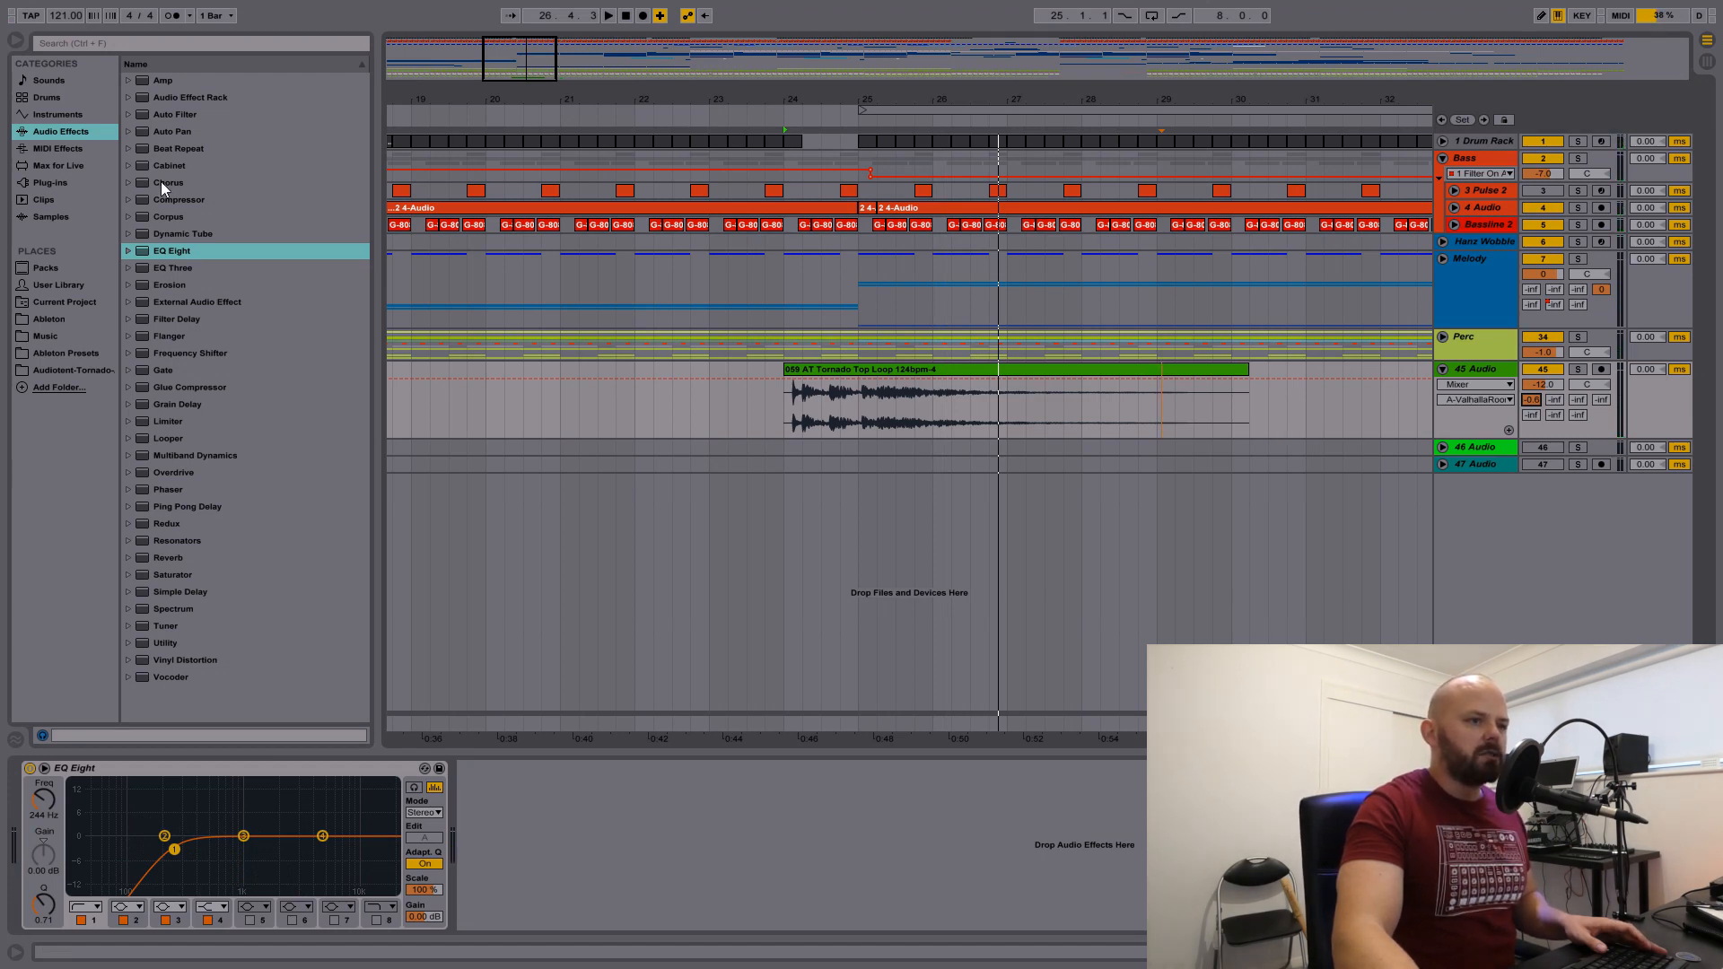
- Add a Compressor after the EQ with sidechain input from 1-Drum Rack, a 0.01 ms attack and automatic release
left_click(145, 201)
left_click_drag(145, 205, 619, 786)
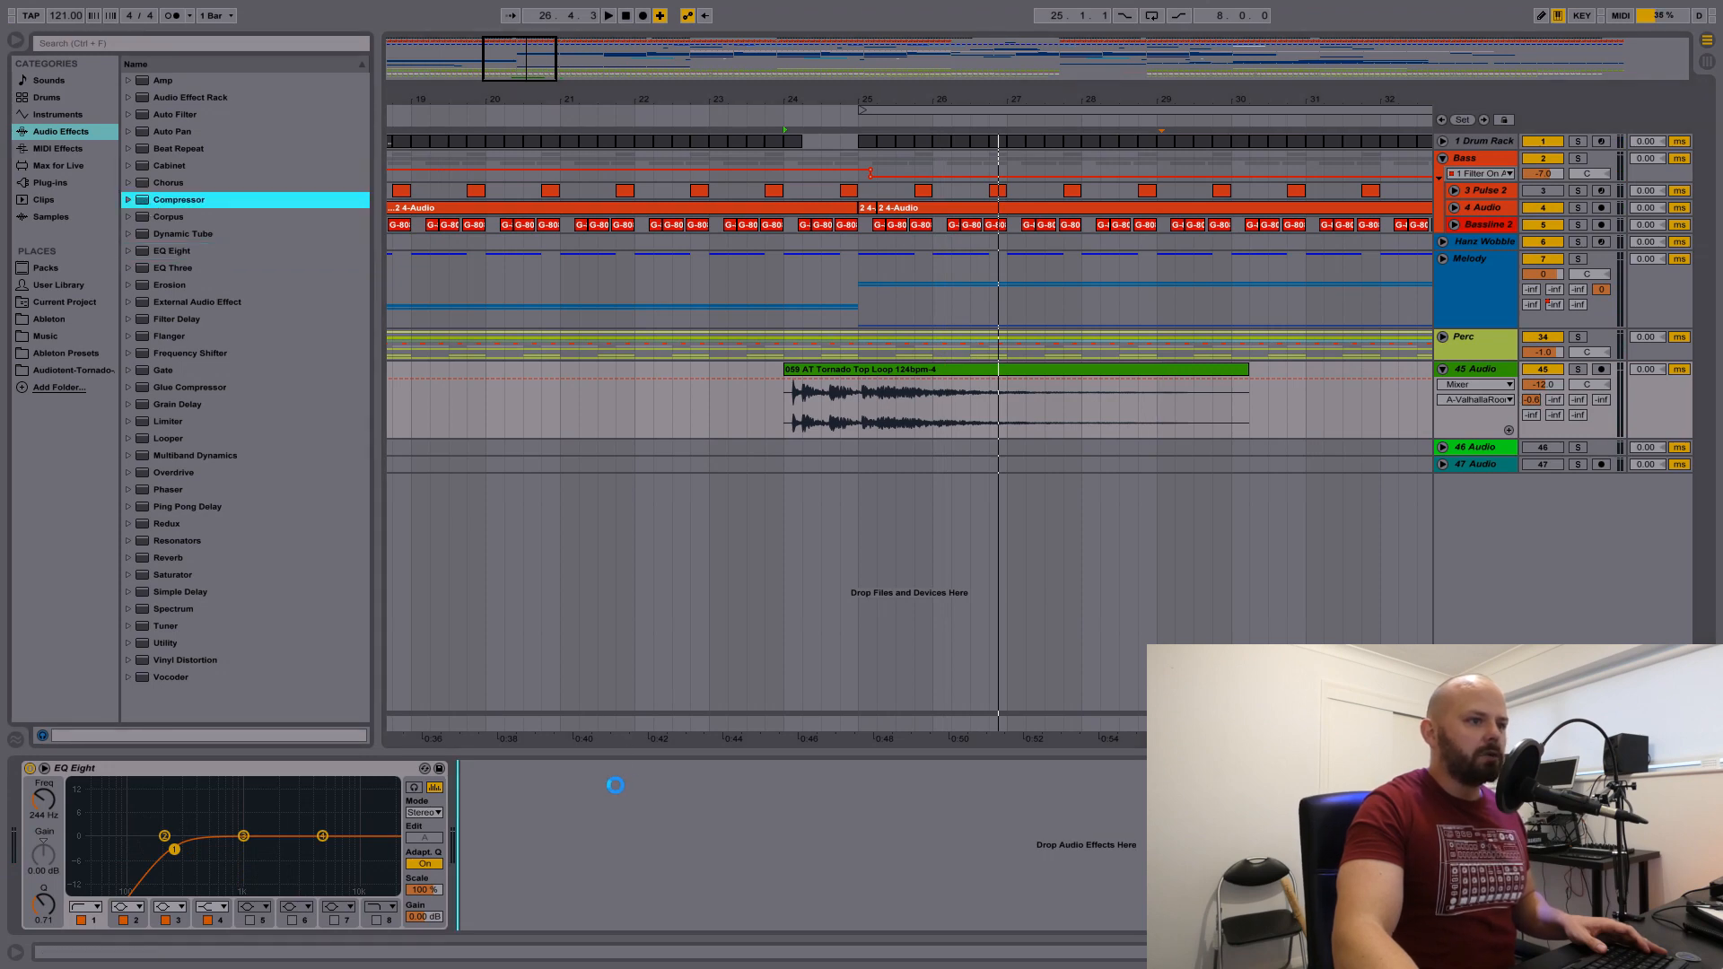
left_click(481, 769)
left_click(493, 812)
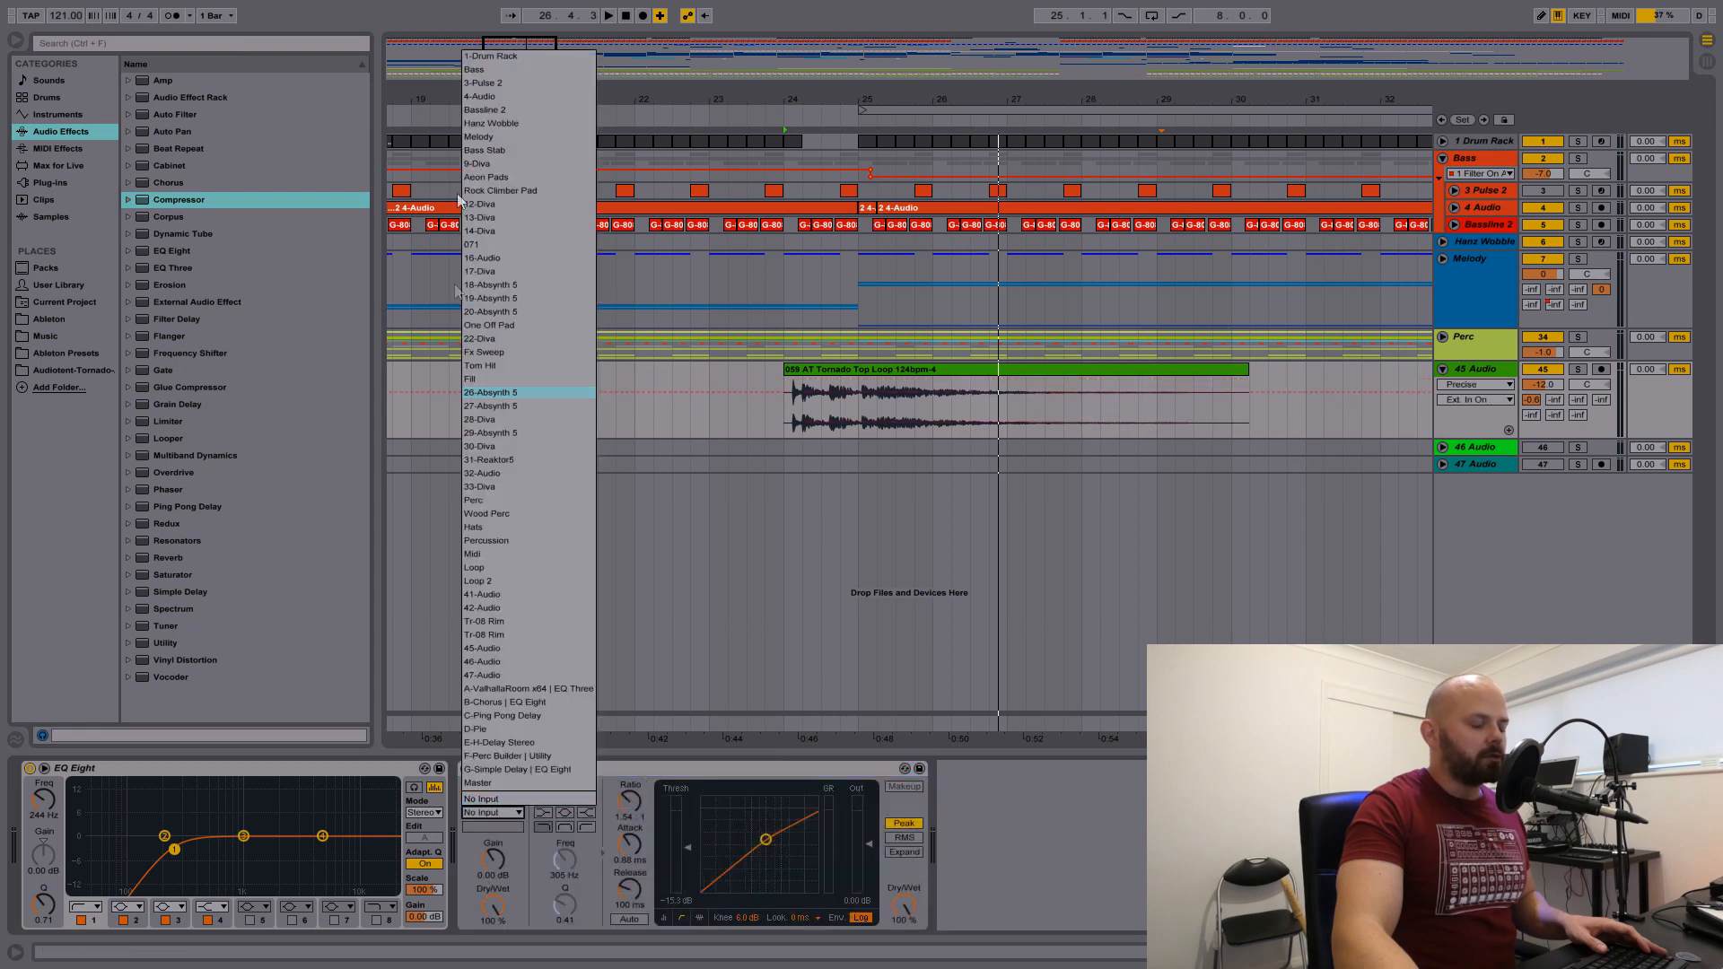
left_click(502, 59)
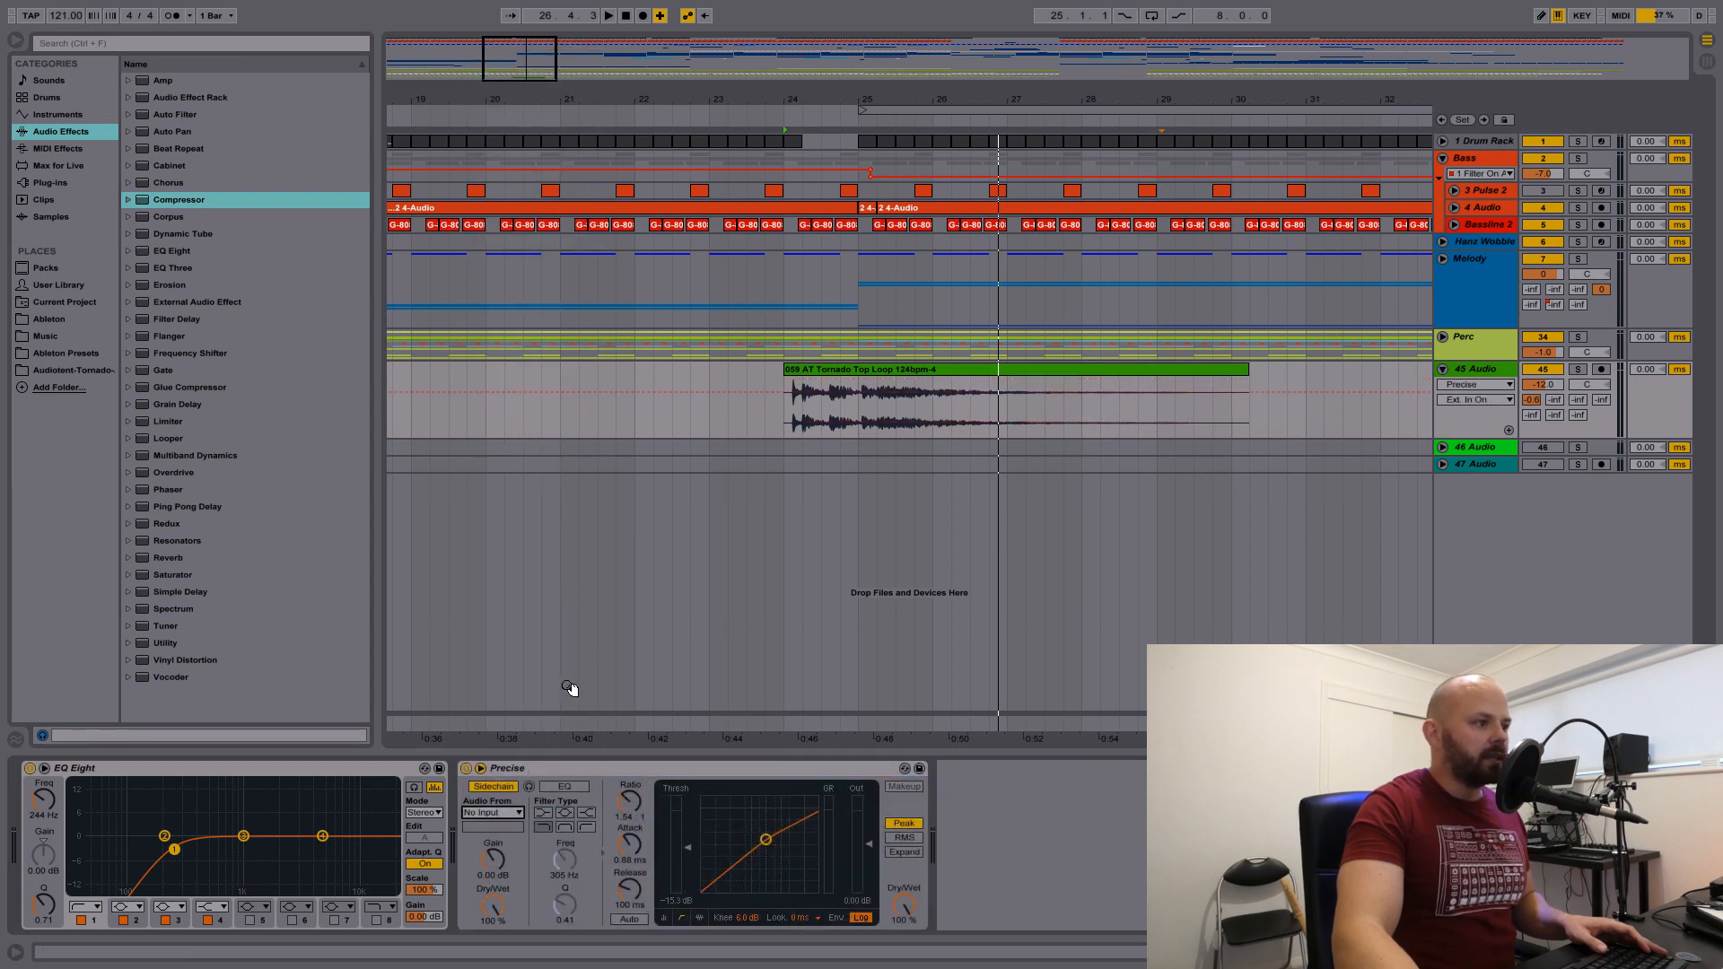
left_click_drag(630, 846, 636, 901)
left_click(628, 919)
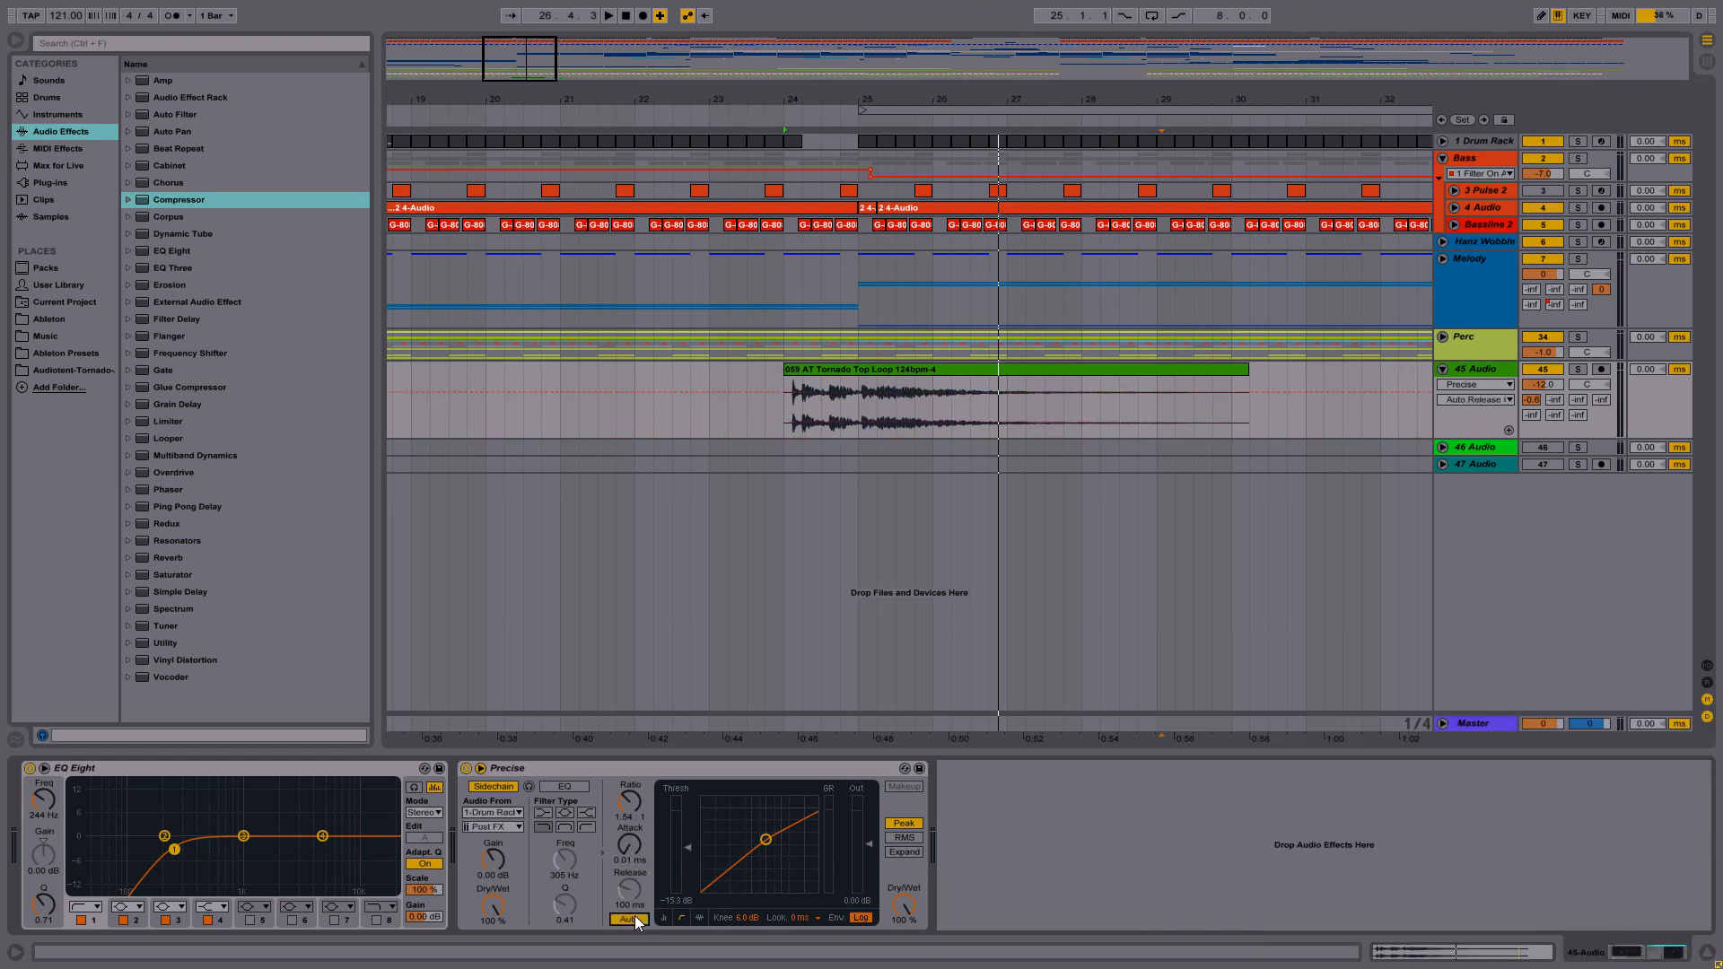
- Enable EQ Eight's band 8 high cut and set its frequency to just under 3 kHz
left_click(376, 920)
left_click_drag(47, 803, 48, 854)
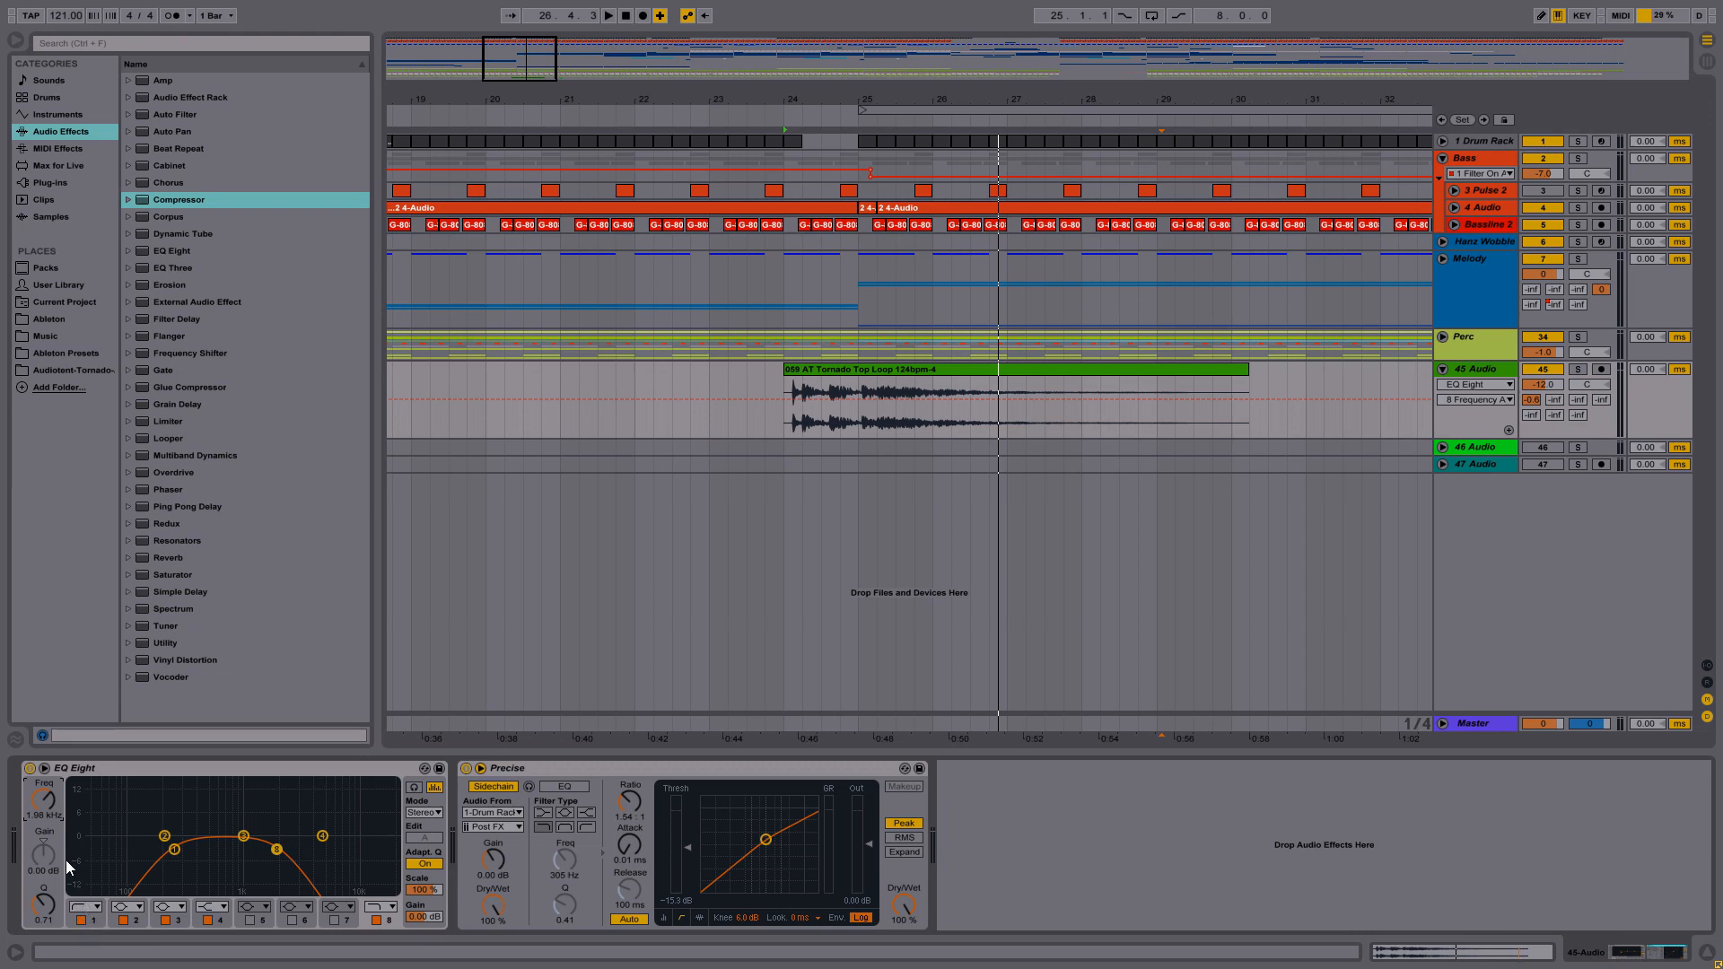
left_click_drag(51, 810, 51, 803)
- Automate EQ Eight's band 1 frequency over the clip, rising to 1.83 kHz around 25.3, and play it from bar 23
left_click(89, 912)
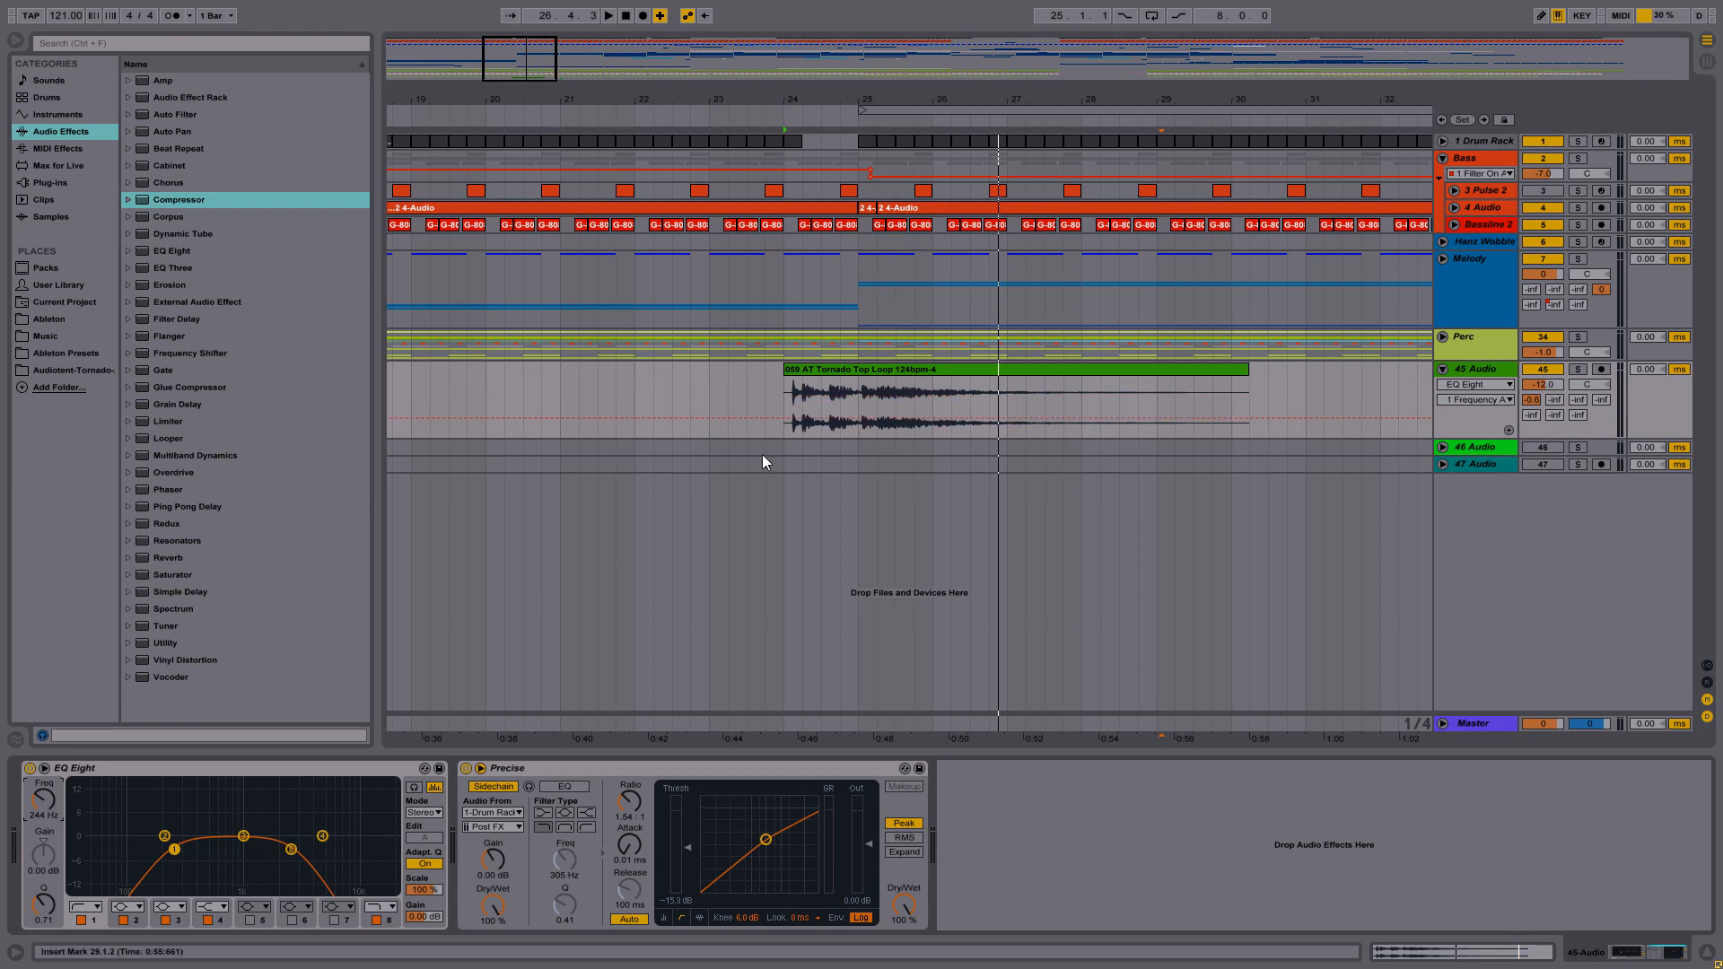
left_click_drag(830, 420, 896, 399)
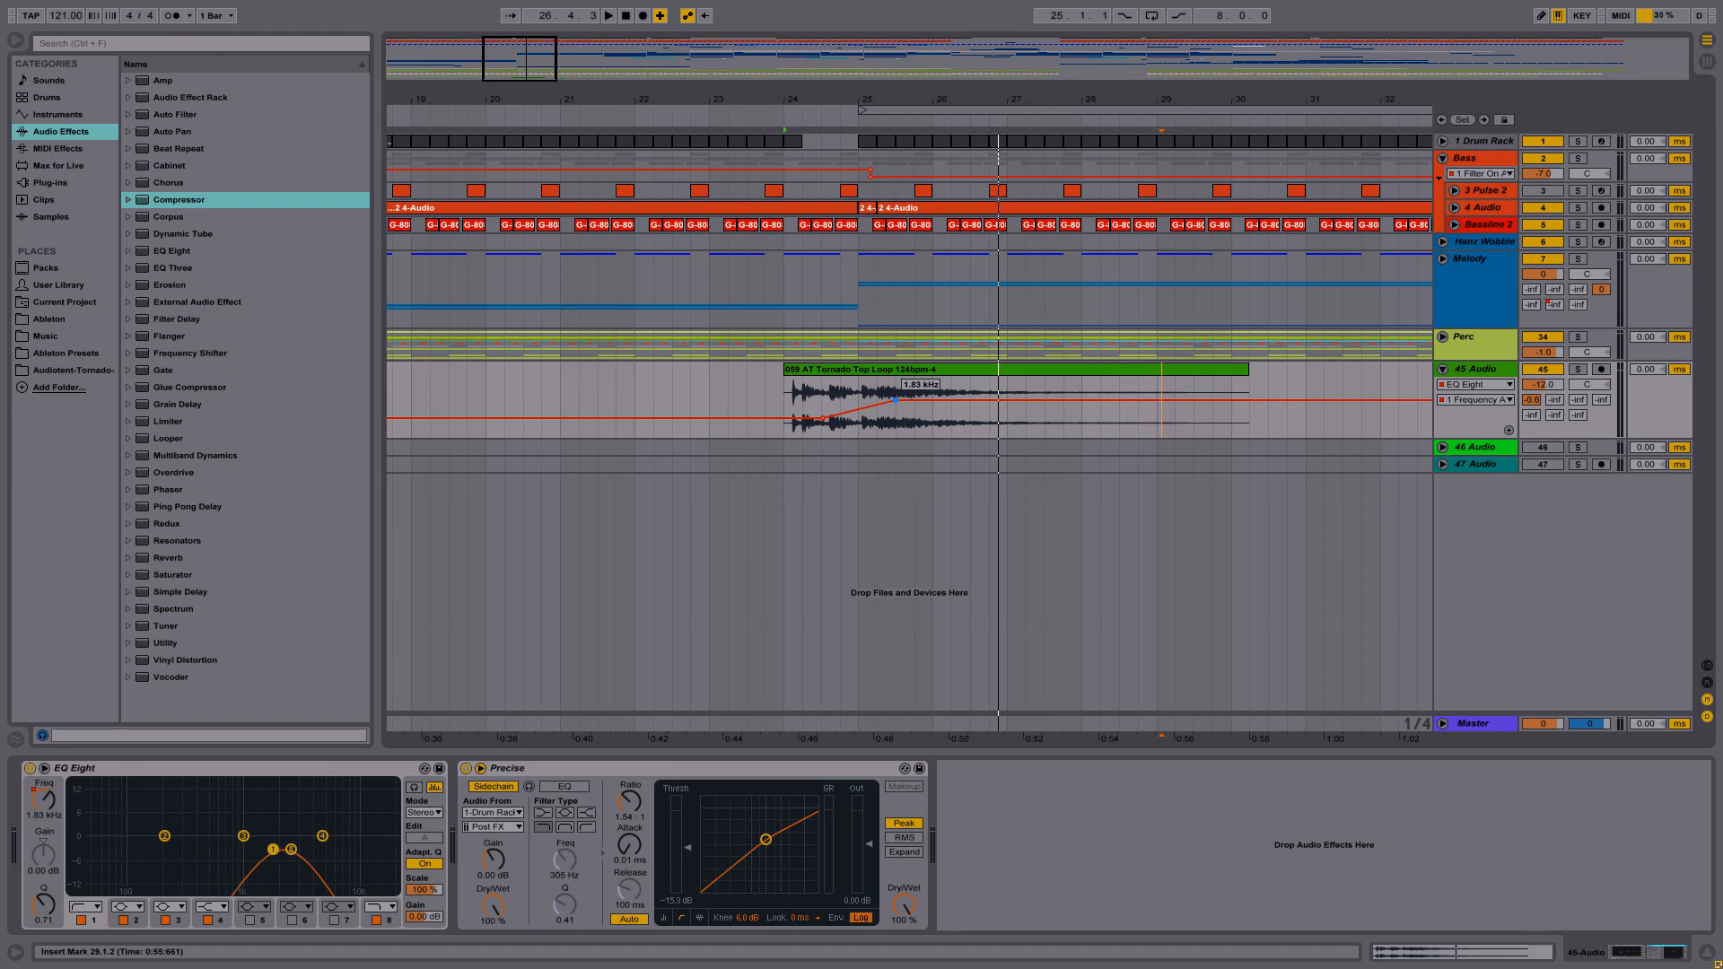
left_click(705, 388)
key("space")
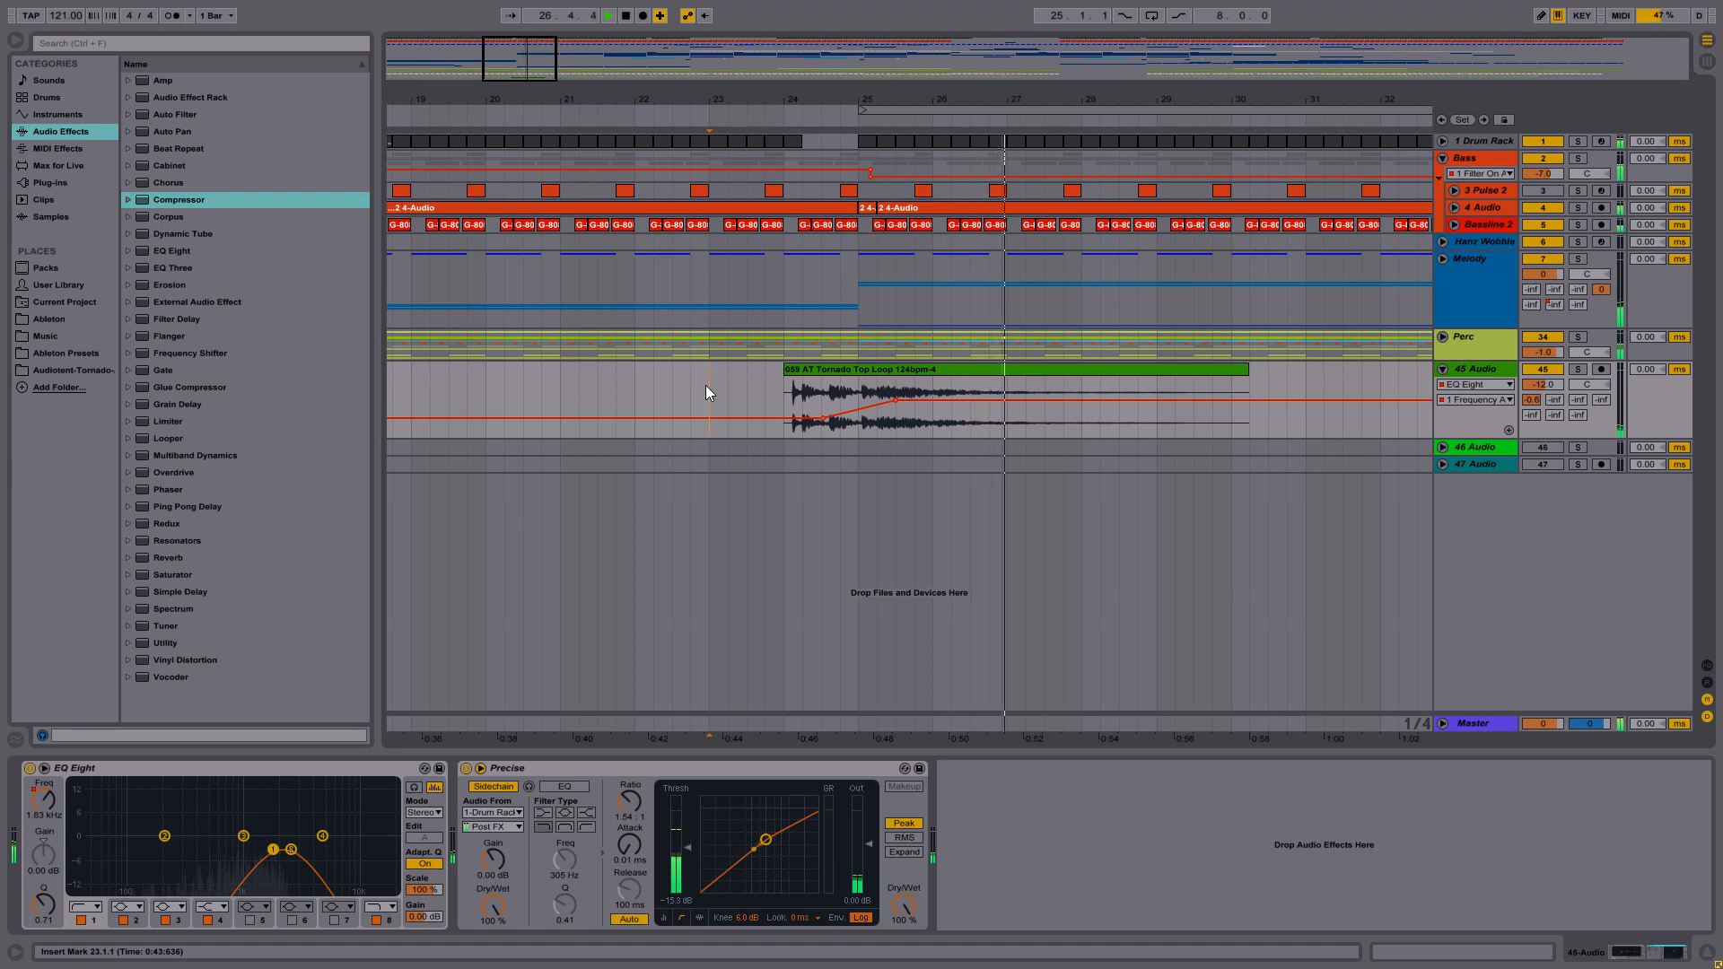
key("space")
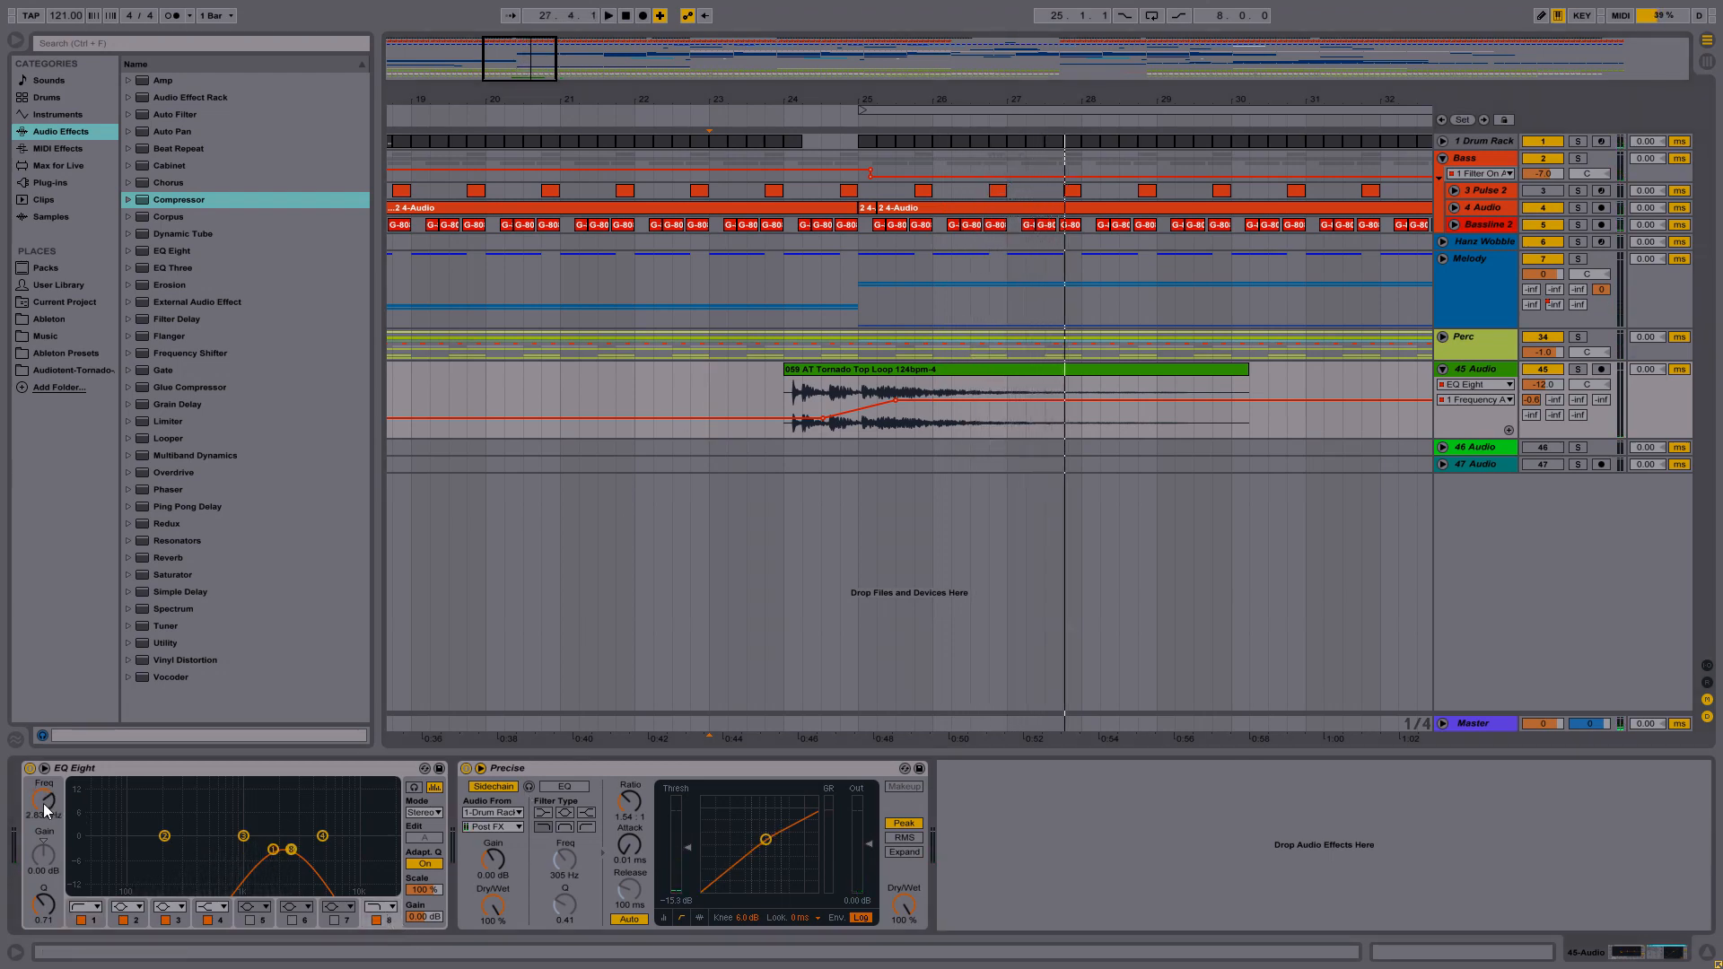
- Automate EQ Eight's band 8 frequency to rise from 1.34 kHz at the clip's start towards bar 25
left_click(858, 397)
left_click(858, 397)
left_click_drag(801, 397, 783, 403)
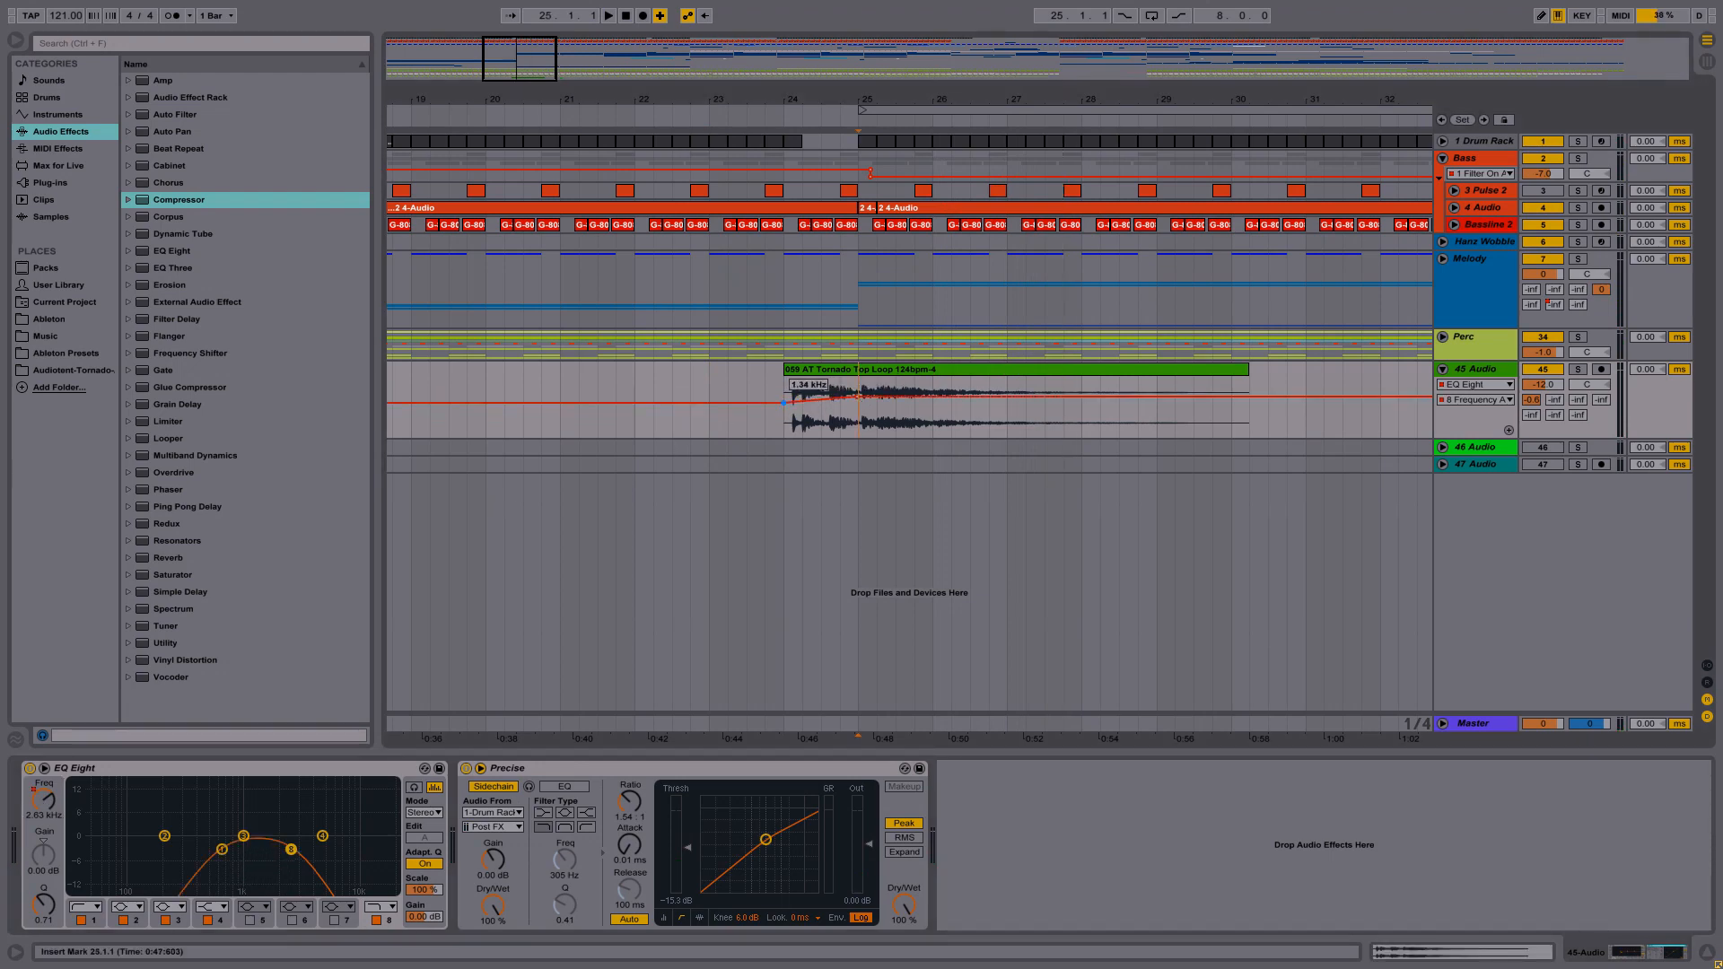
- Move the start of the band 1 frequency ramp back to the clip's start at bar 24
left_click(99, 921)
left_click(47, 810)
left_click_drag(853, 418, 784, 423)
left_click(705, 400)
- Play the section from bar 23 and lower the compressor's threshold to -23.2 dB
key("space")
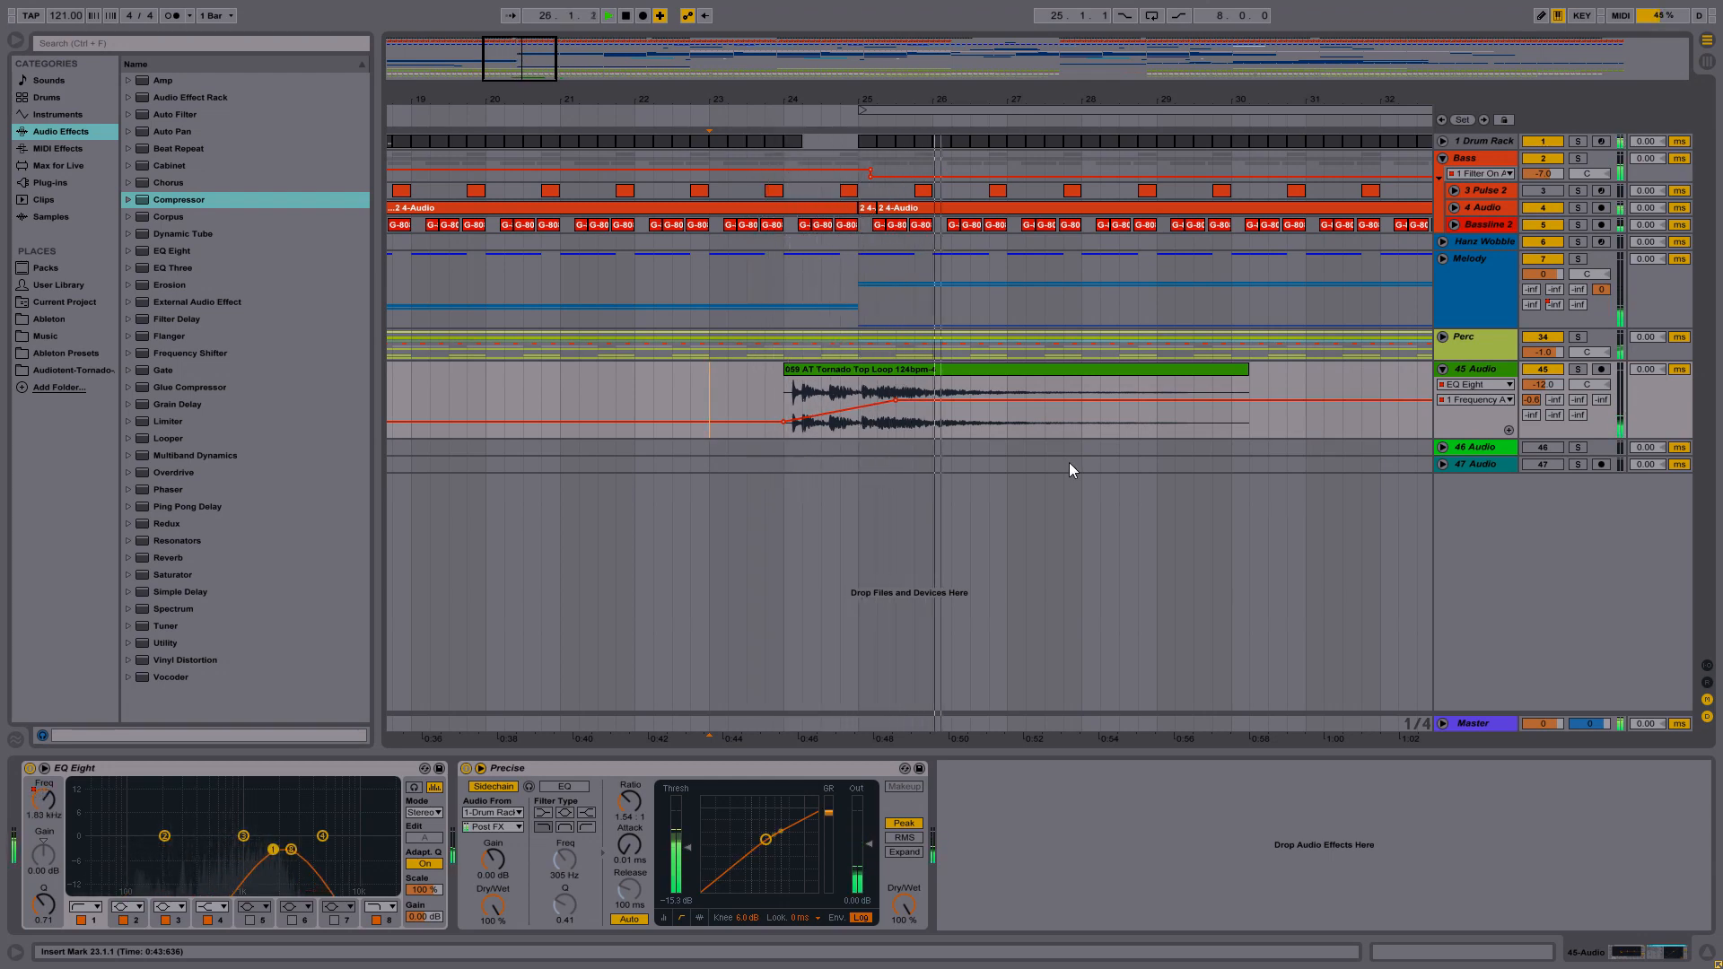
left_click_drag(686, 845, 686, 865)
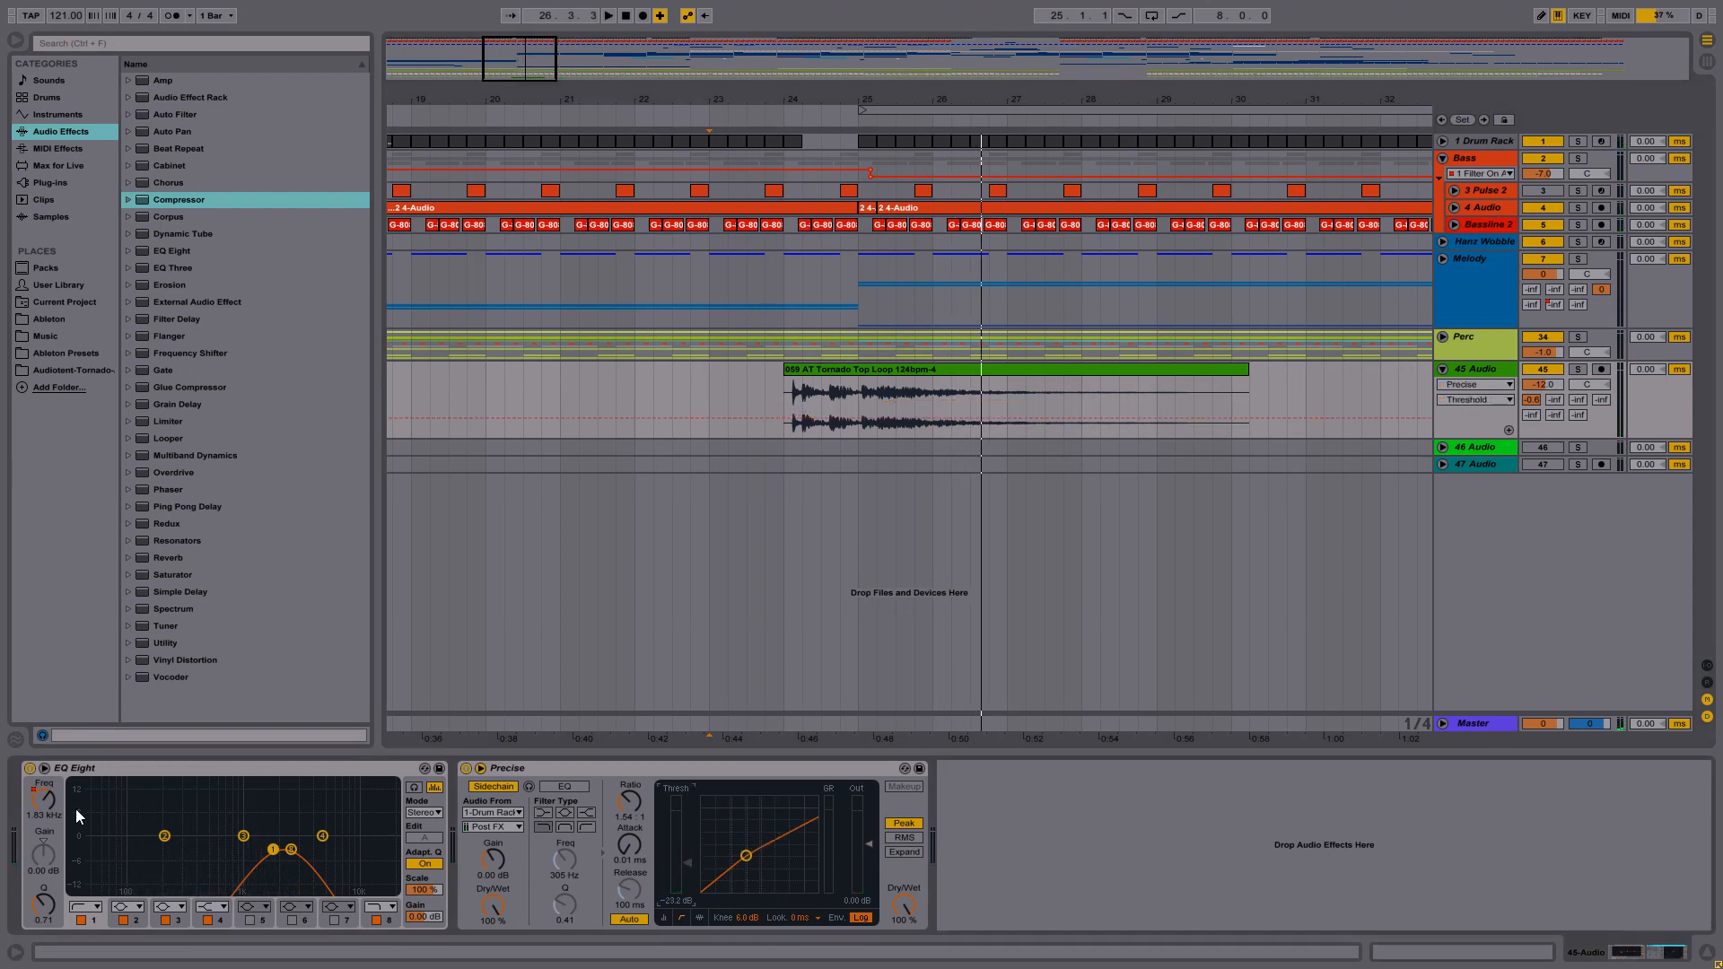
- Raise the end of the band 8 frequency automation near bar 26 and play the section
left_click(43, 810)
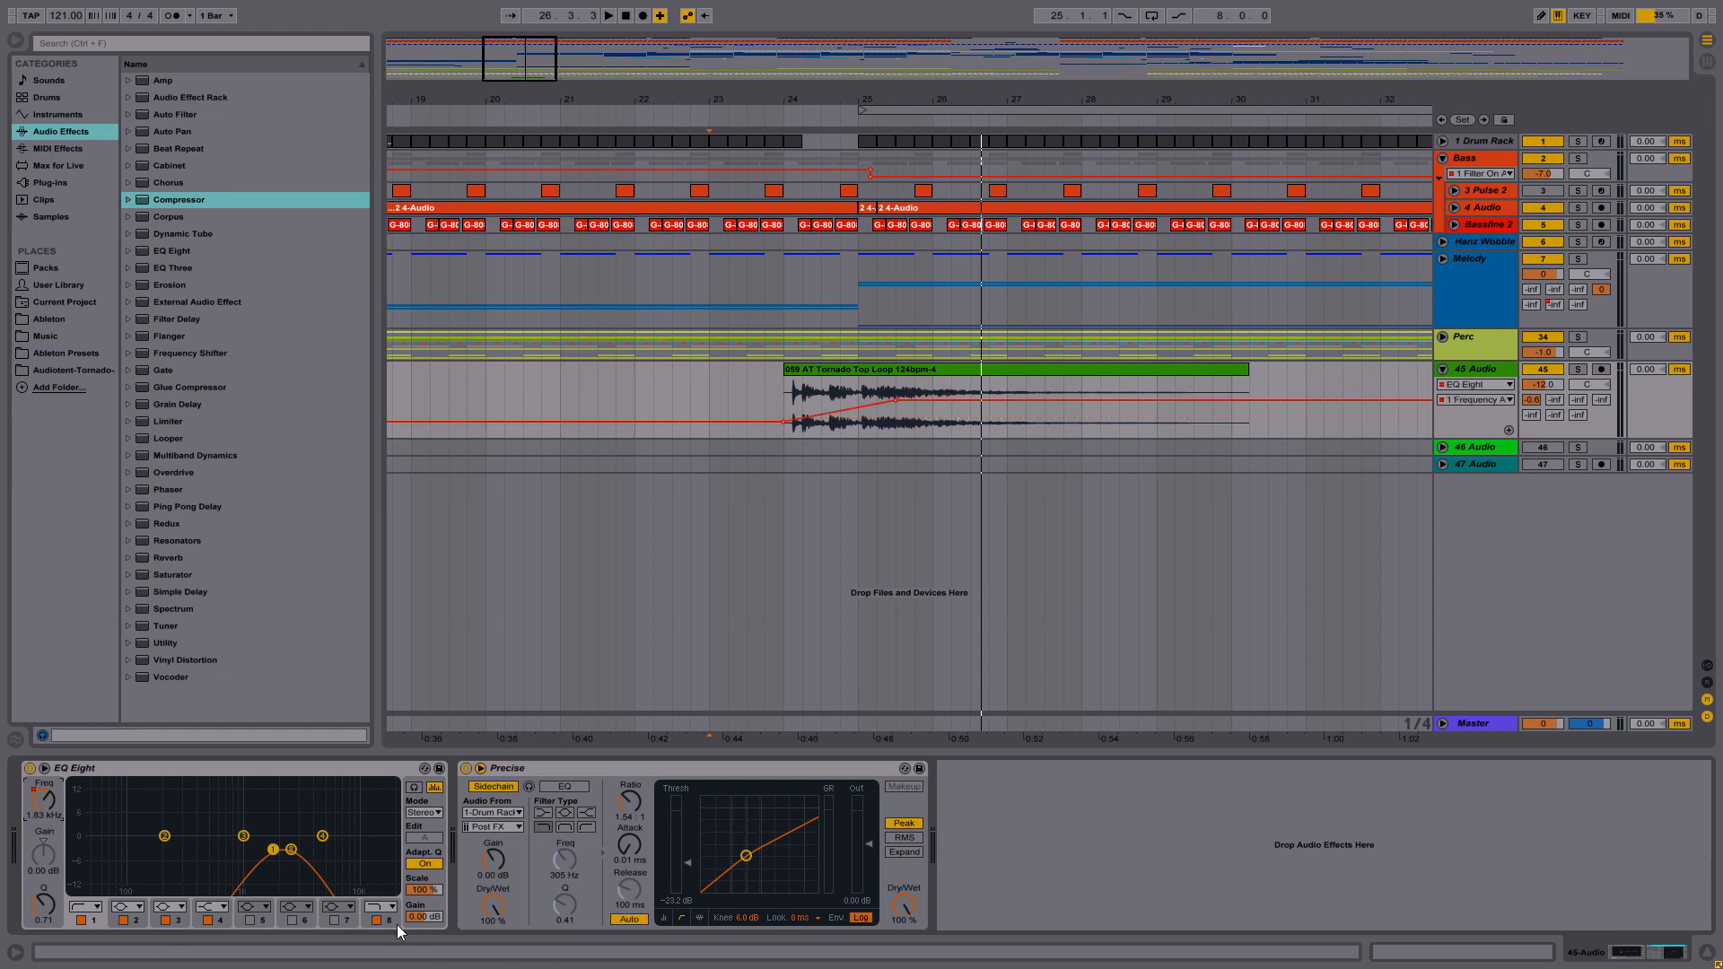
left_click(49, 796)
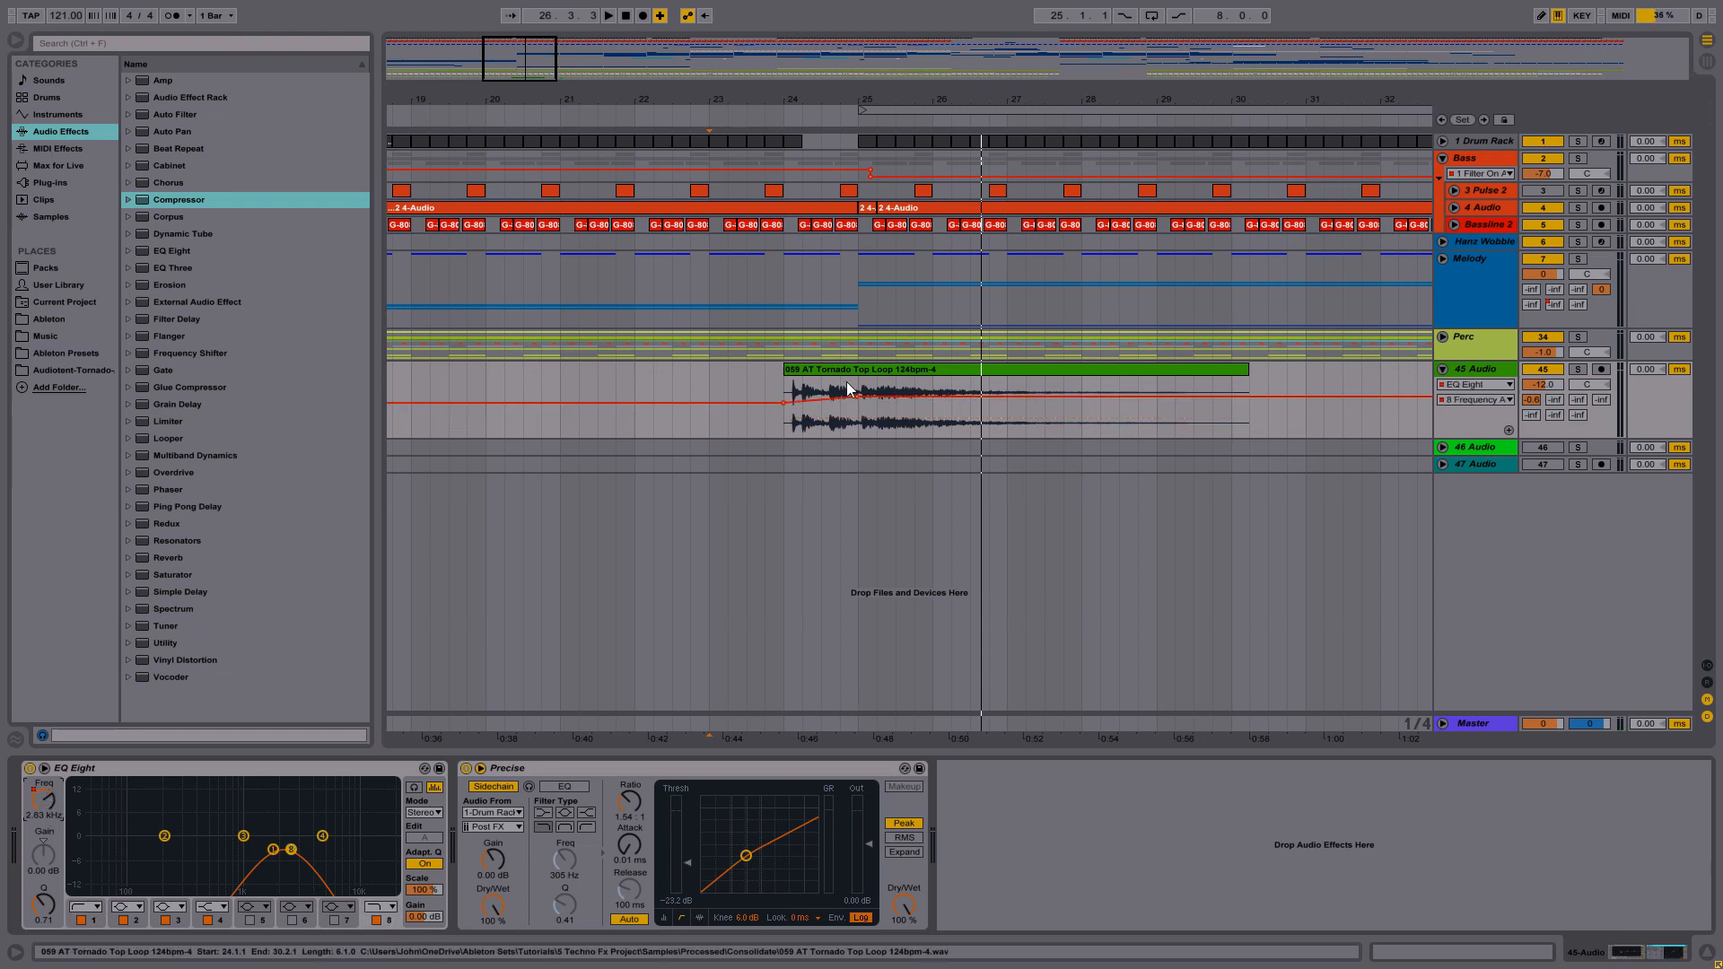
left_click_drag(913, 397, 927, 379)
key("space")
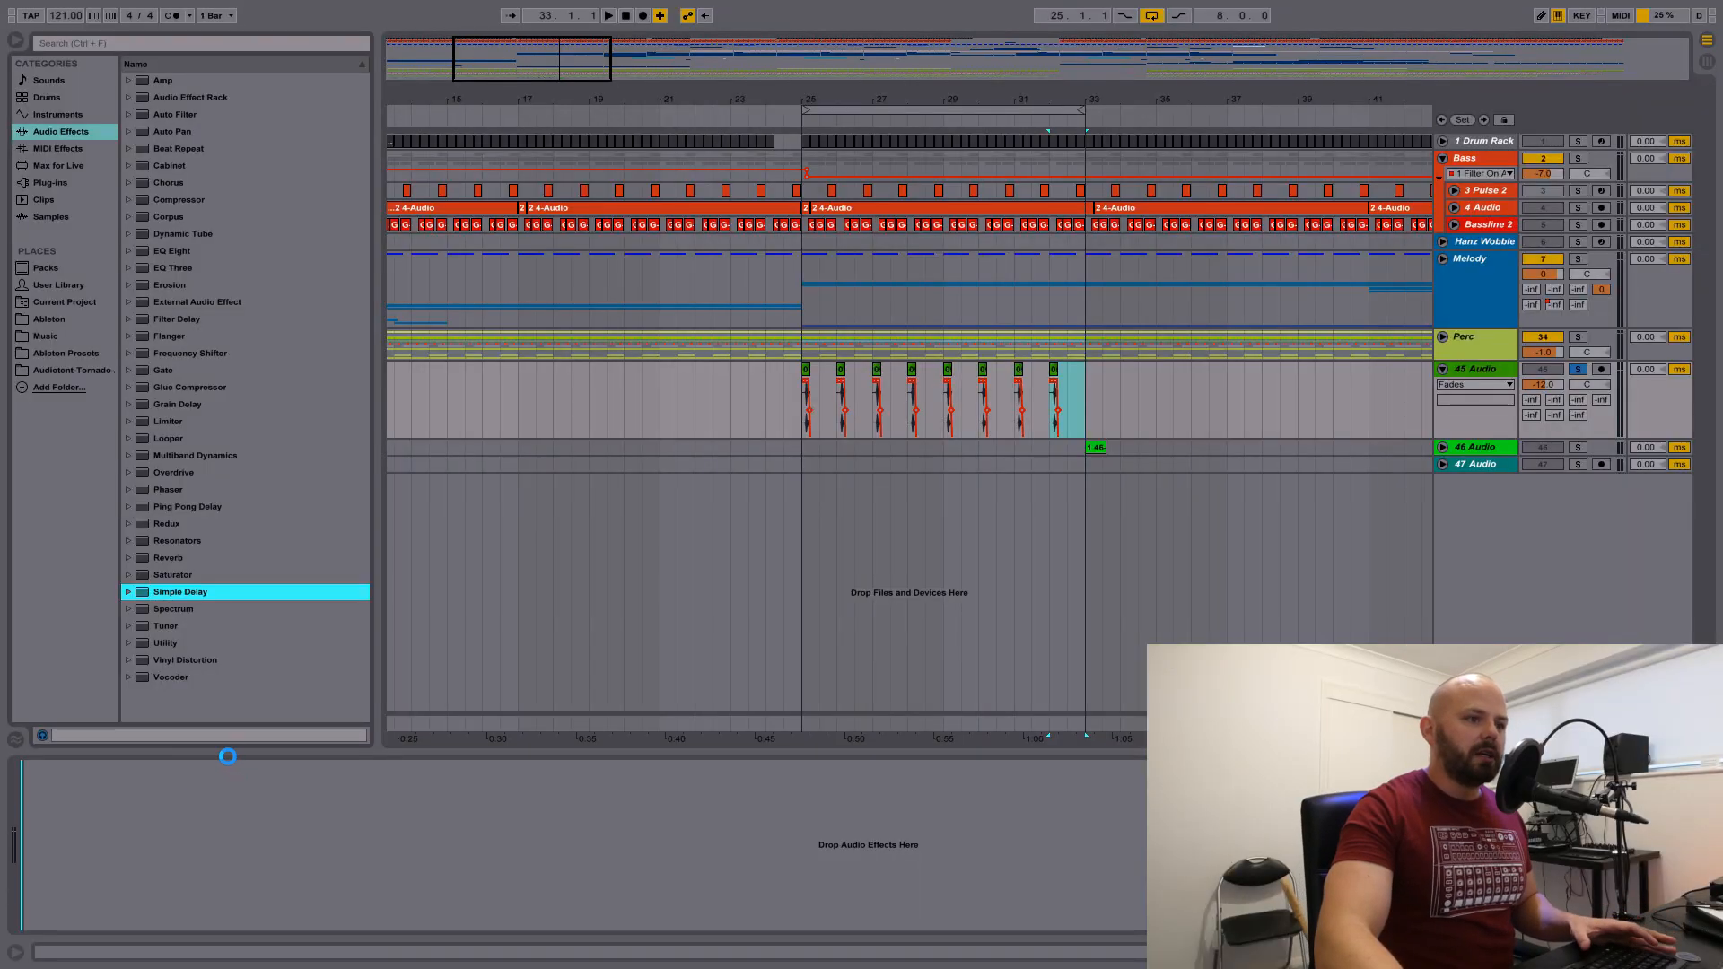
- Load Simple Delay on the 45 Audio track, link its channels and set the beat delay to 3
left_click_drag(170, 747, 169, 748)
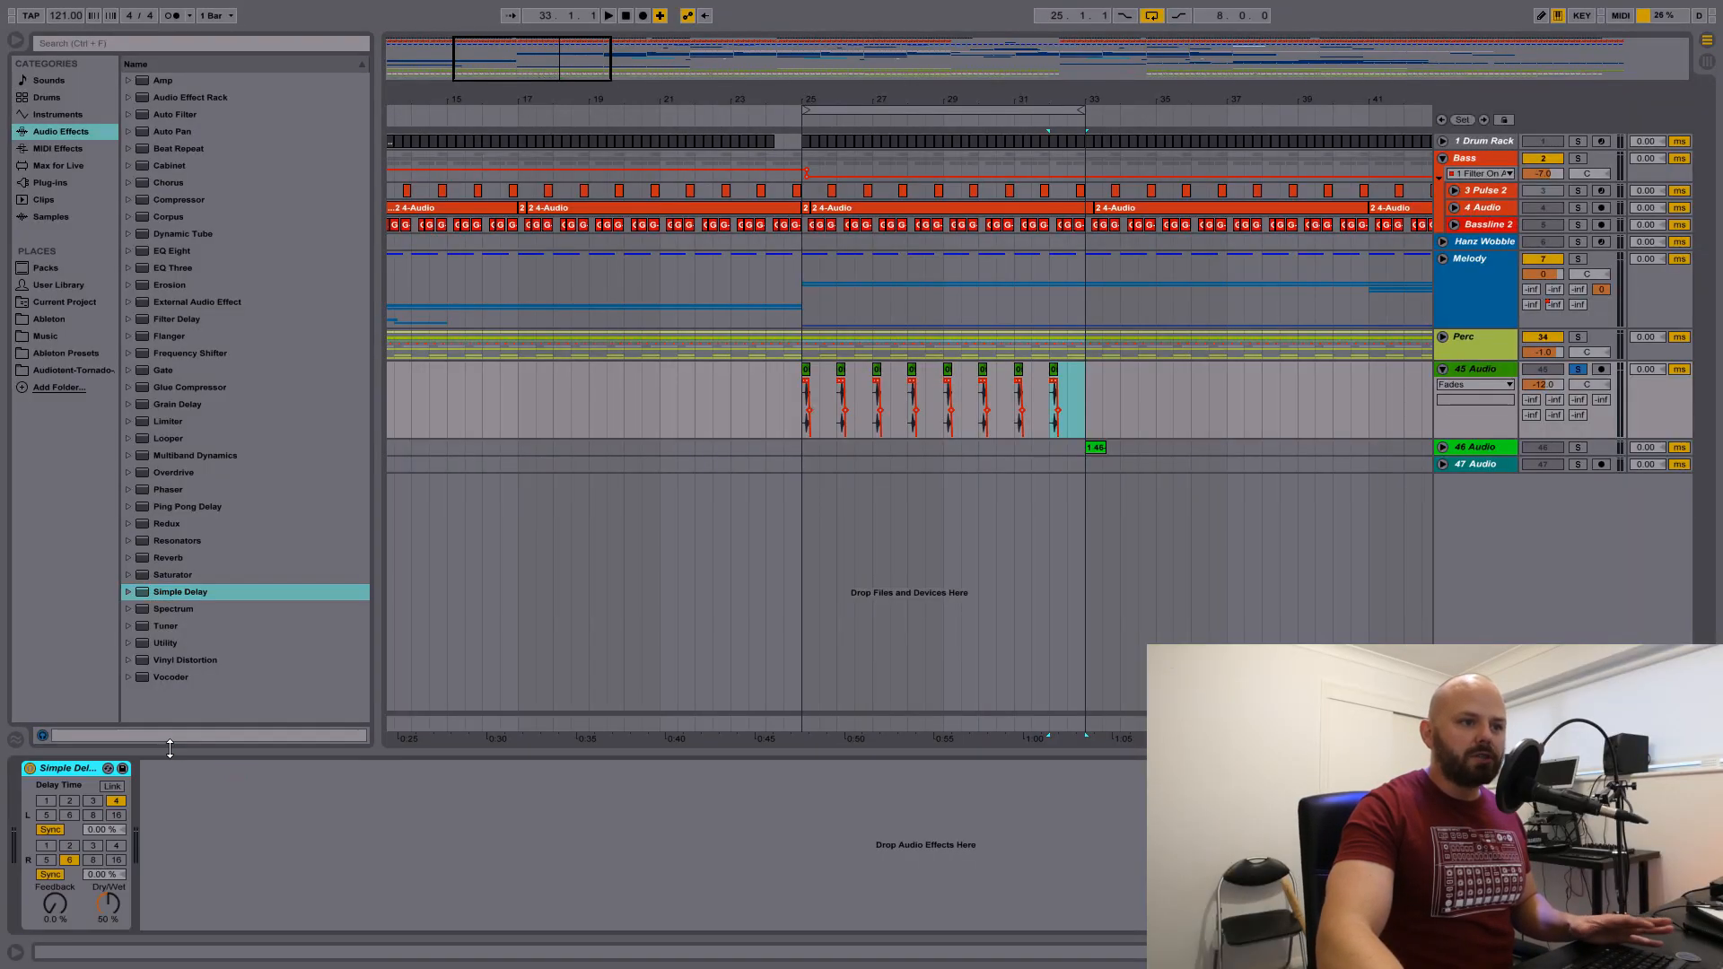
left_click(112, 786)
left_click(91, 801)
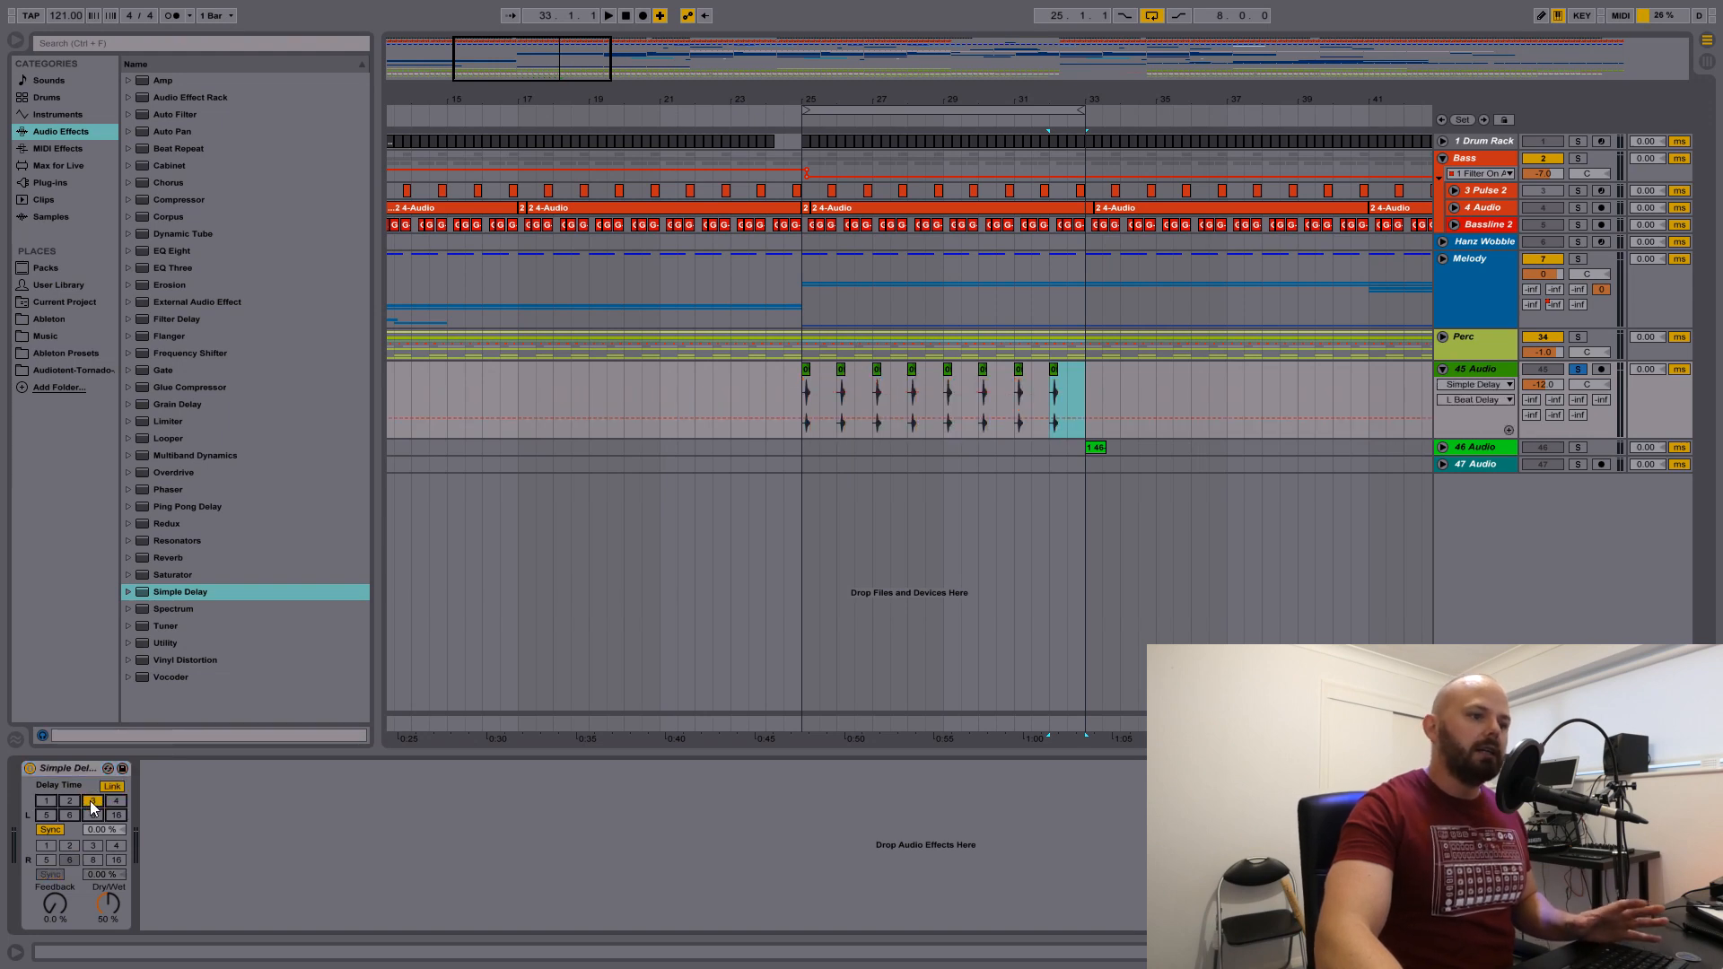
- Switch the Simple Delay to Repitch mode and set feedback to 74% and dry/wet to 100%
right_click(64, 768)
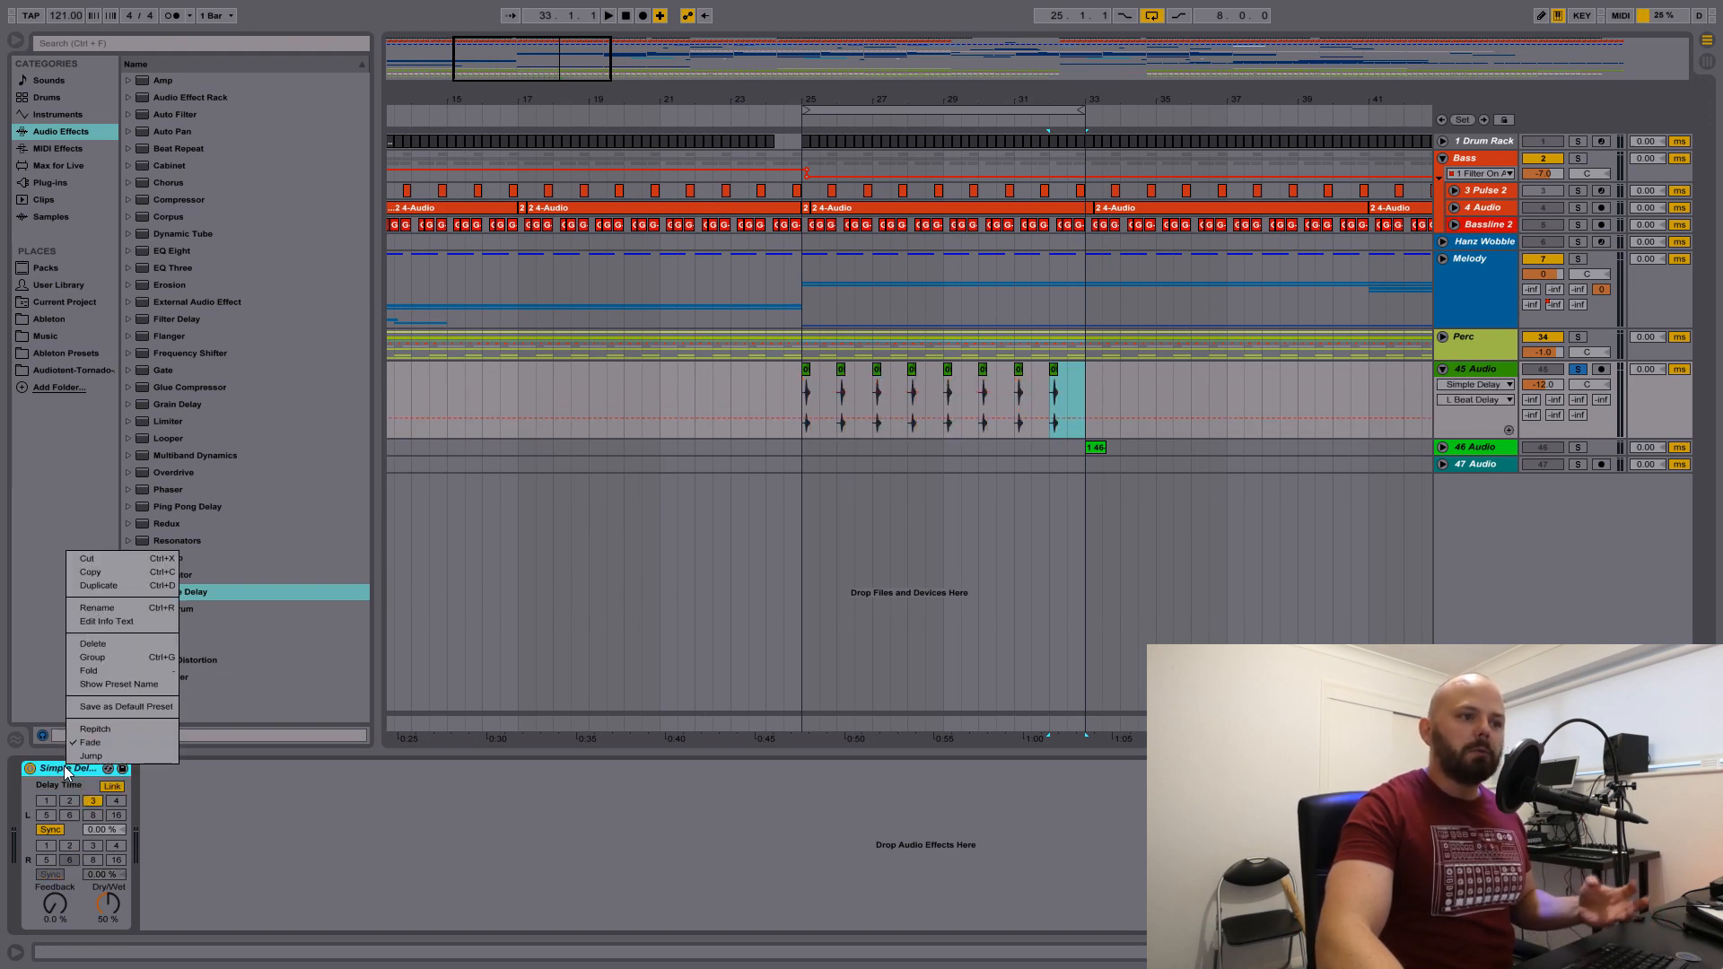
left_click(111, 729)
mouse_move(46, 885)
left_mouse_down()
mouse_move(47, 858)
mouse_move(73, 878)
left_mouse_up()
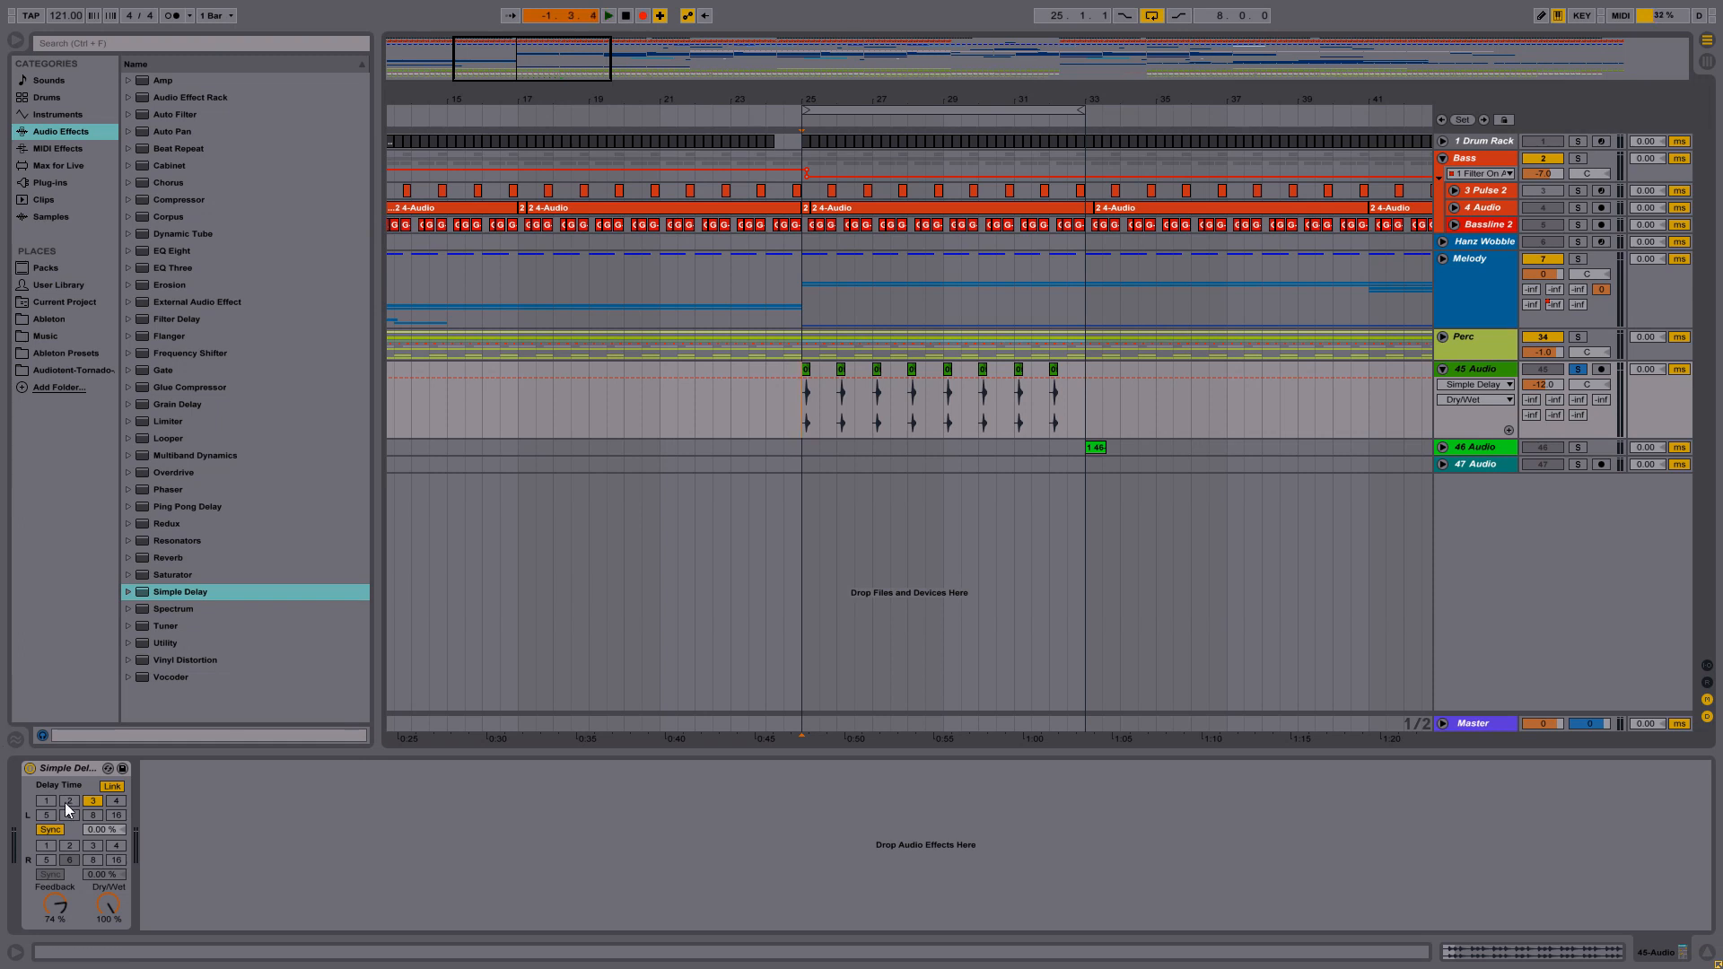
- Record beat delay automation over bars 25 to 32, switching through 1, 2, 3, 4, 2, 1, 3 and 2, and play it back
key("space")
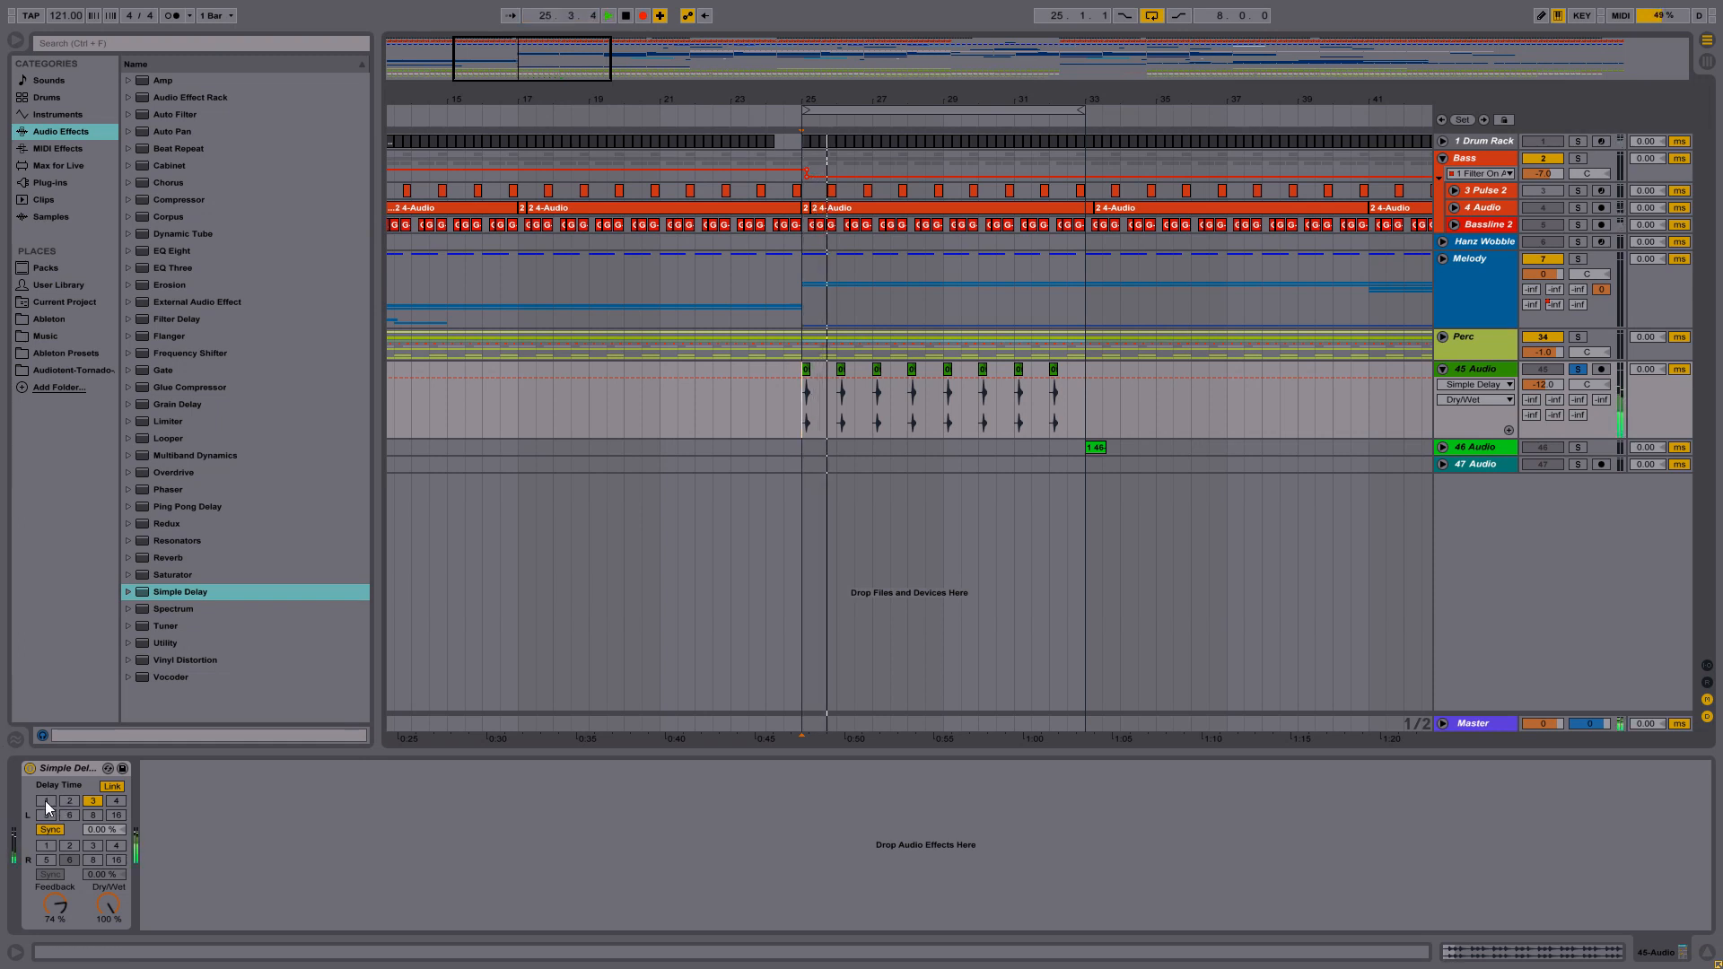
left_click(45, 801)
left_click(70, 801)
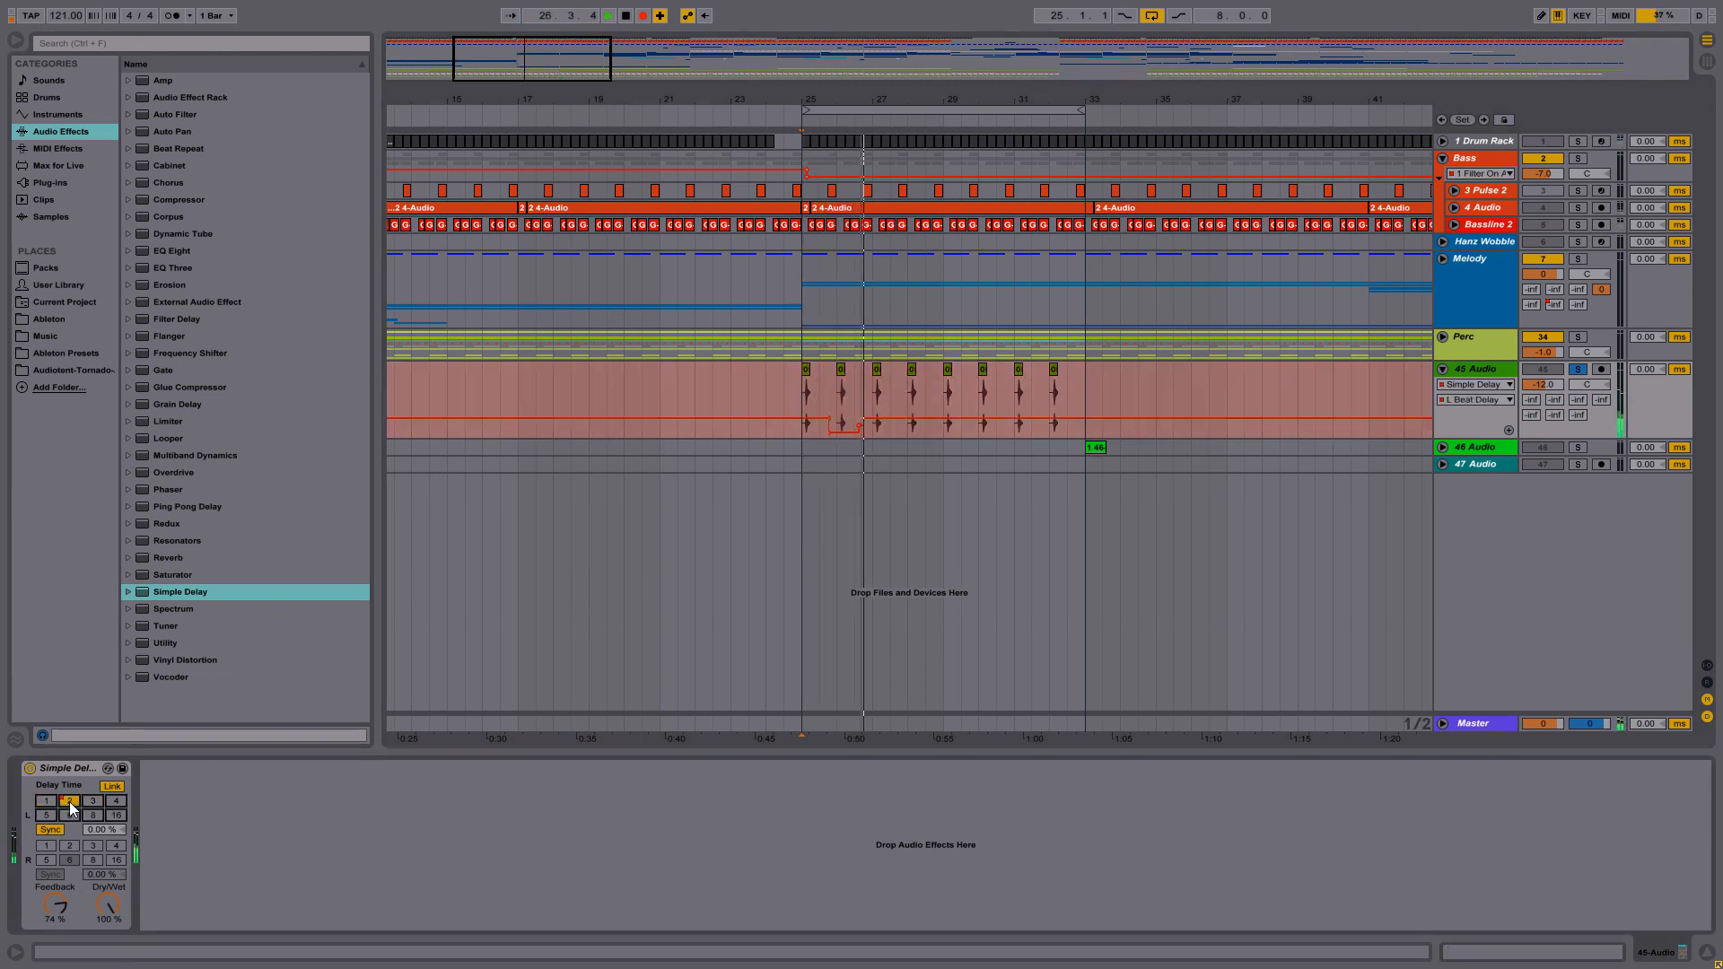
left_click(91, 801)
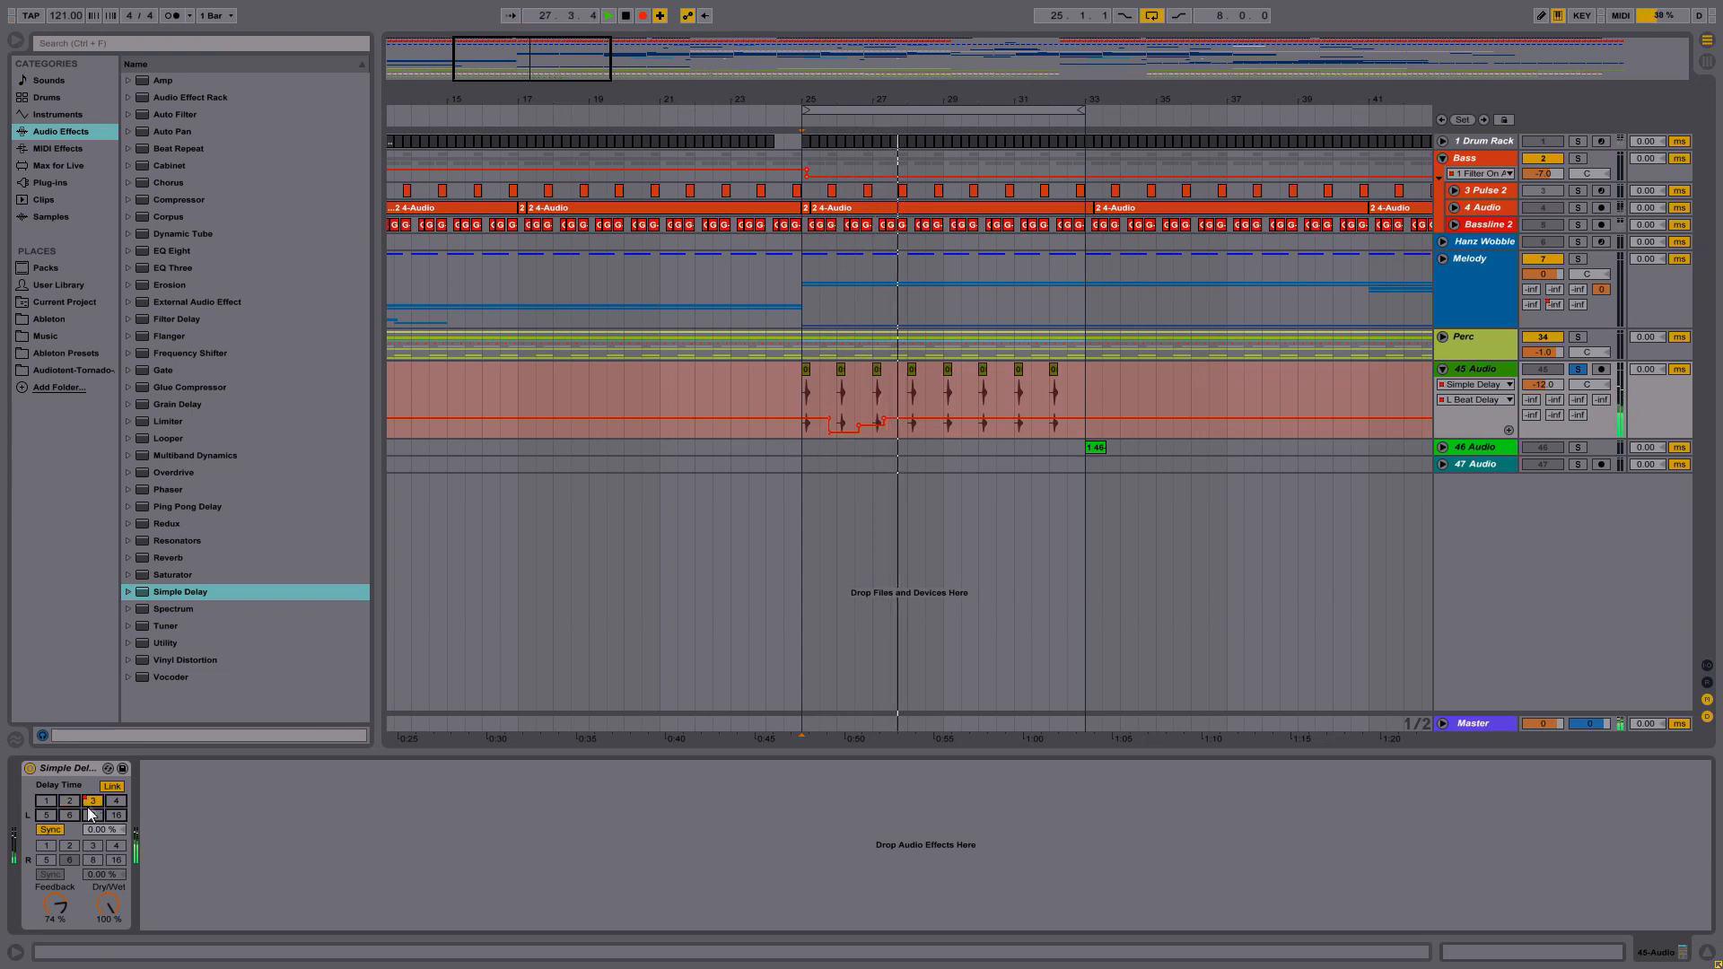
left_click(113, 804)
left_click(72, 800)
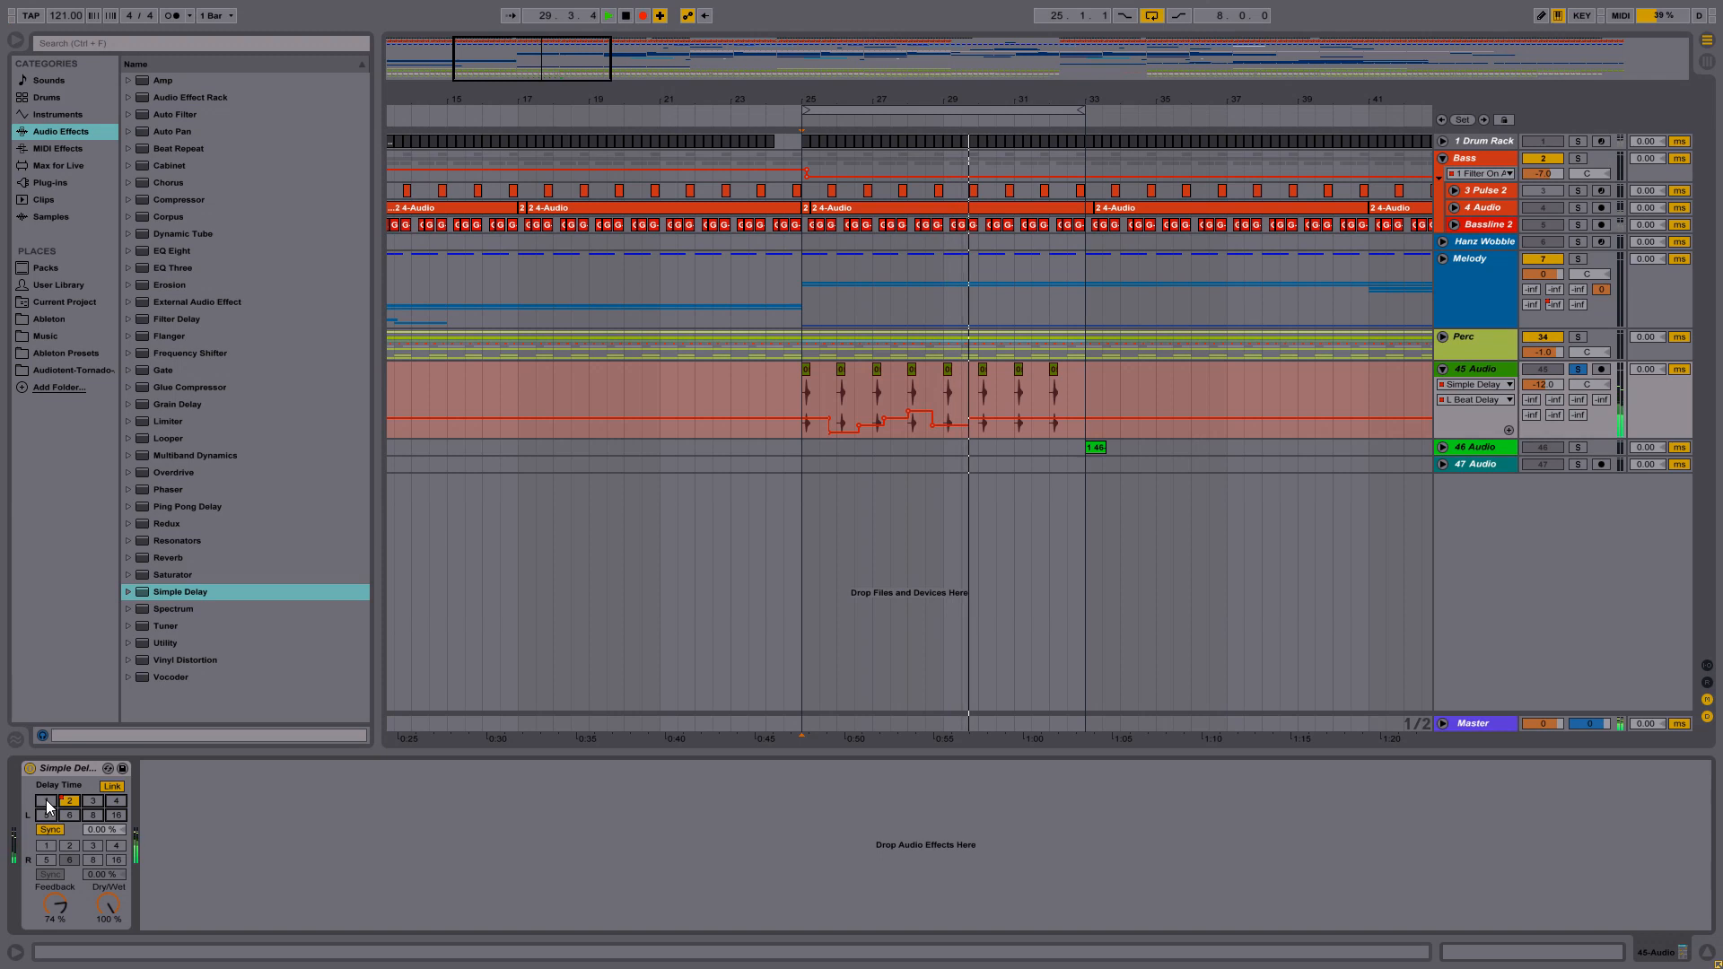
left_click(47, 801)
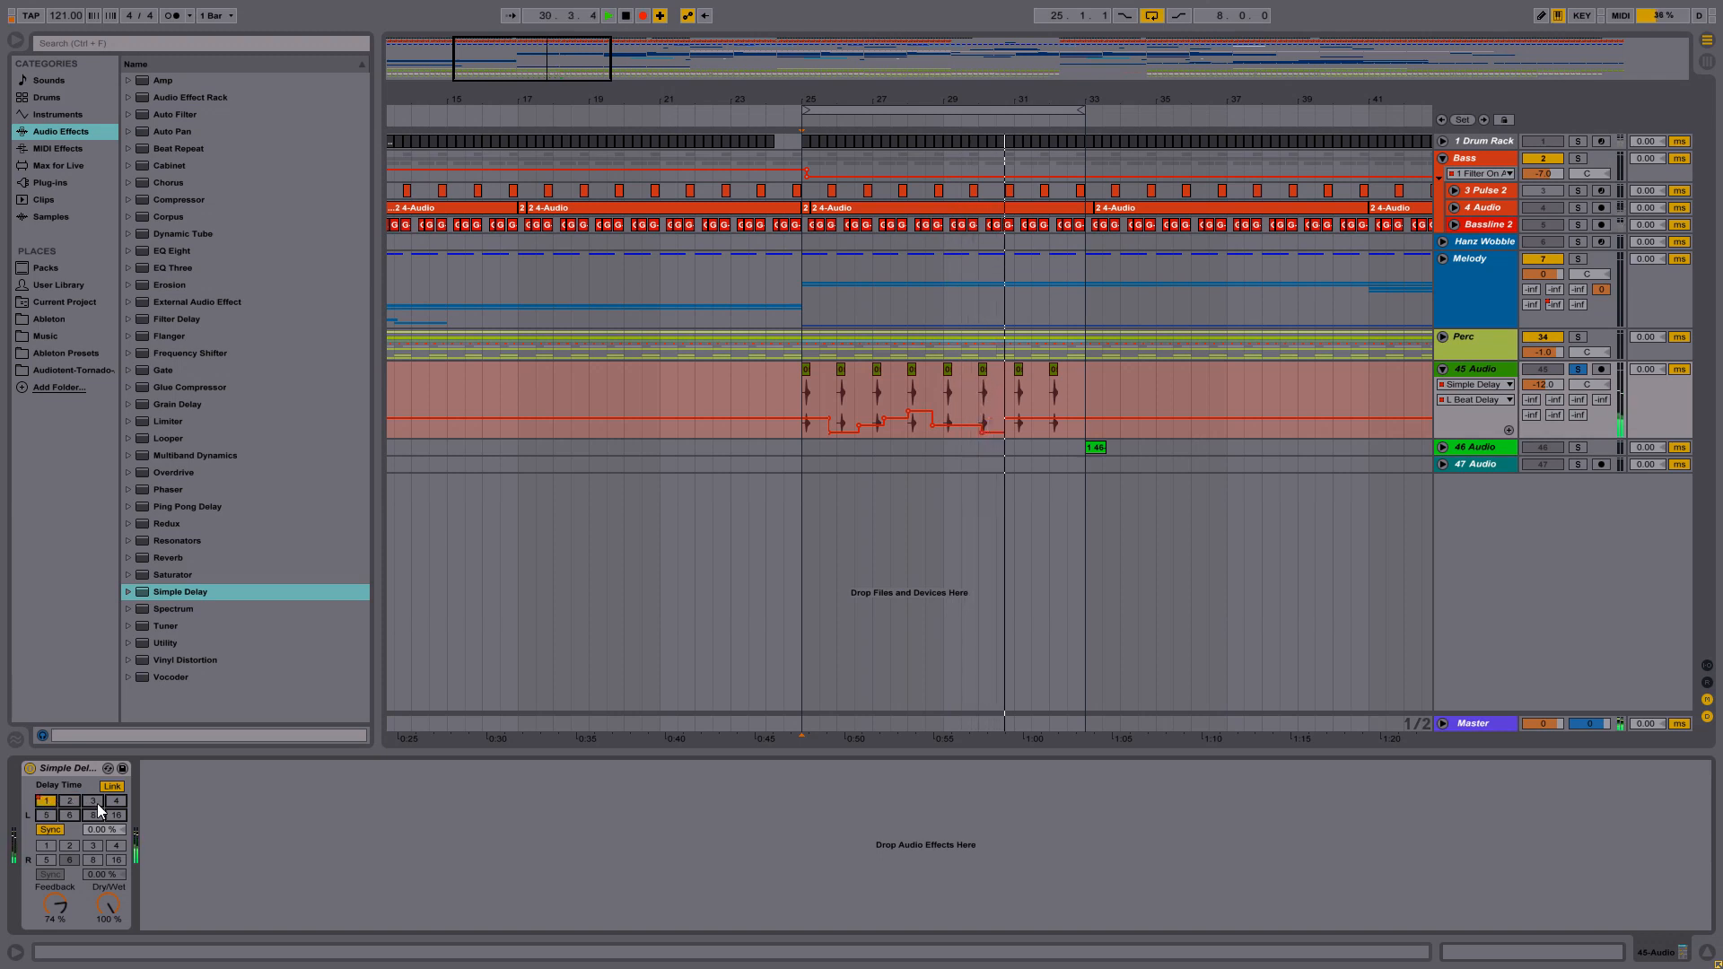
left_click(97, 803)
left_click(68, 800)
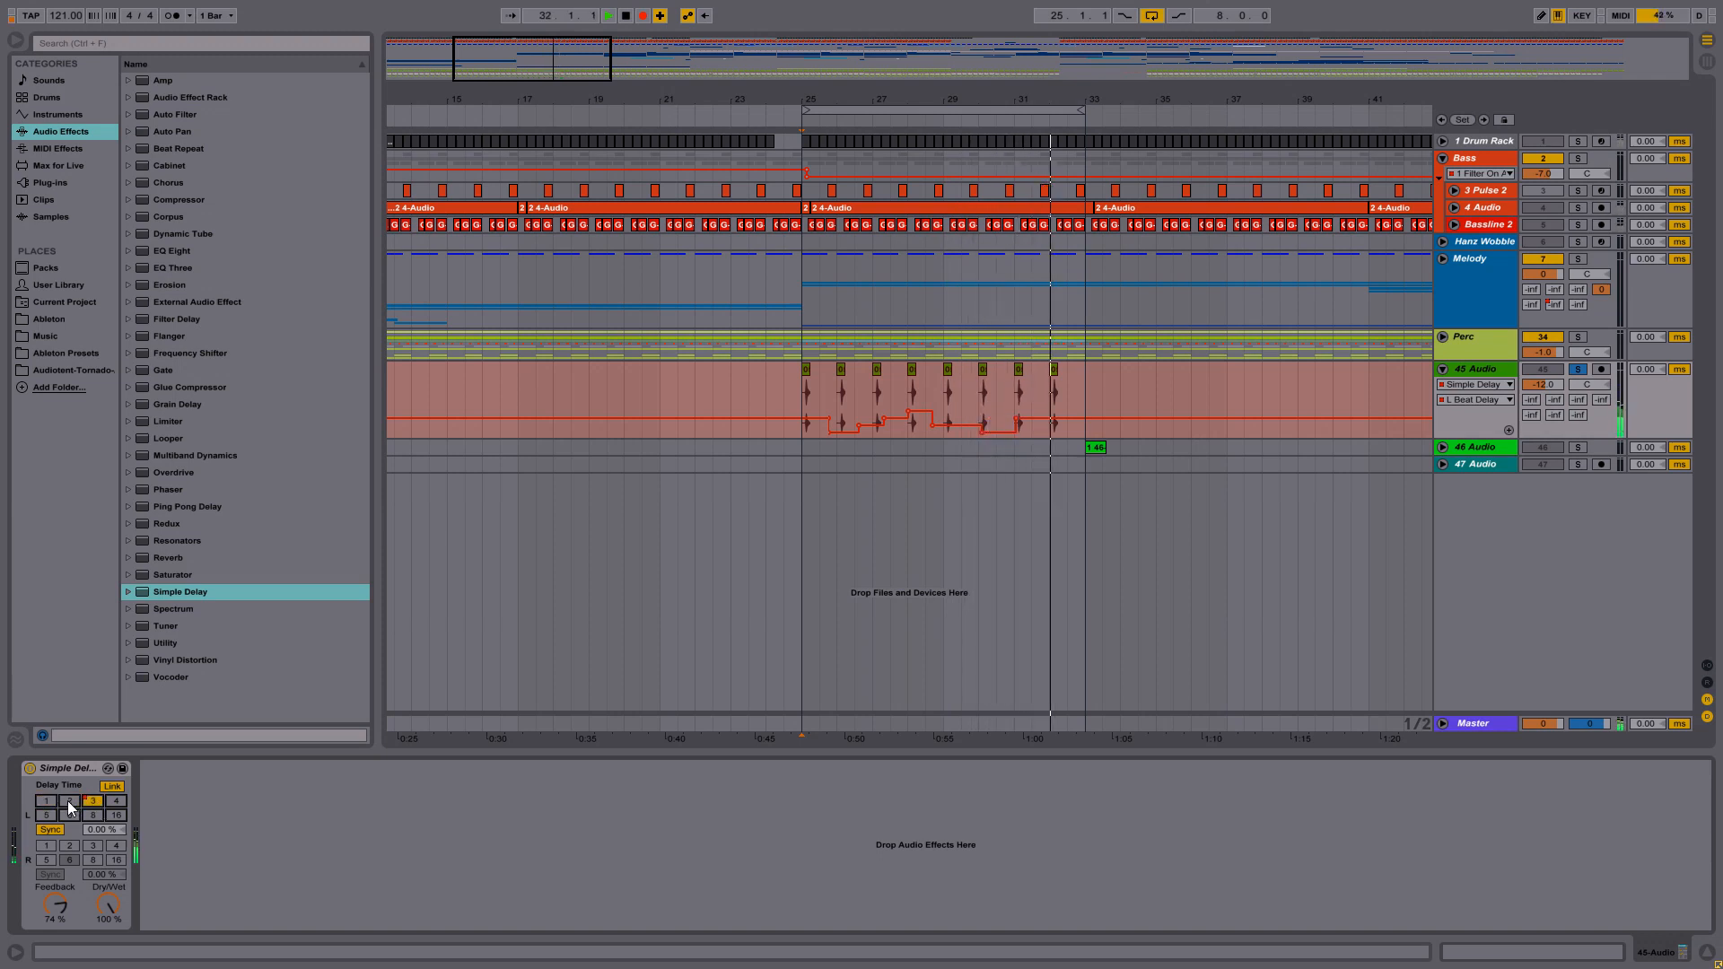
left_click(643, 15)
key("space")
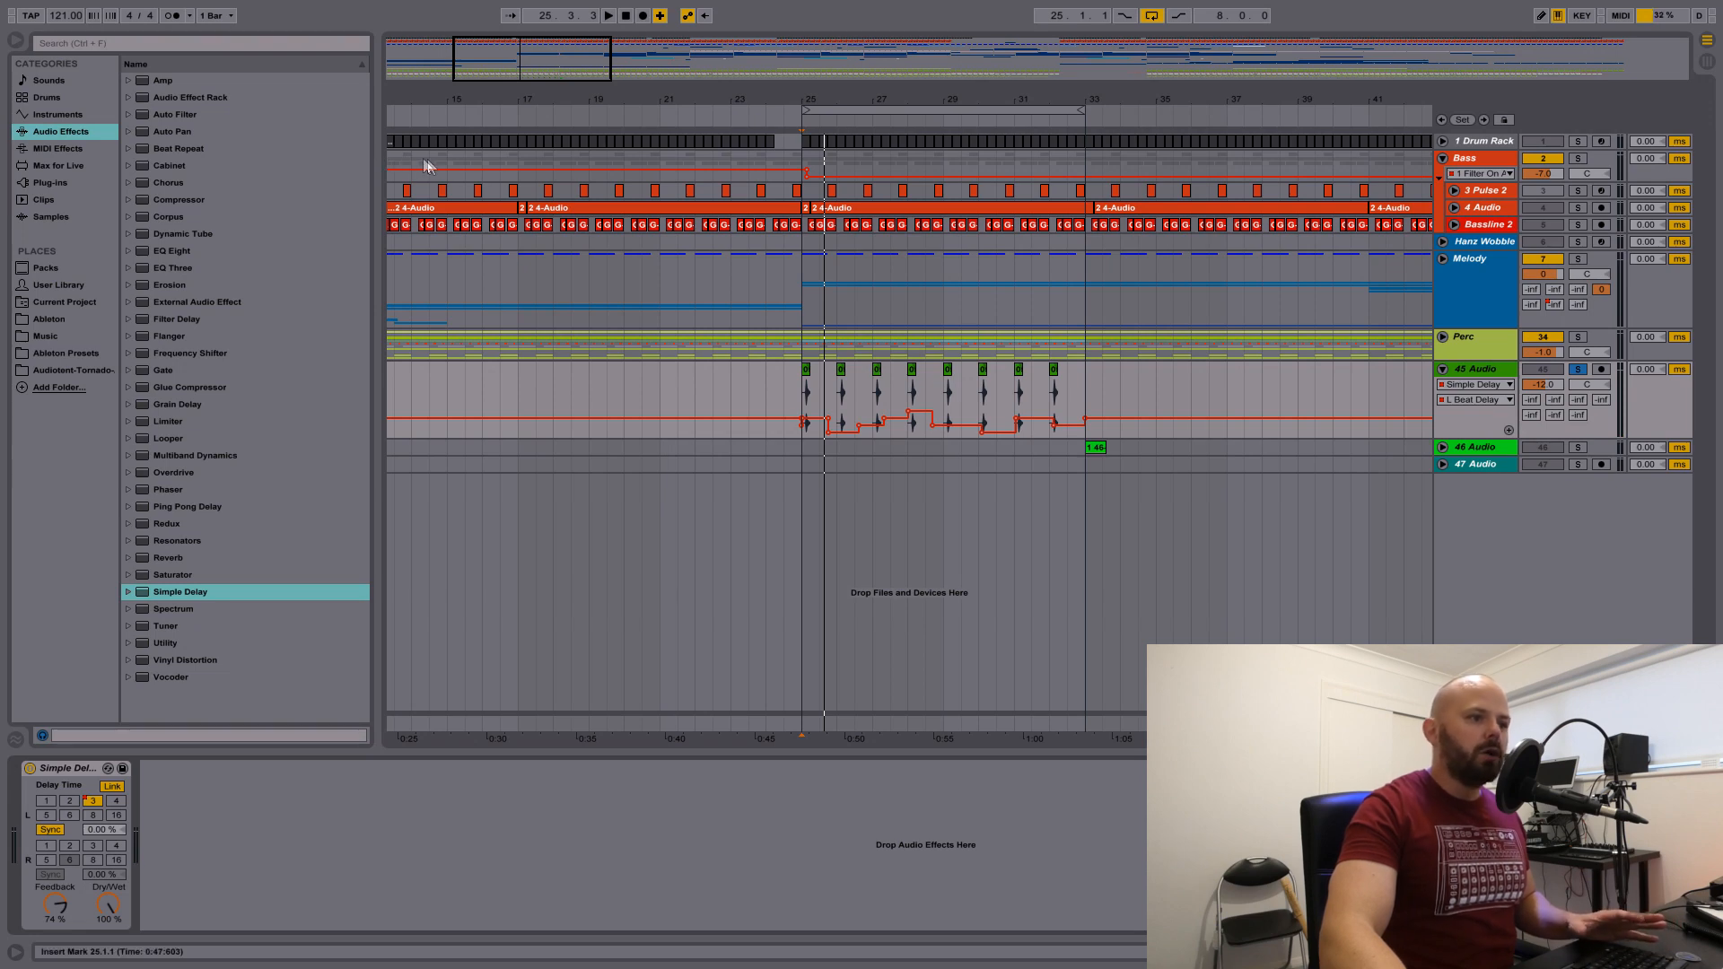
- Unsolo the 45 Audio track, unlink the delay's channels and set the right channel's beat delay to 1
left_click(1577, 369)
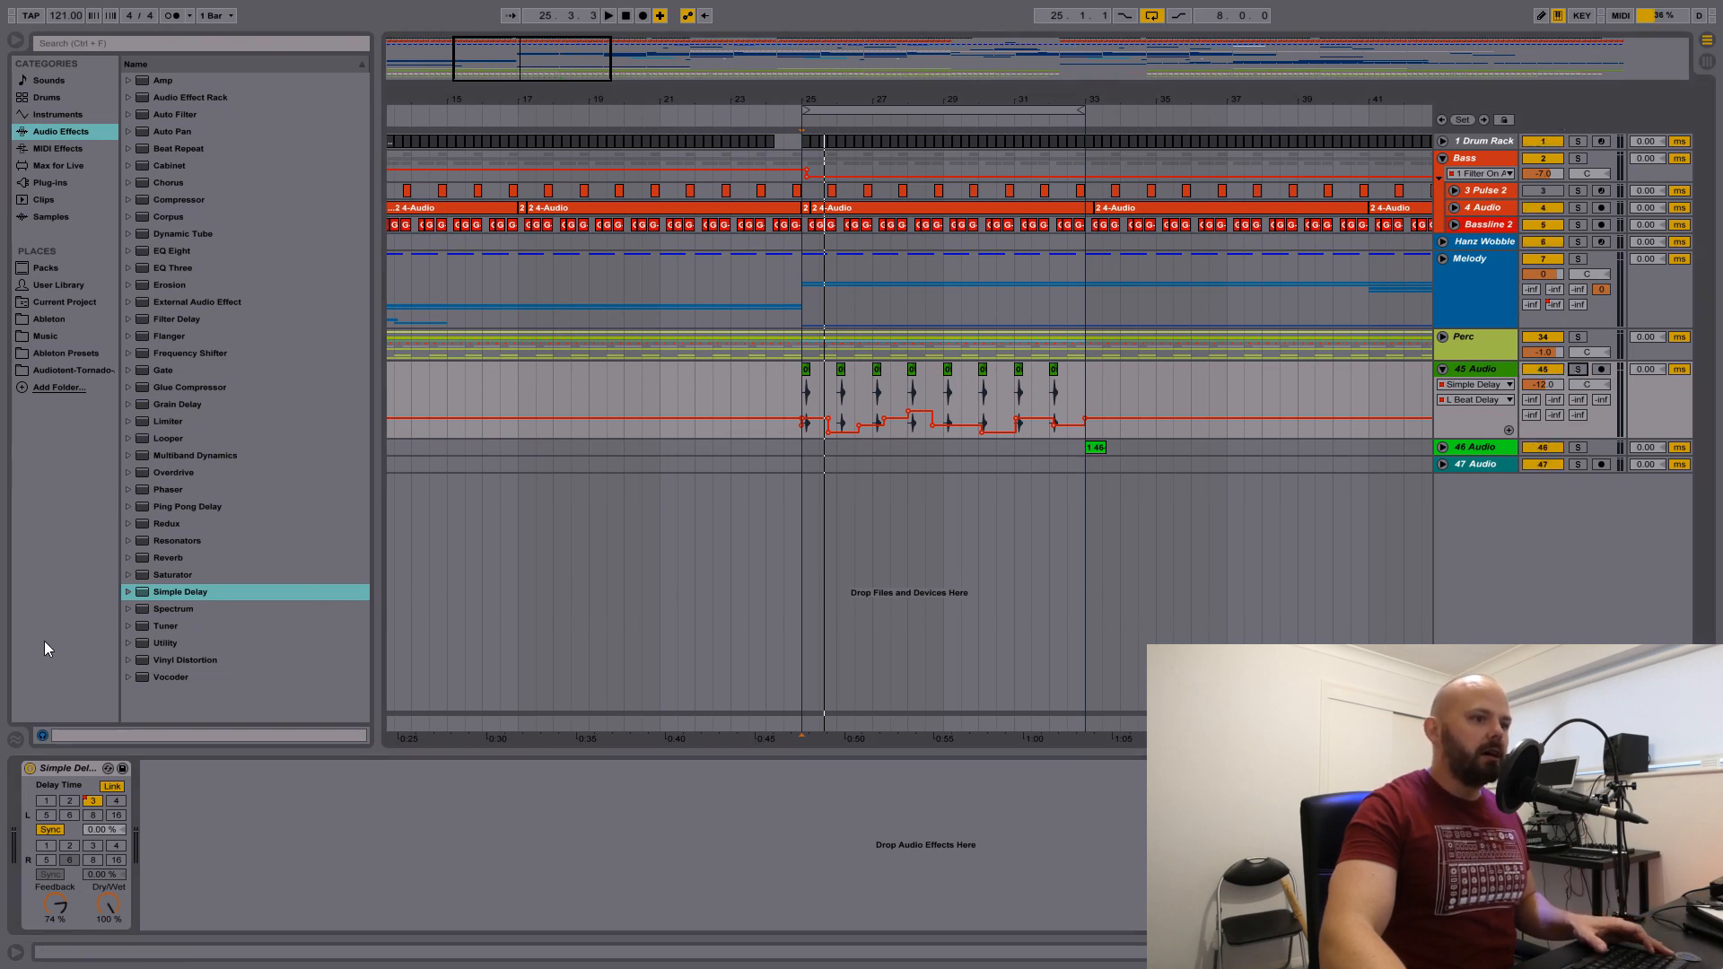
left_click(112, 784)
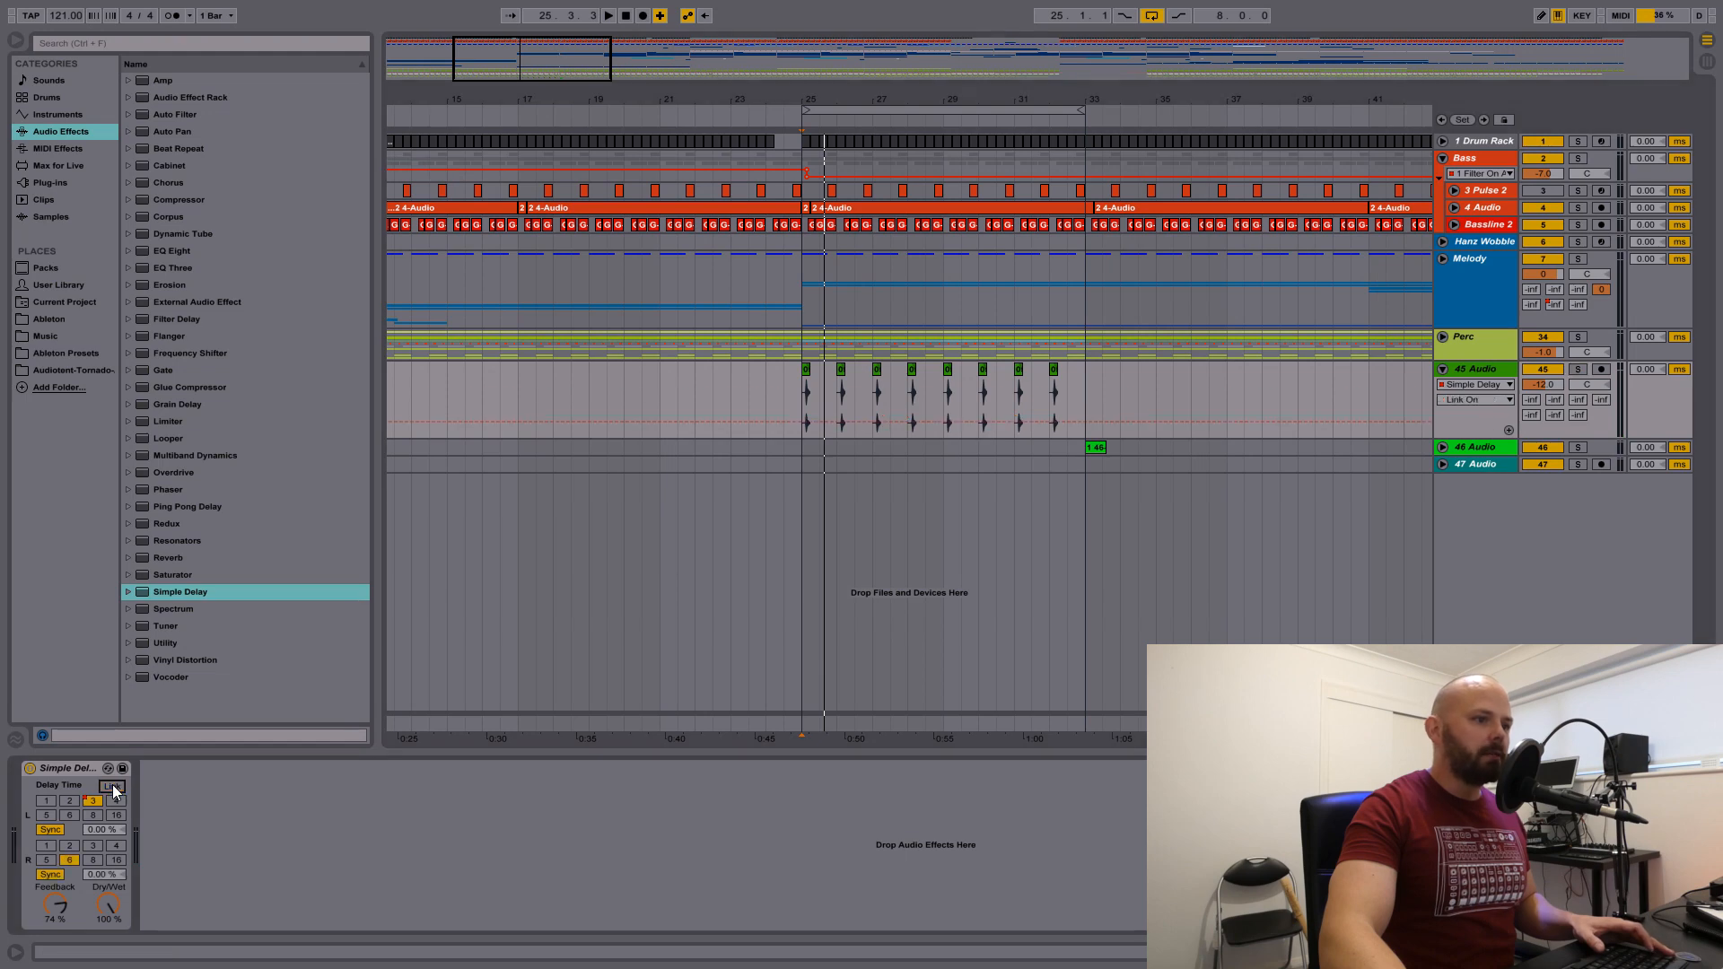
left_click(48, 845)
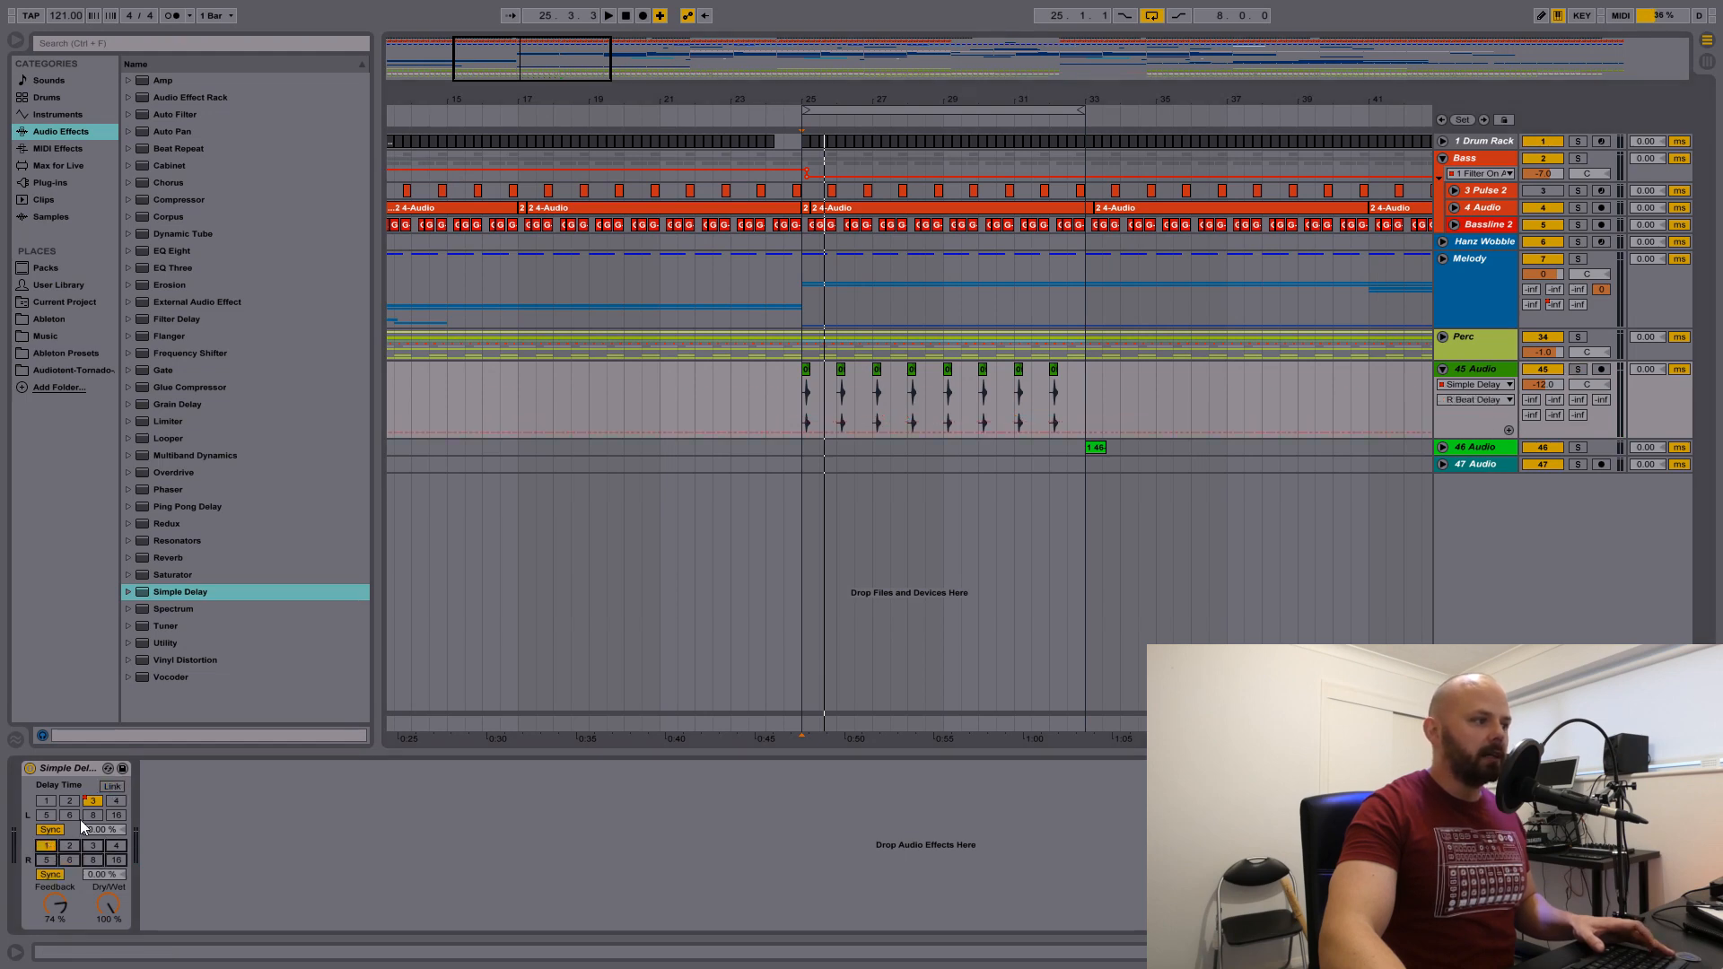
- Record automation of the right channel's beat delay from bar 25, switching through 2, 3, 2, 4, 1 and 2
left_click(643, 17)
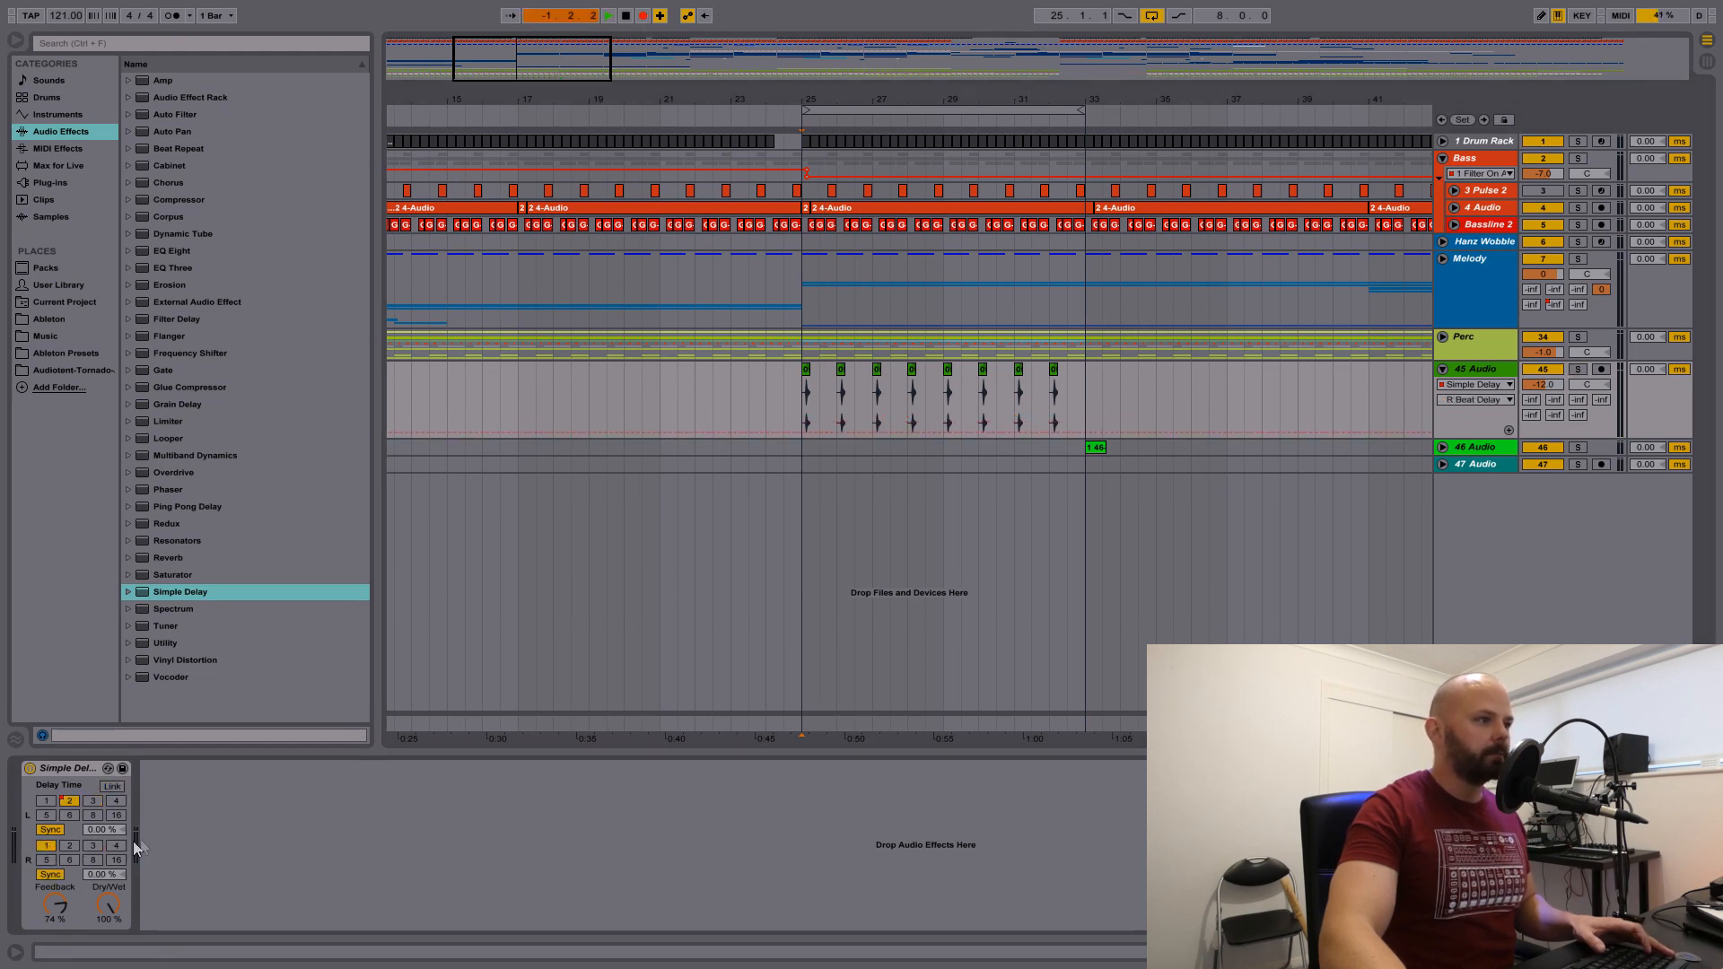
left_click(71, 845)
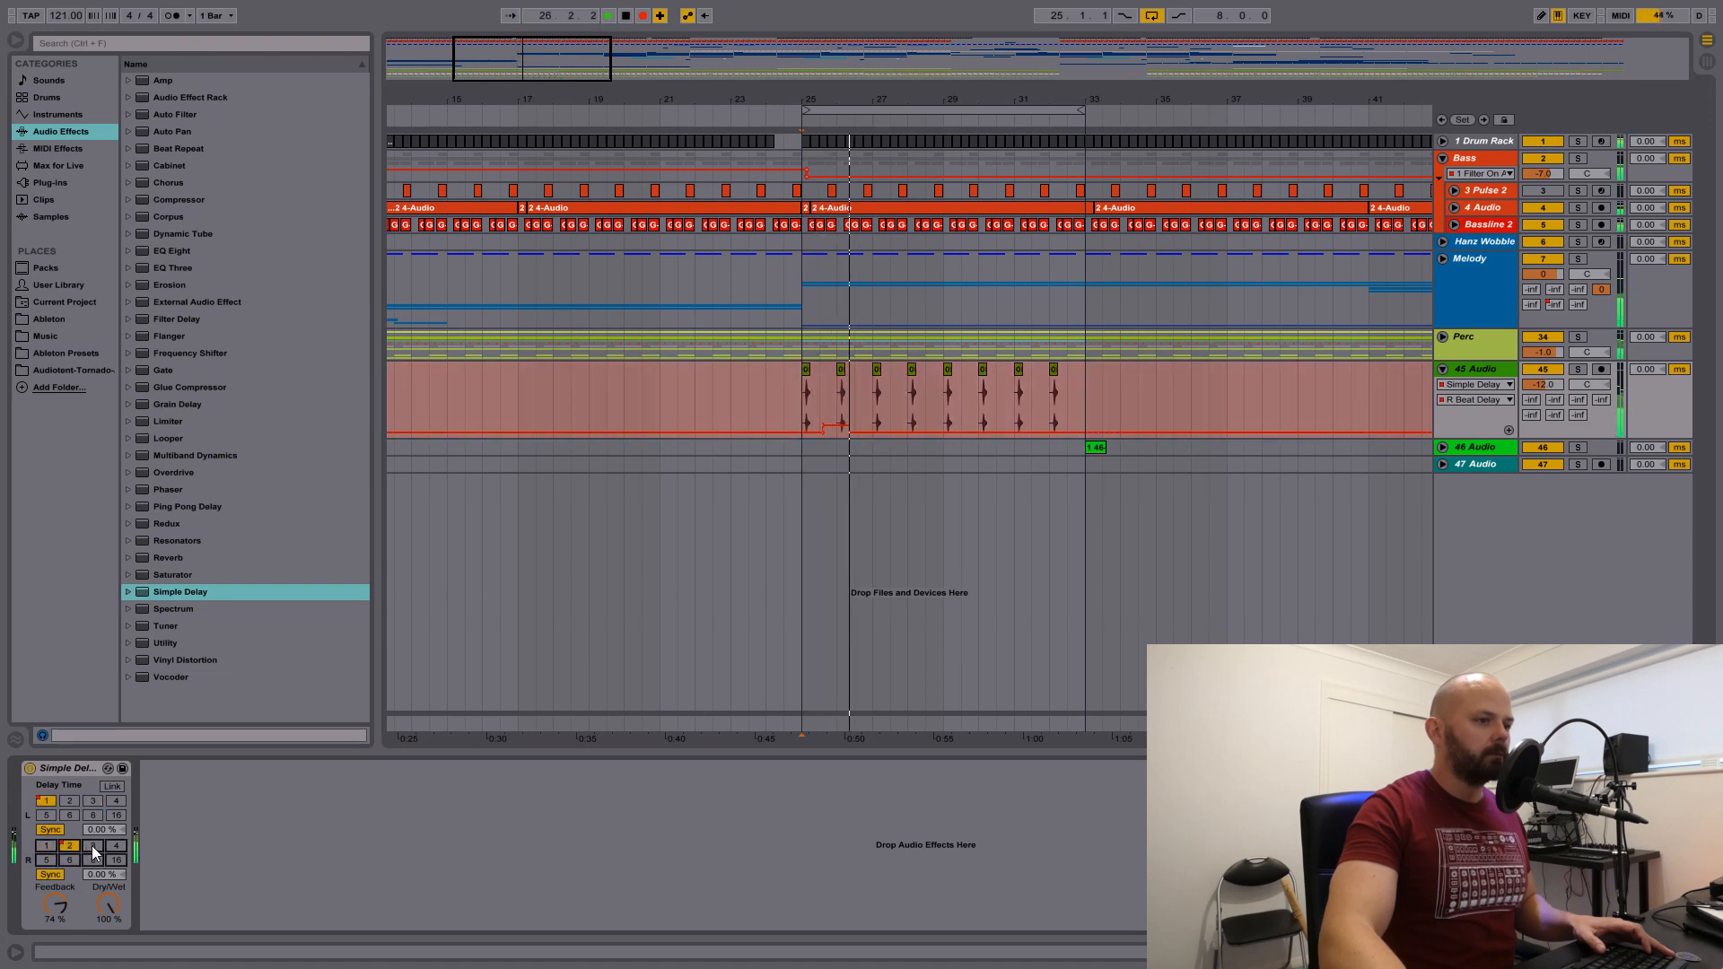
left_click(91, 845)
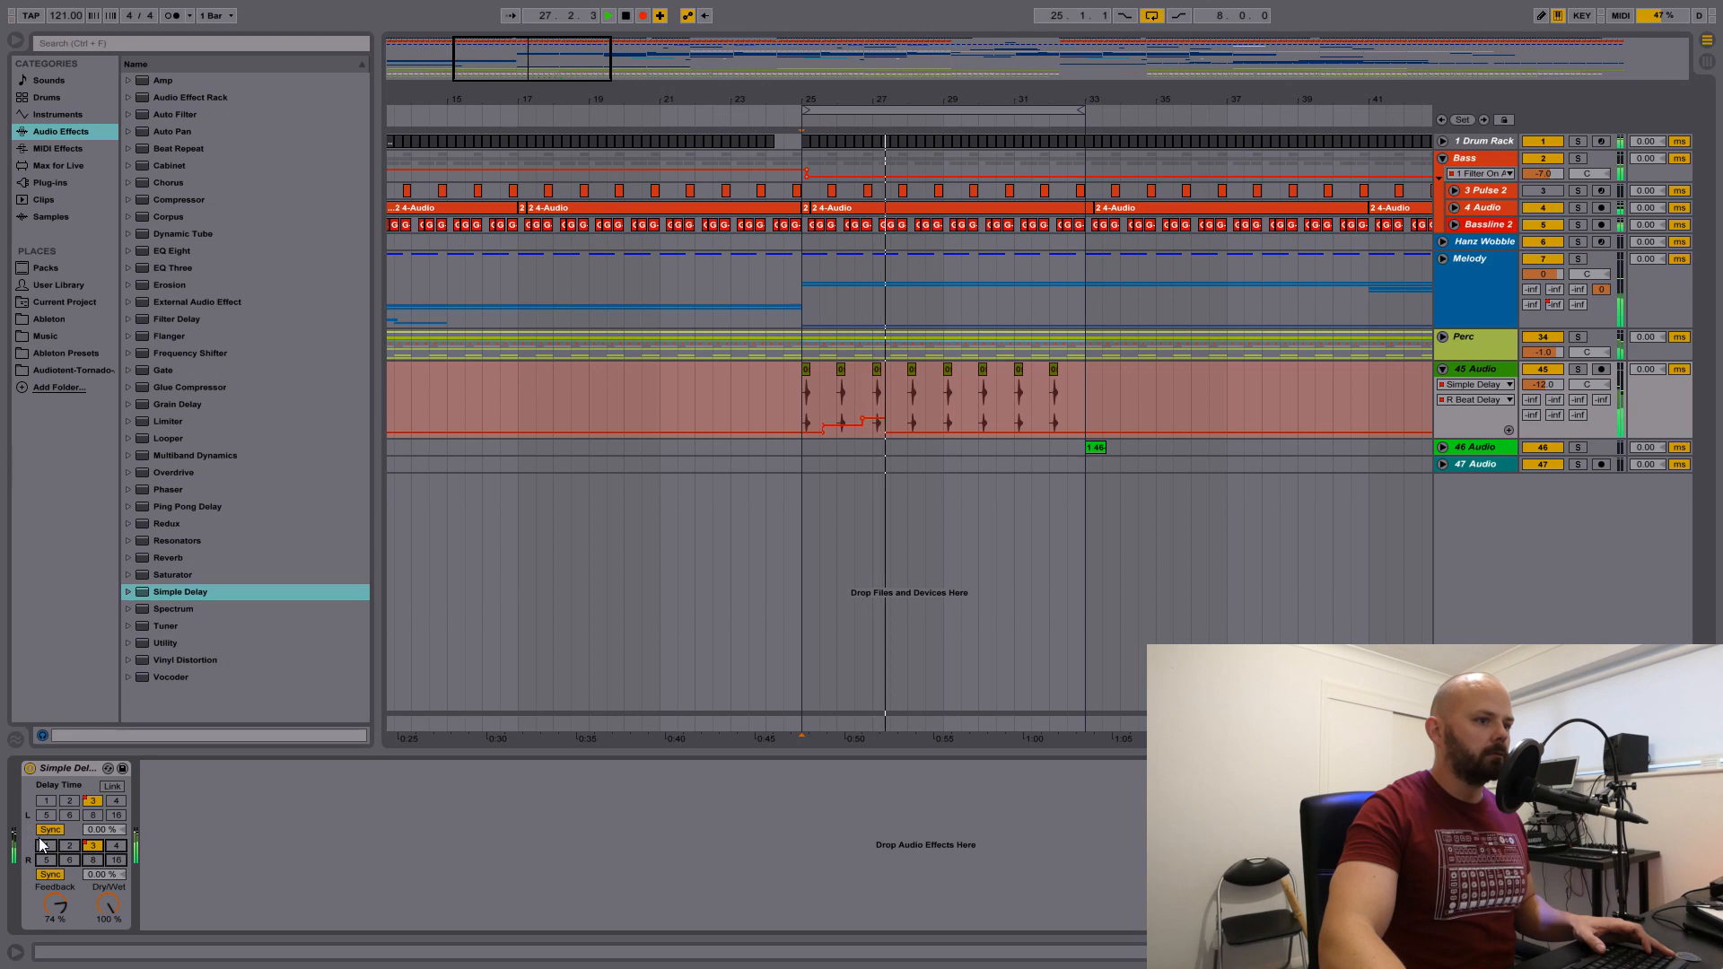
left_click(70, 845)
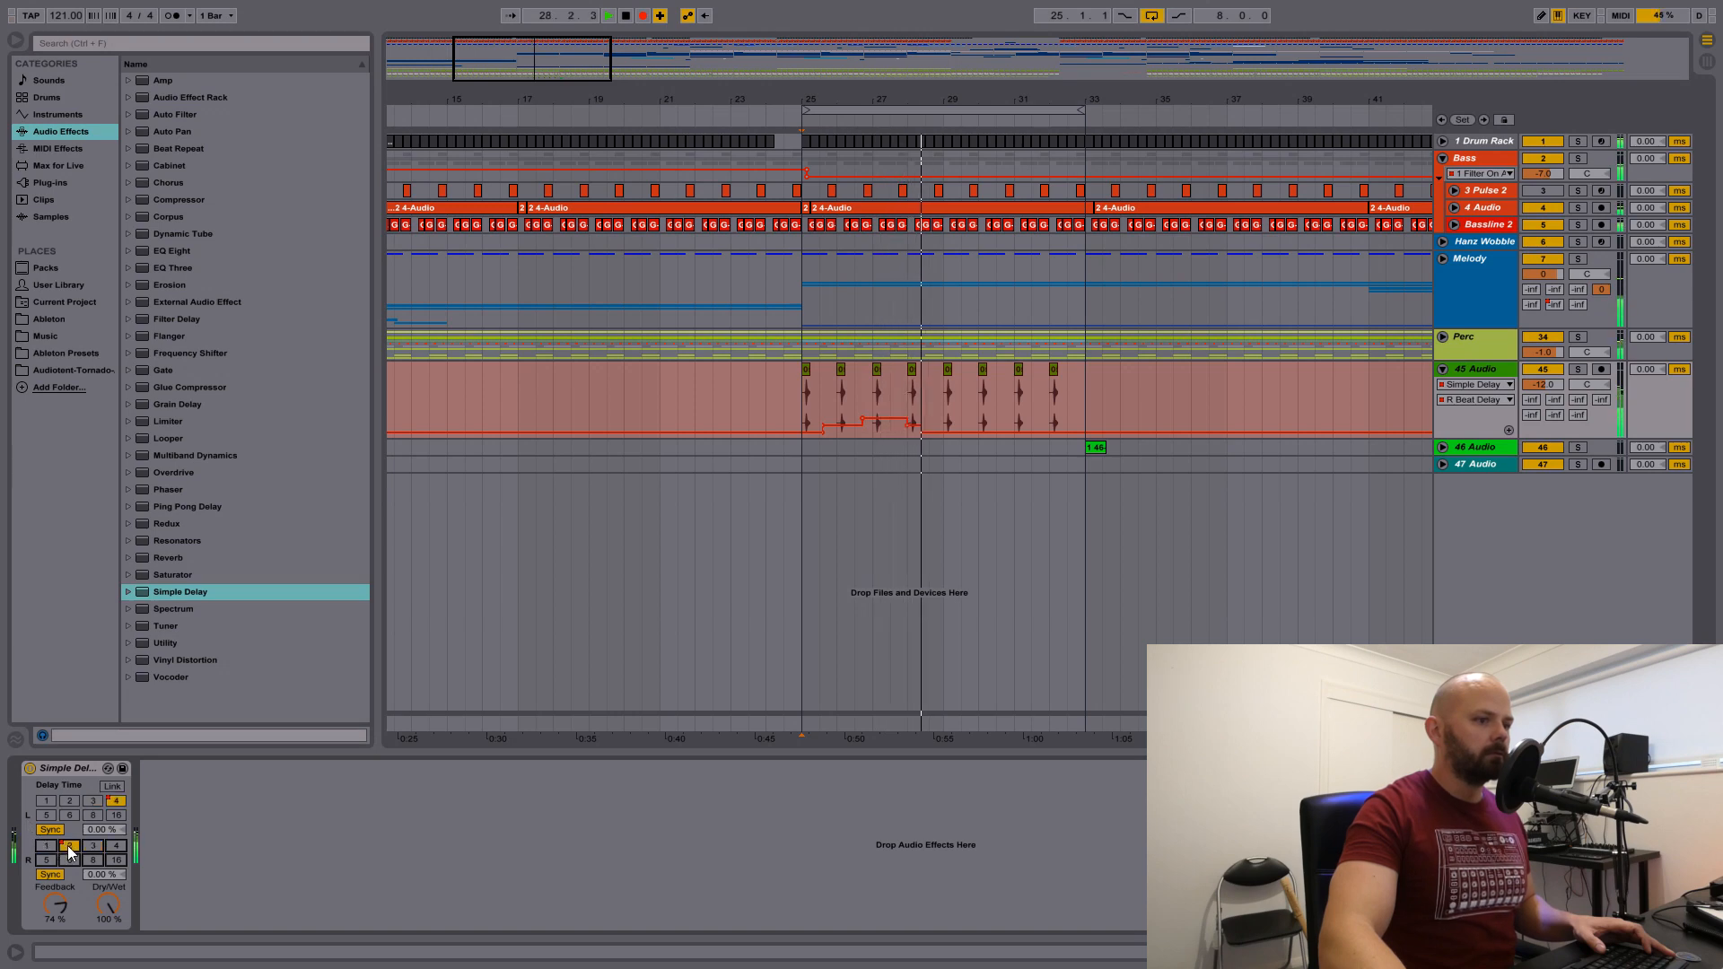
left_click(116, 847)
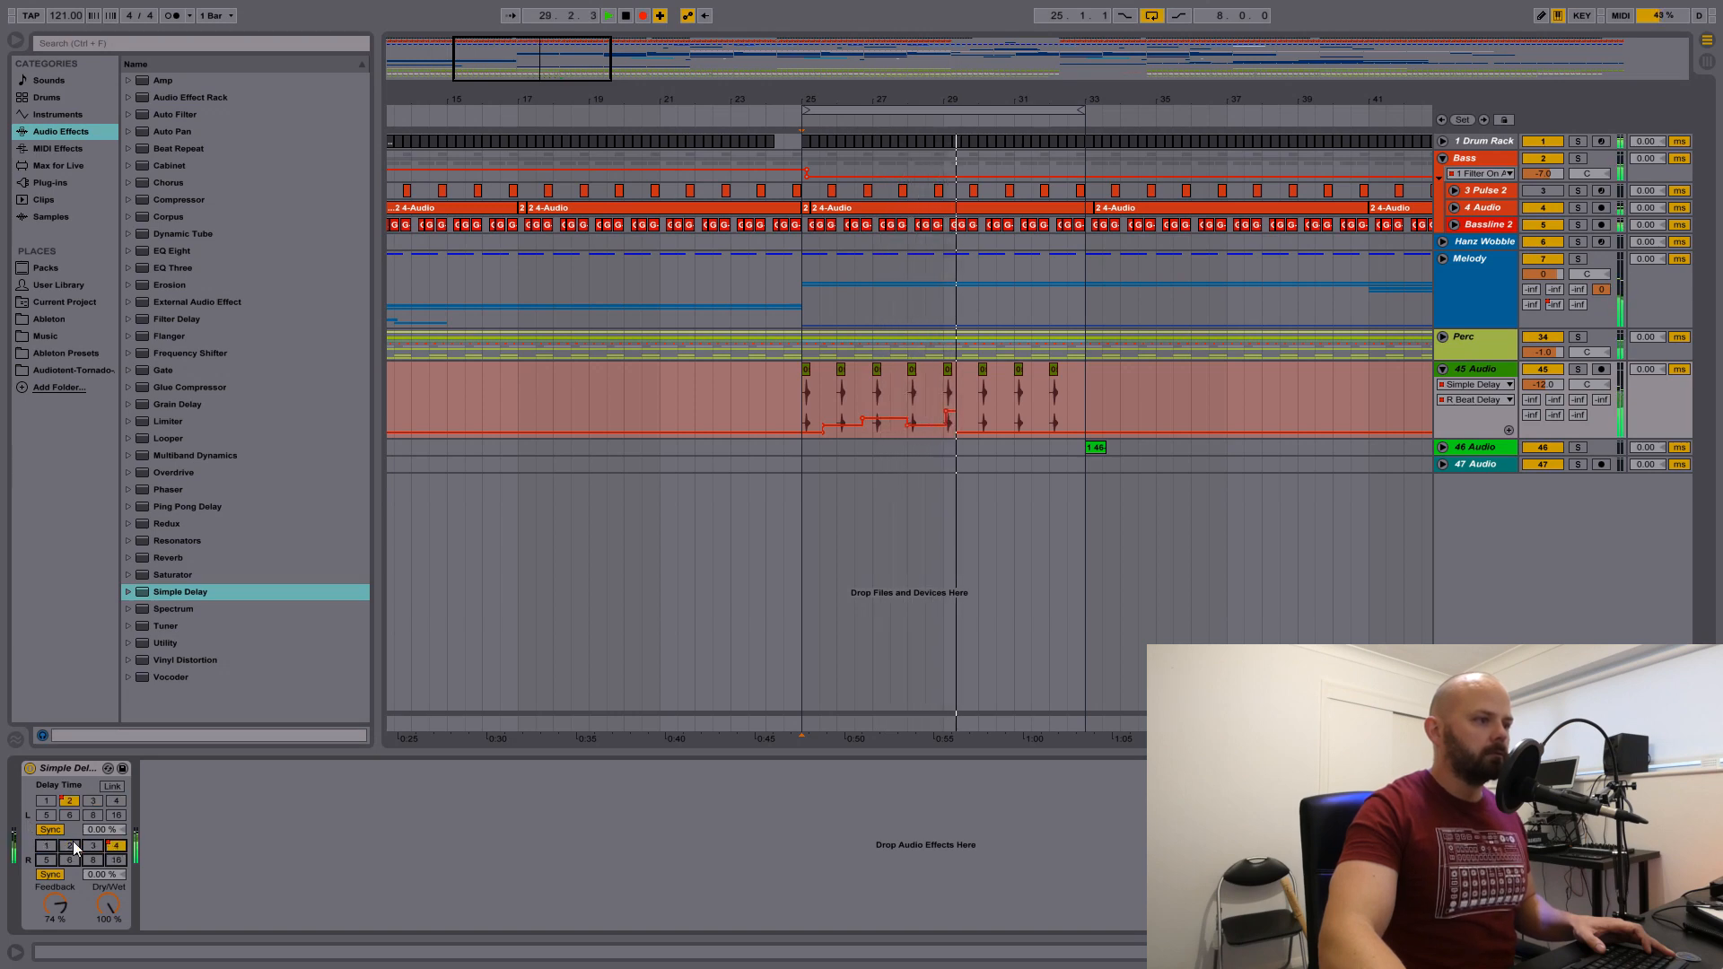
left_click(47, 845)
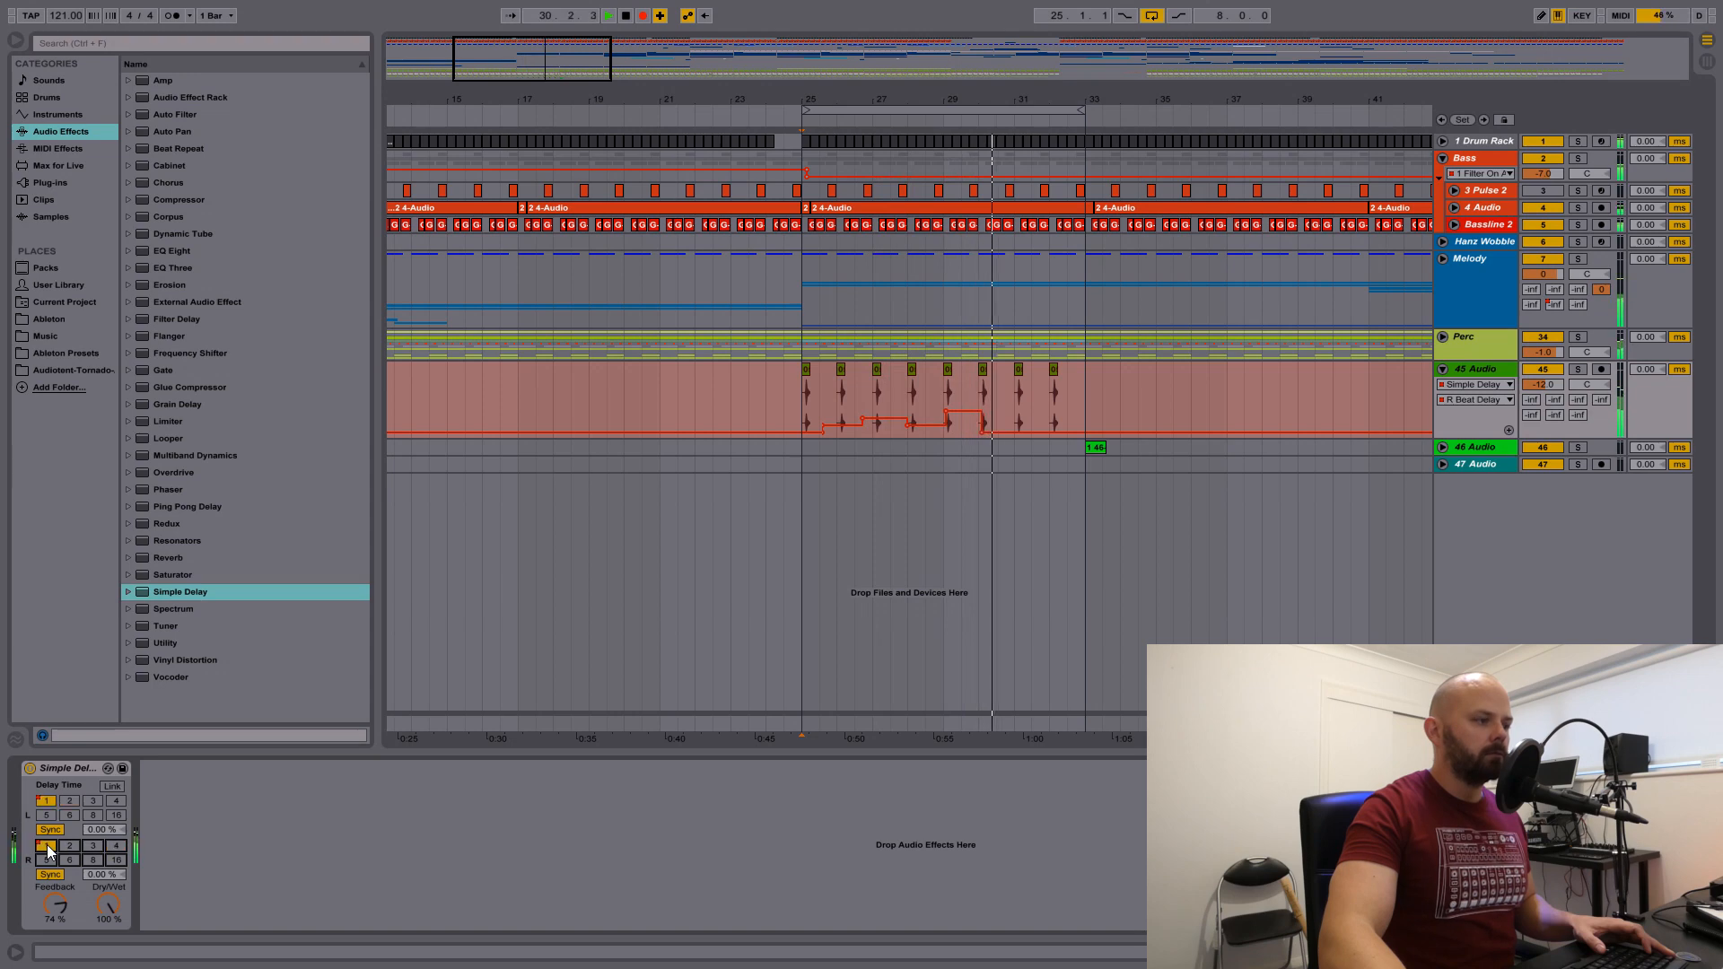
left_click(70, 847)
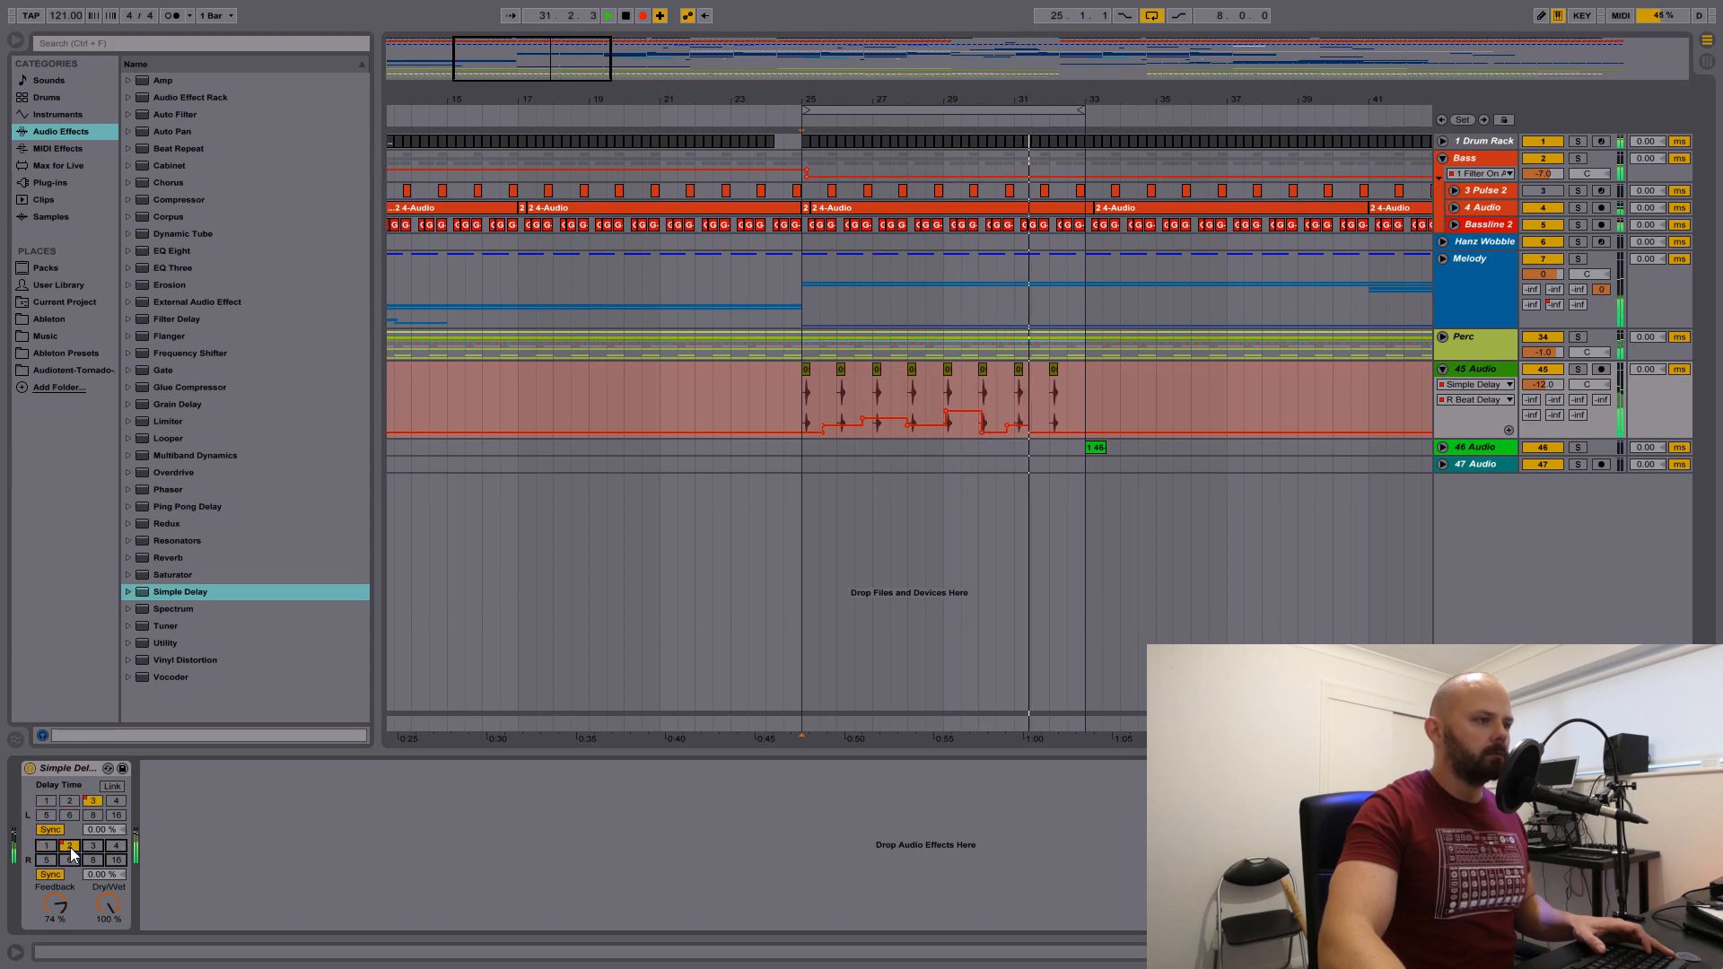
left_click(627, 16)
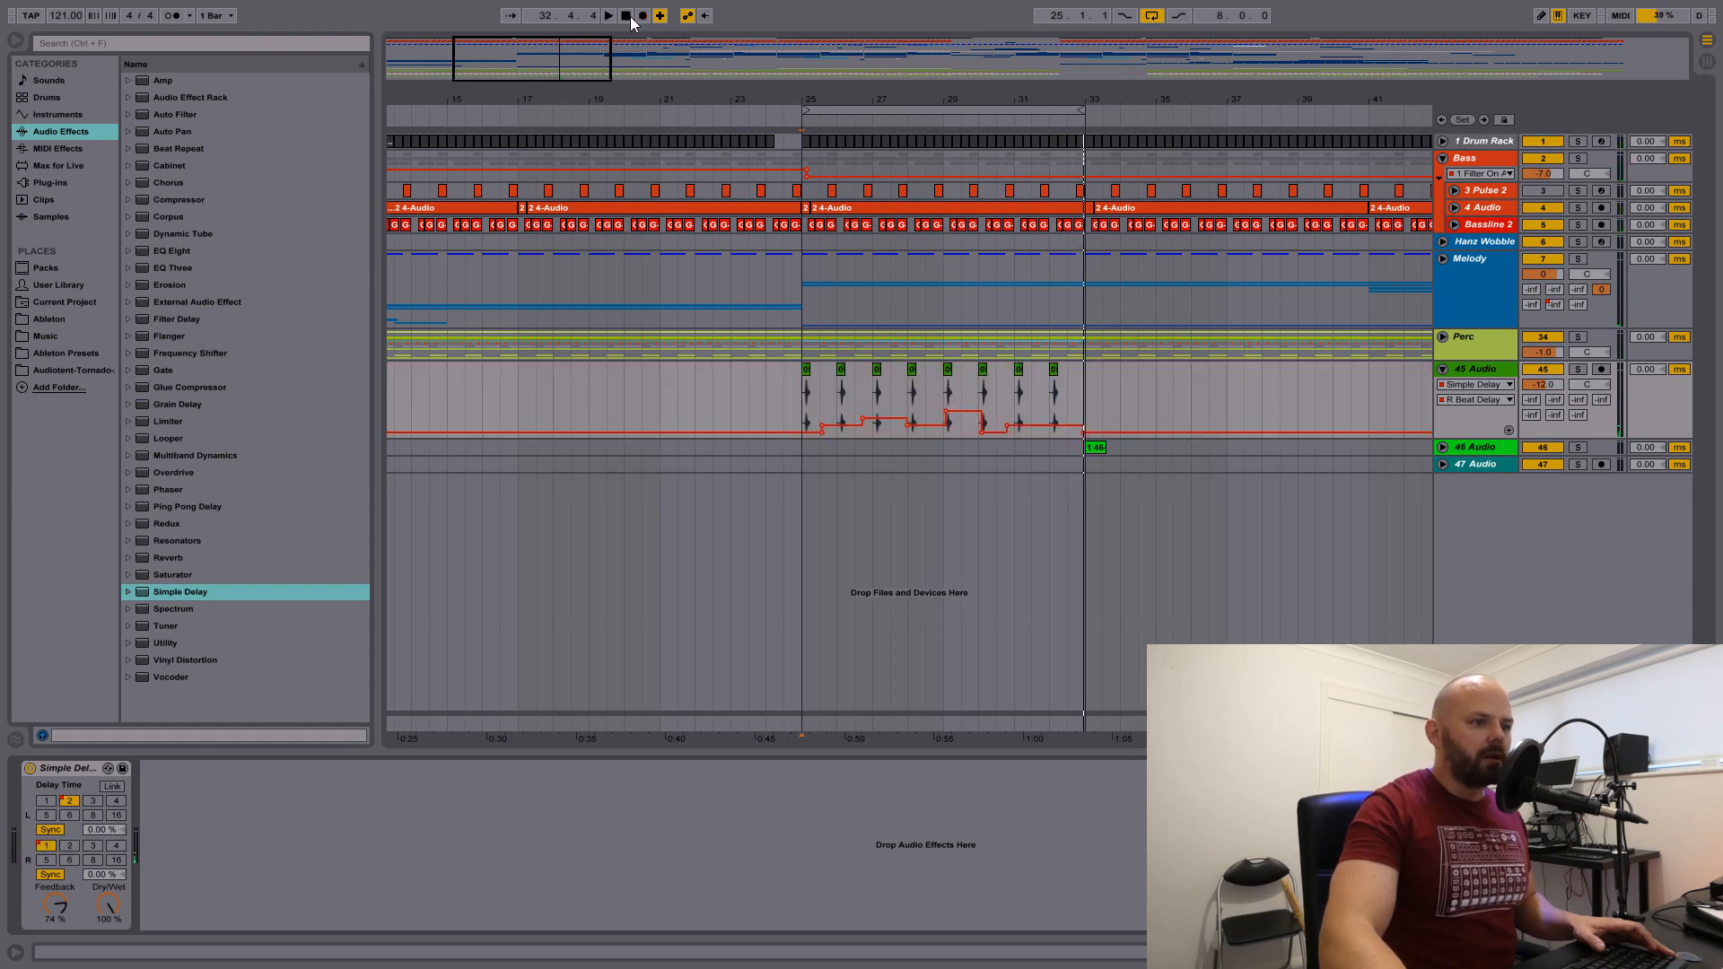
- Add EQ Eight after the delay, raise its band 1 cutoff, then enable band 8 and lower its frequency
left_click_drag(157, 251, 254, 723)
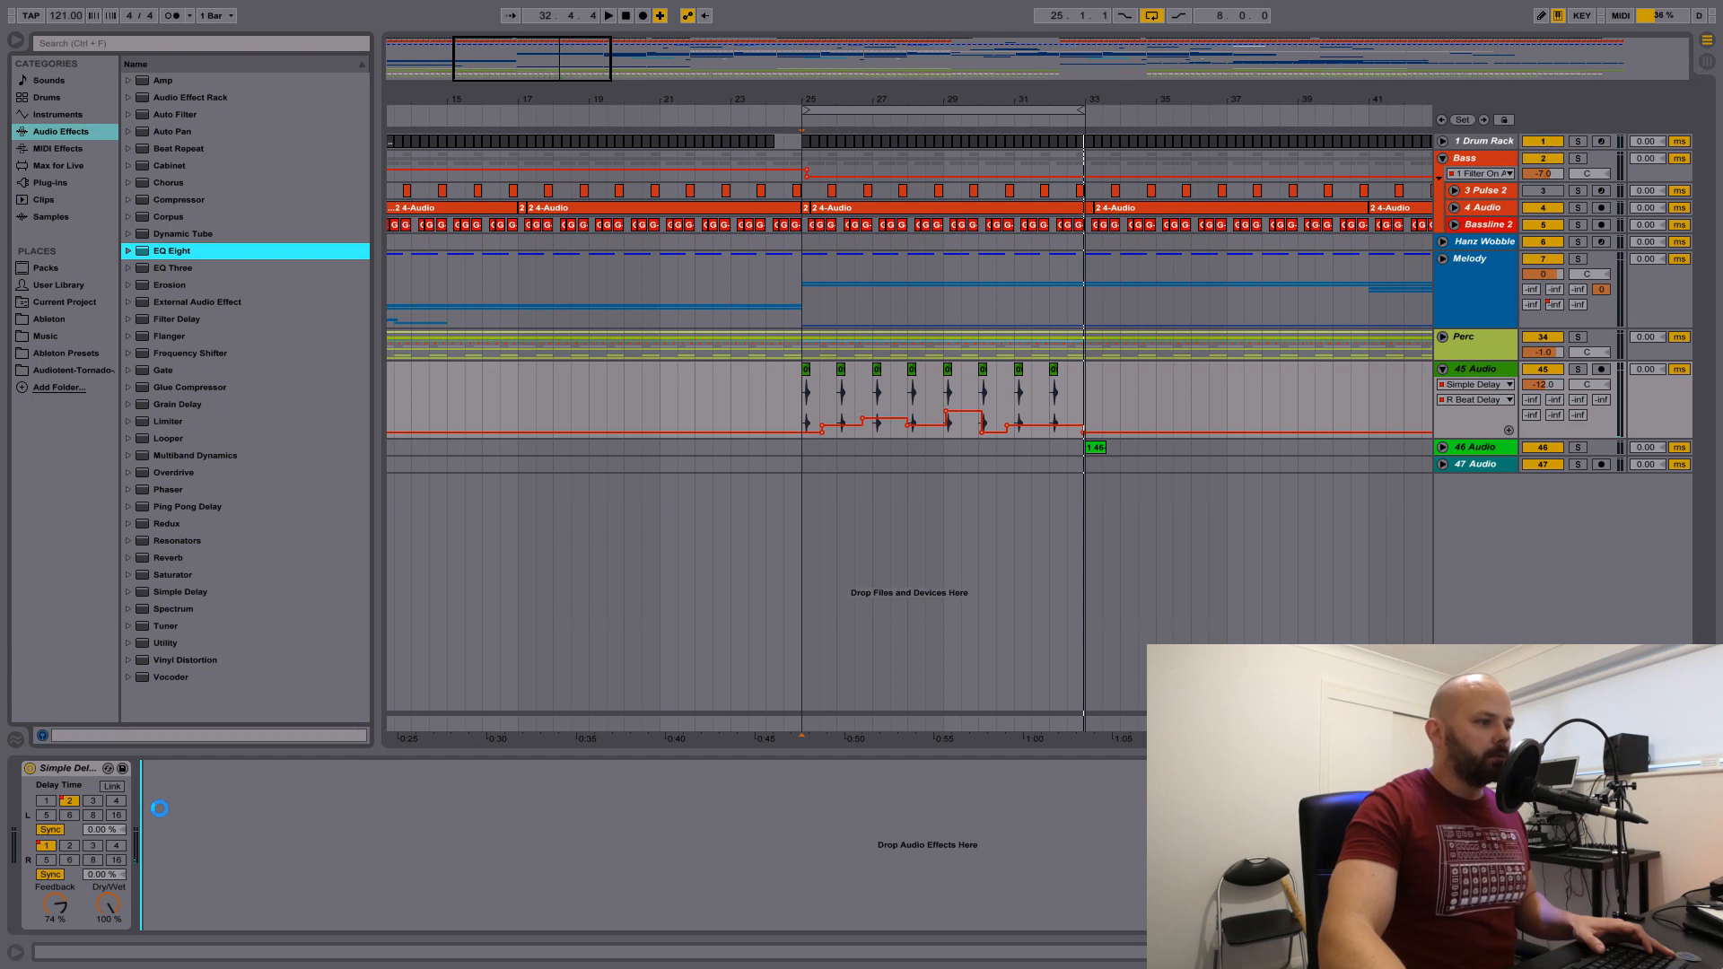
left_click_drag(164, 807, 164, 783)
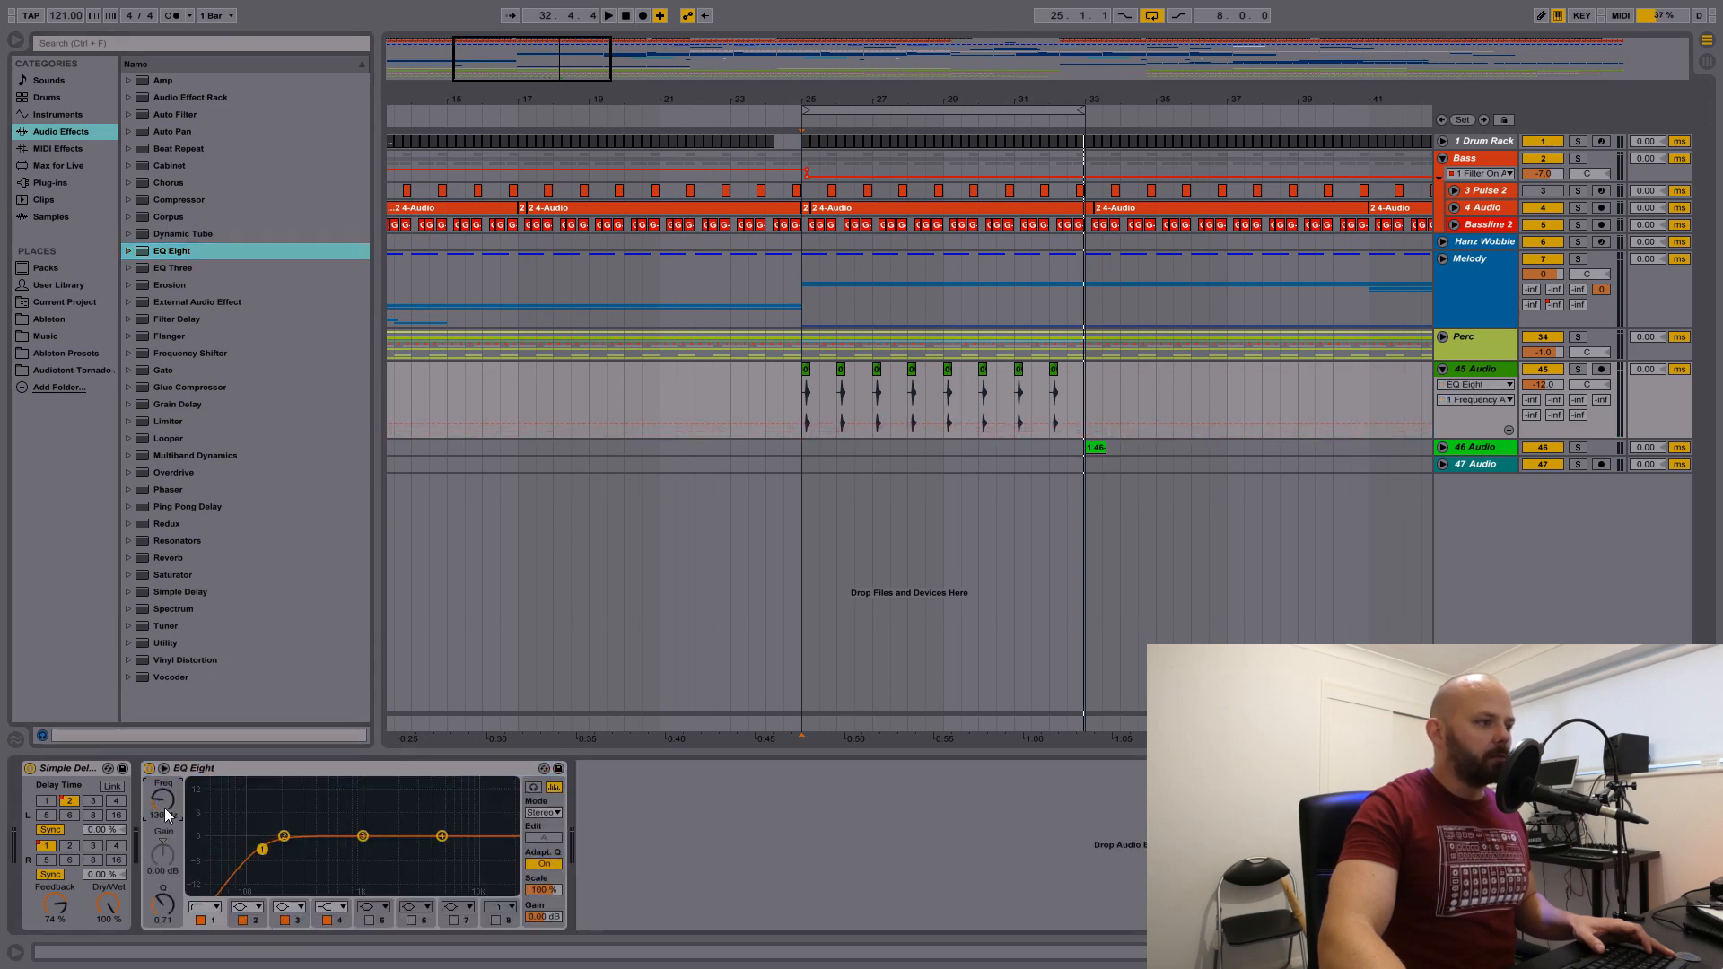
left_click(495, 920)
left_click_drag(164, 807, 164, 834)
- Play the section while lowering the delay's dry/wet, reducing EQ Eight's band 8 frequency and raising the track's first send
key("space")
left_click_drag(105, 910, 105, 938)
left_click_drag(443, 850, 433, 851)
left_click_drag(1533, 400, 1533, 341)
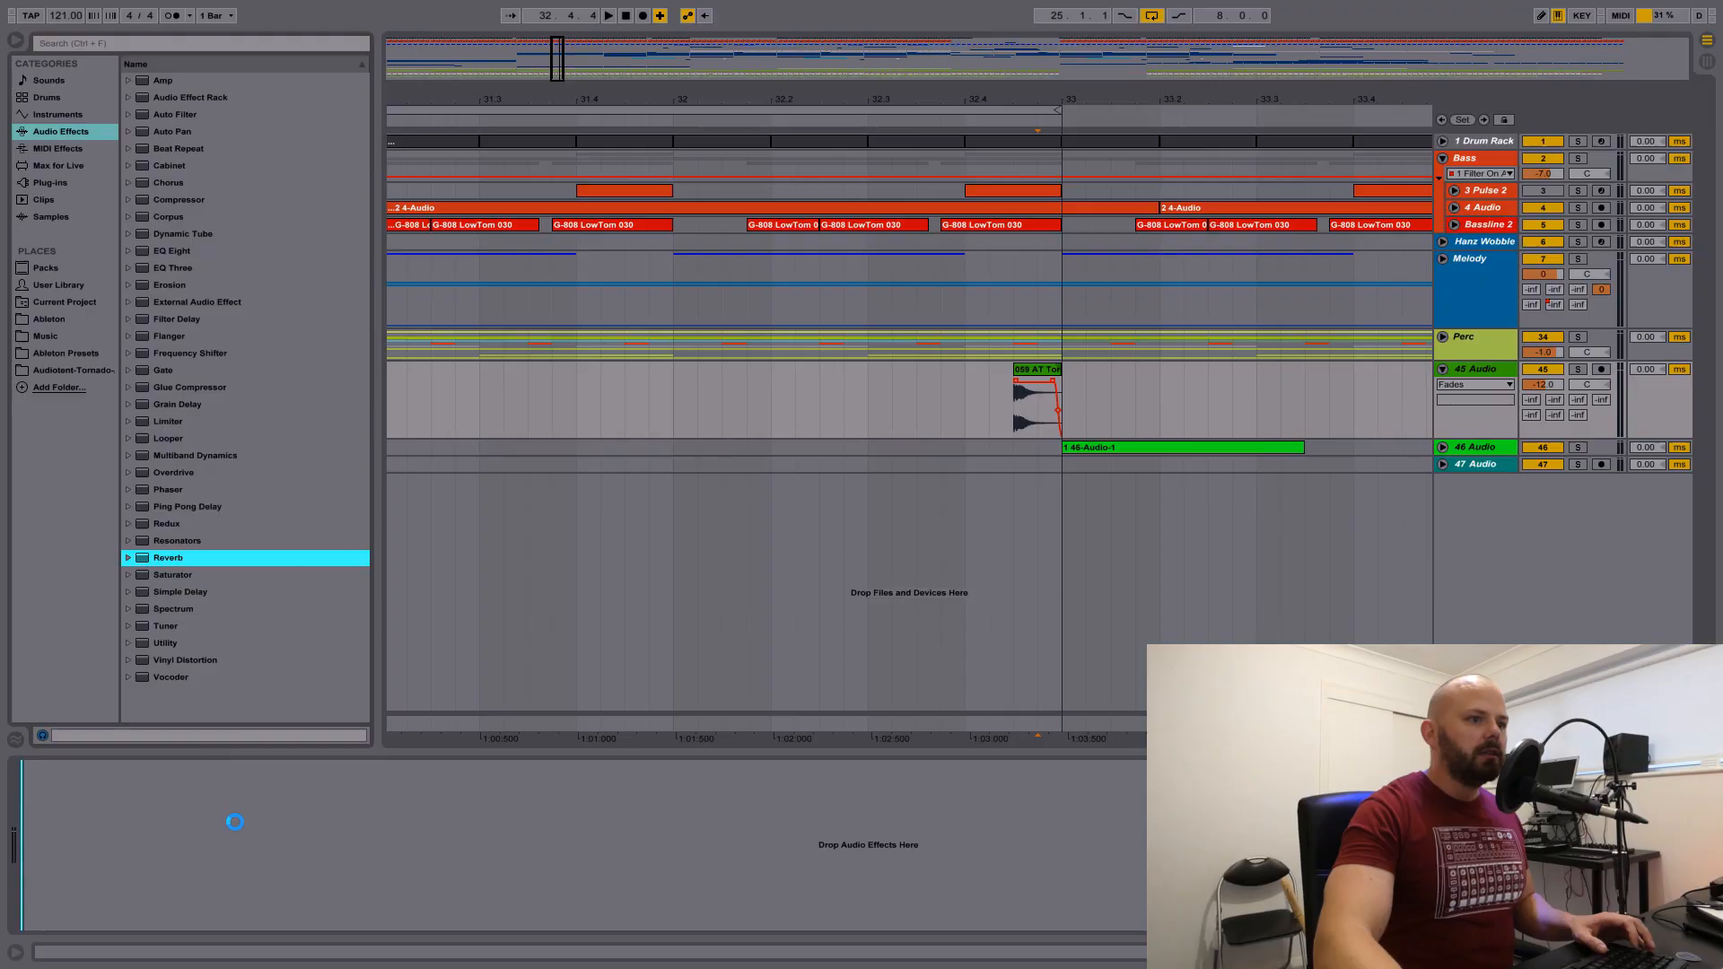
- Mute the two audio tracks below and set the Reverb to Hi Cut off, 71% dry/wet, 12.9 s decay and 2.2 dB diffuse level
left_click(1541, 464)
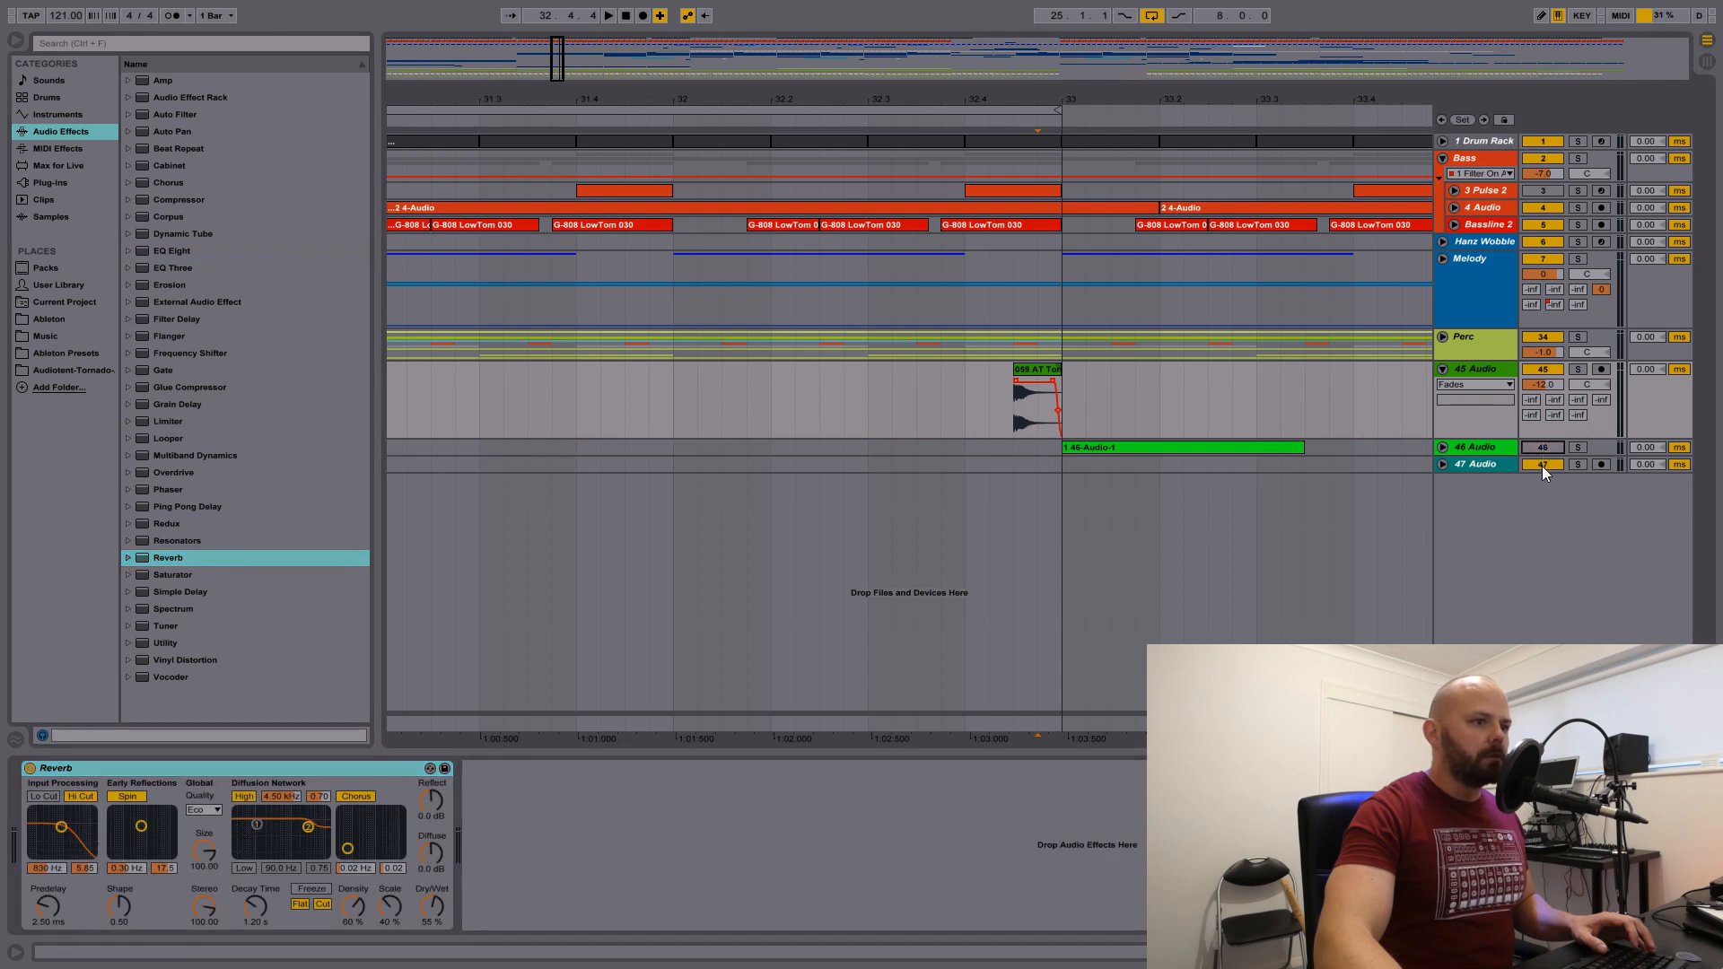
left_click(75, 795)
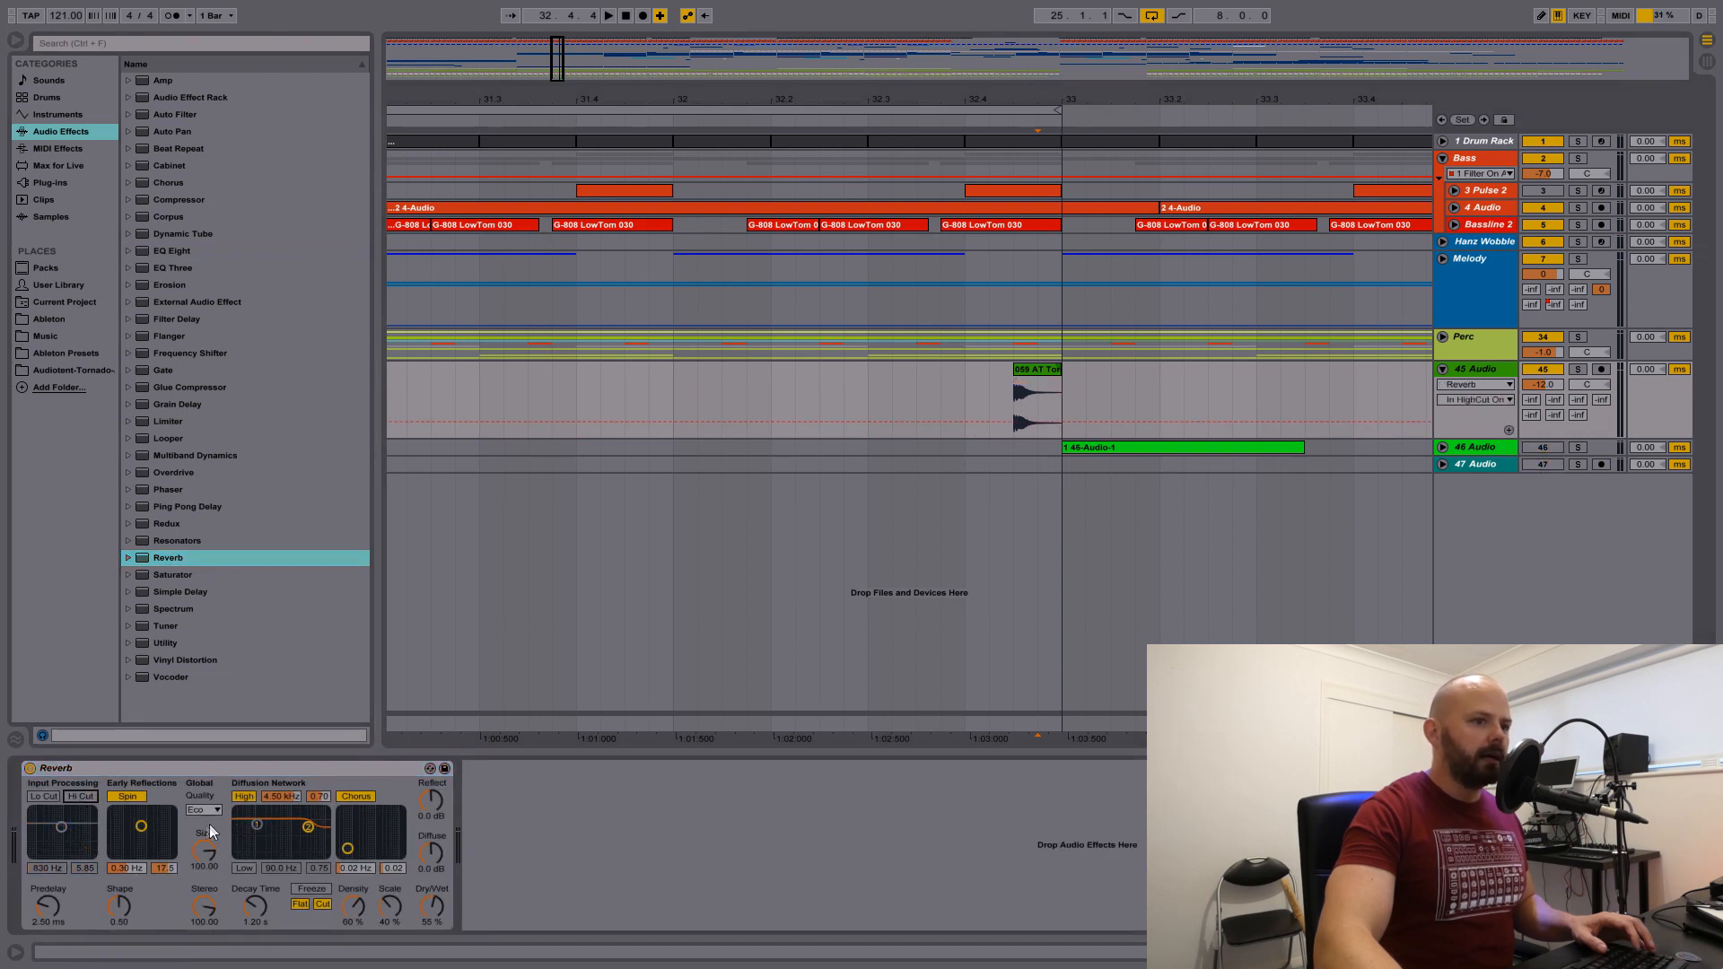
left_click_drag(441, 898, 441, 868)
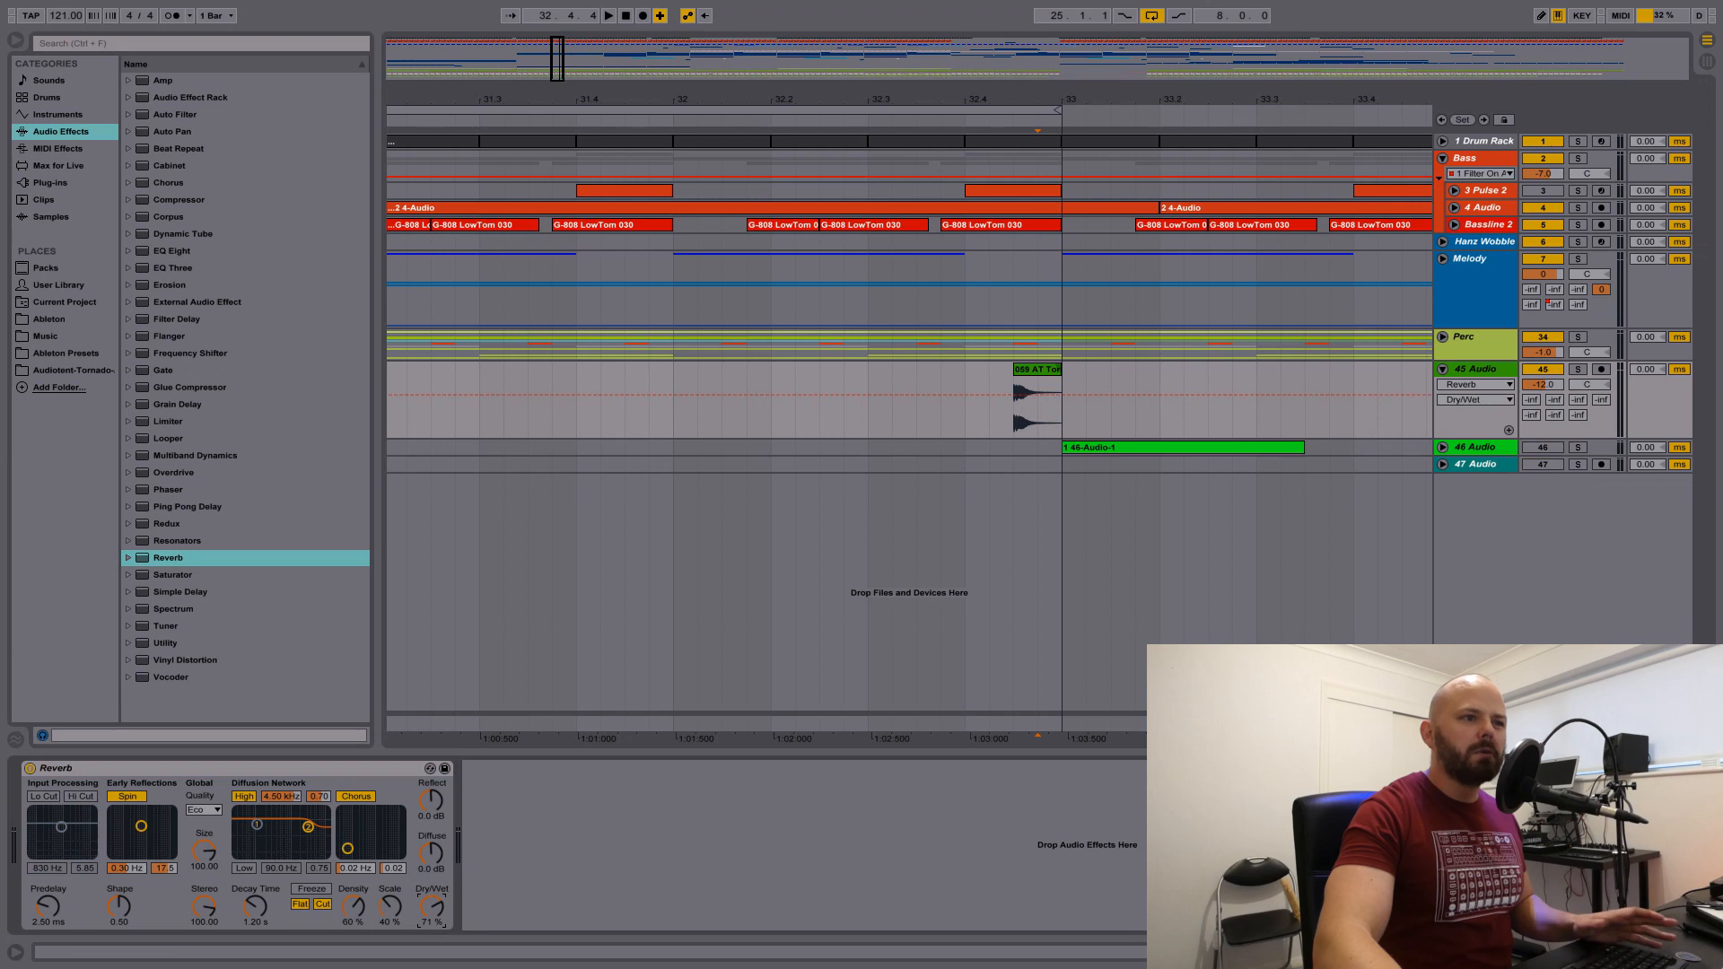
left_click_drag(259, 910, 259, 859)
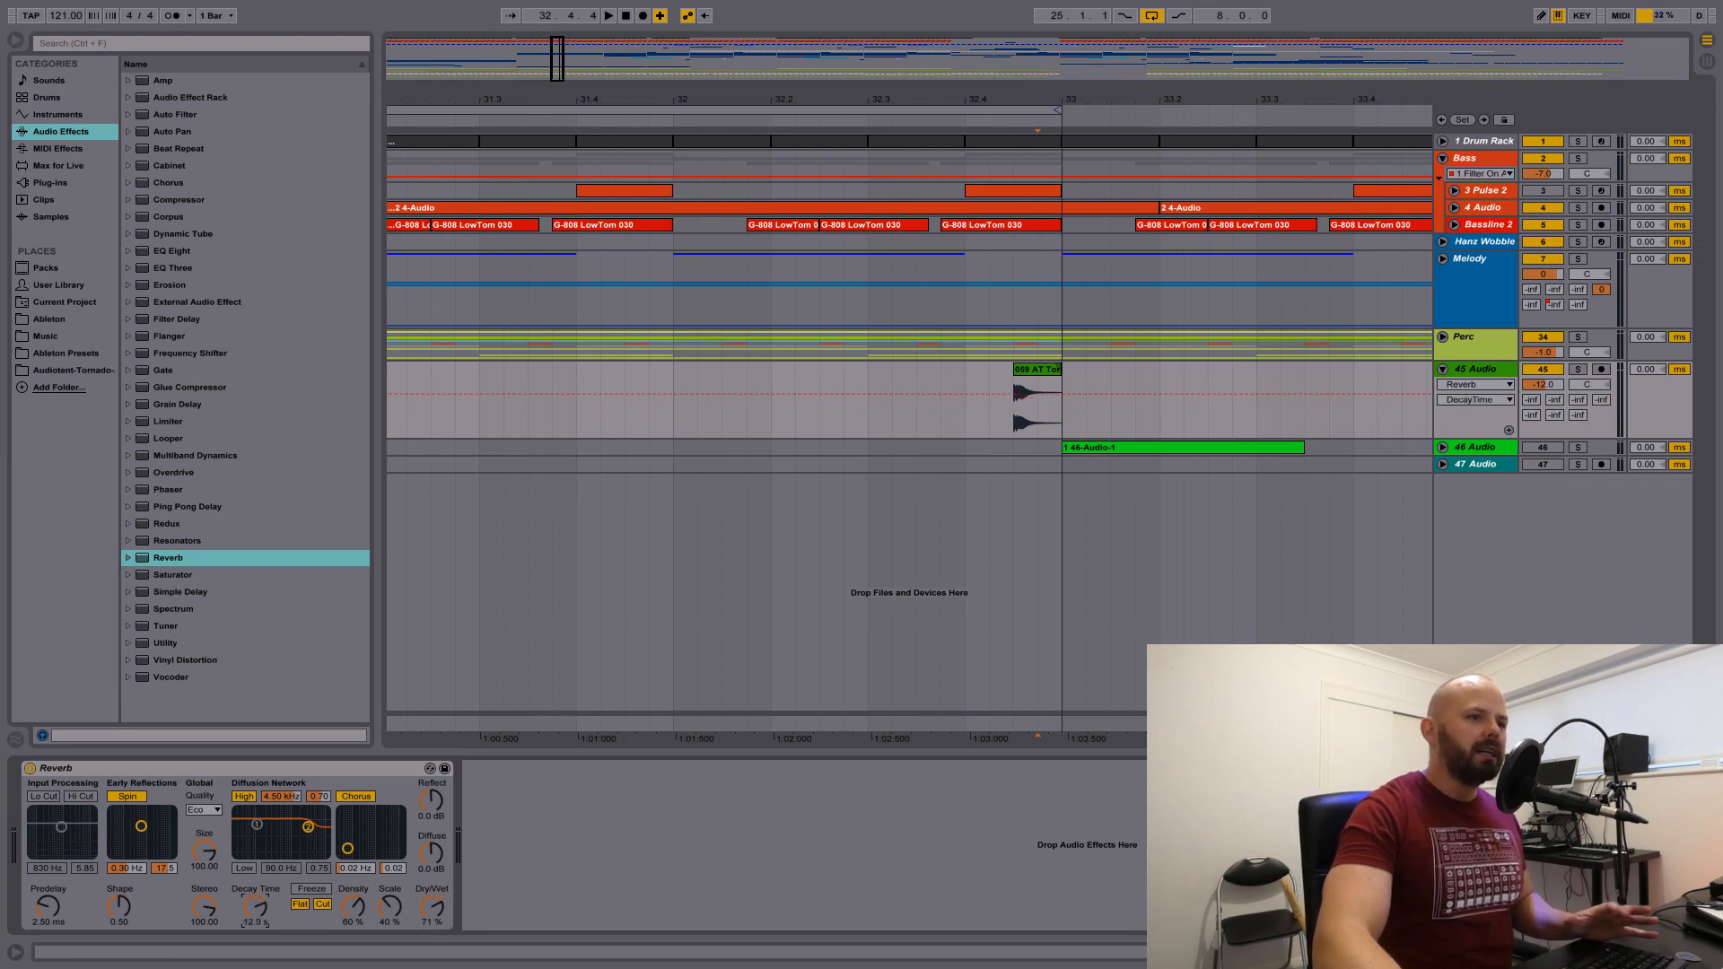
left_click_drag(433, 855, 432, 848)
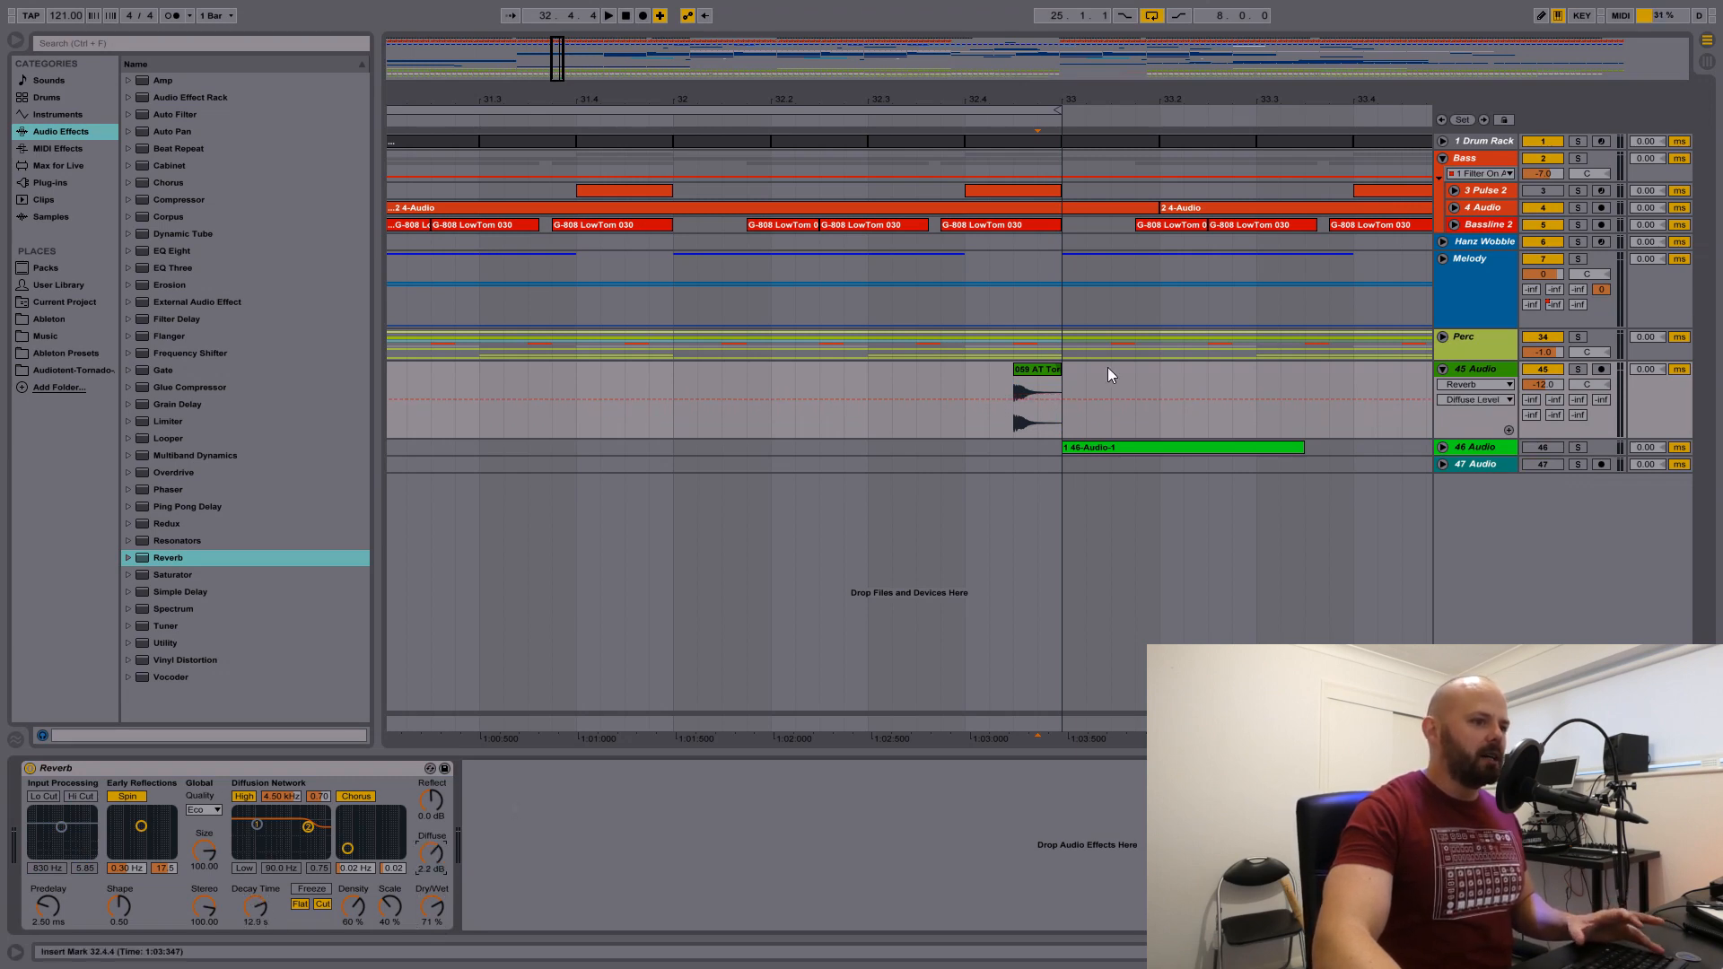
- Turn off looping and play the reverberated hit from bar 32
left_click_drag(1178, 106, 805, 75)
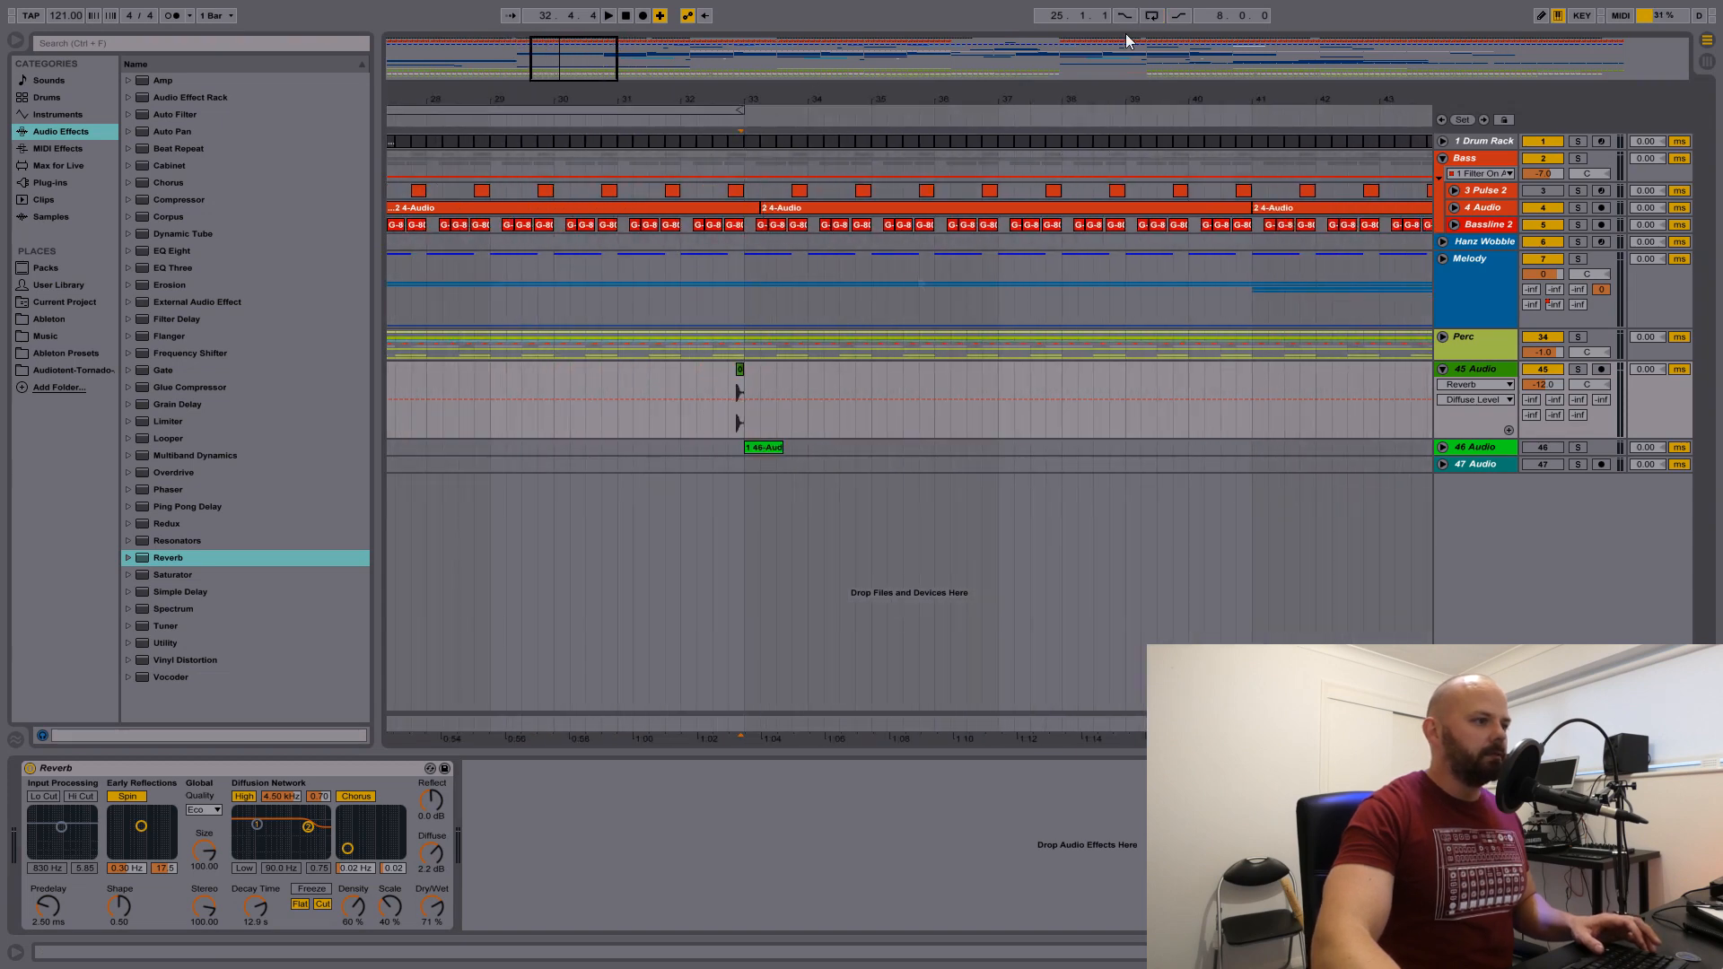
left_click(682, 417)
key("space")
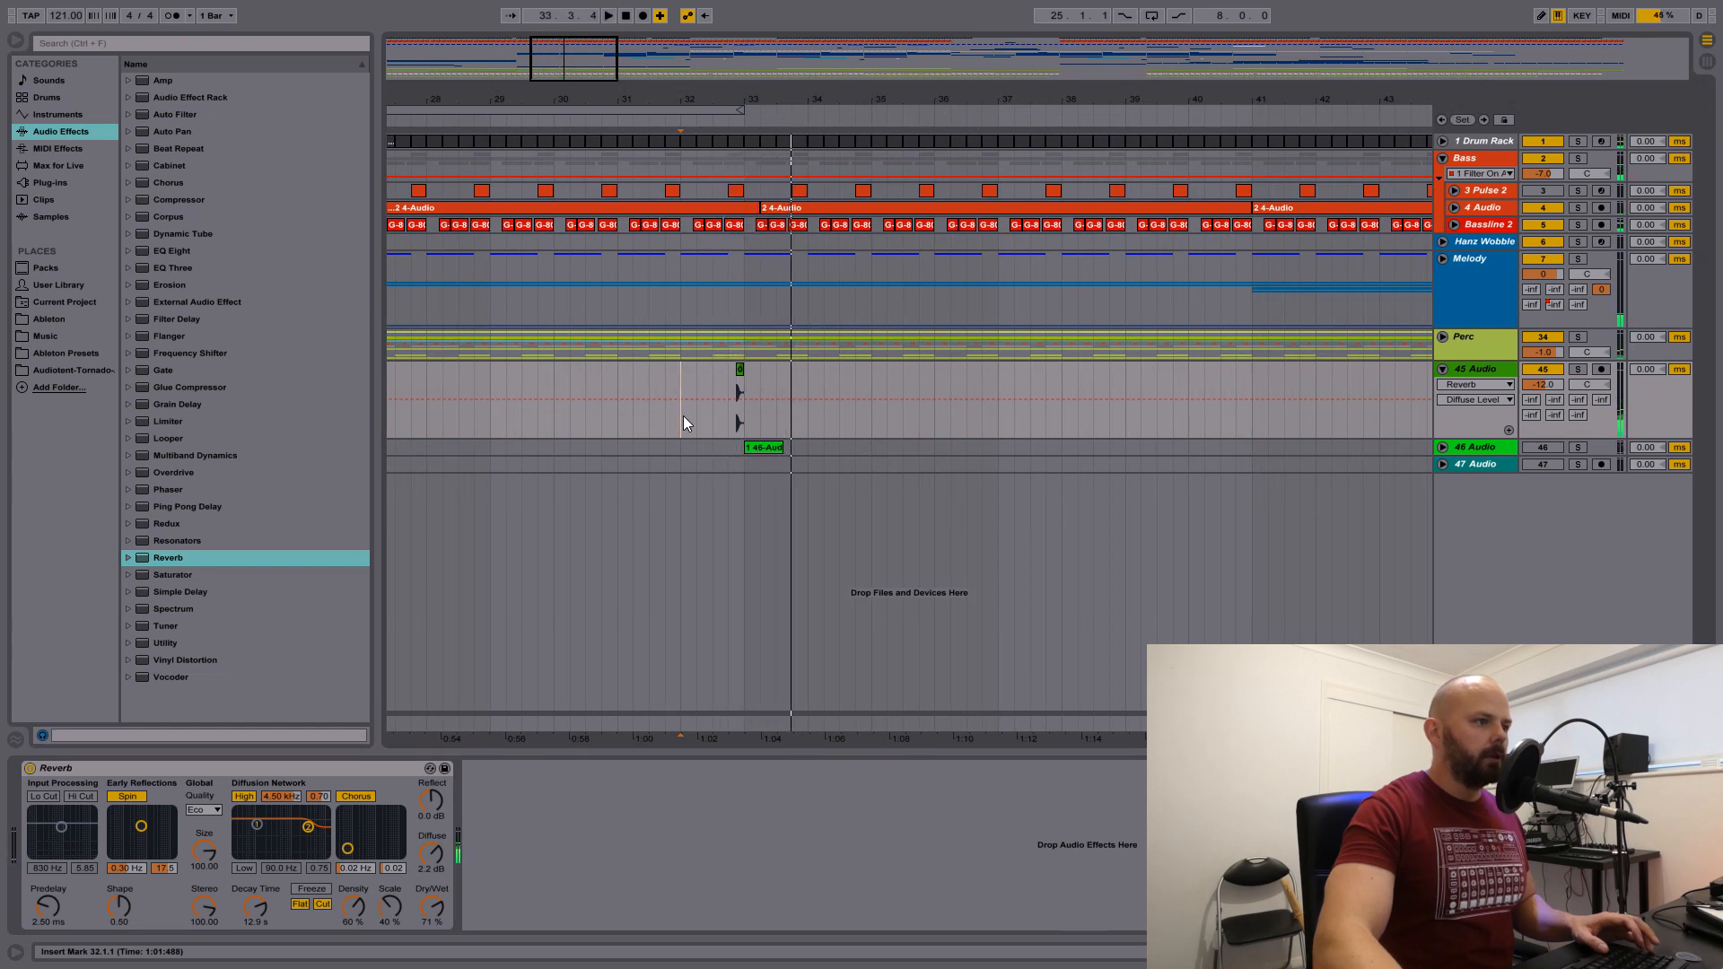
- Add EQ Eight after the Reverb, raise its band 1 cutoff, and enable band 8 with its frequency at 18.0 kHz
left_click_drag(143, 256, 679, 869)
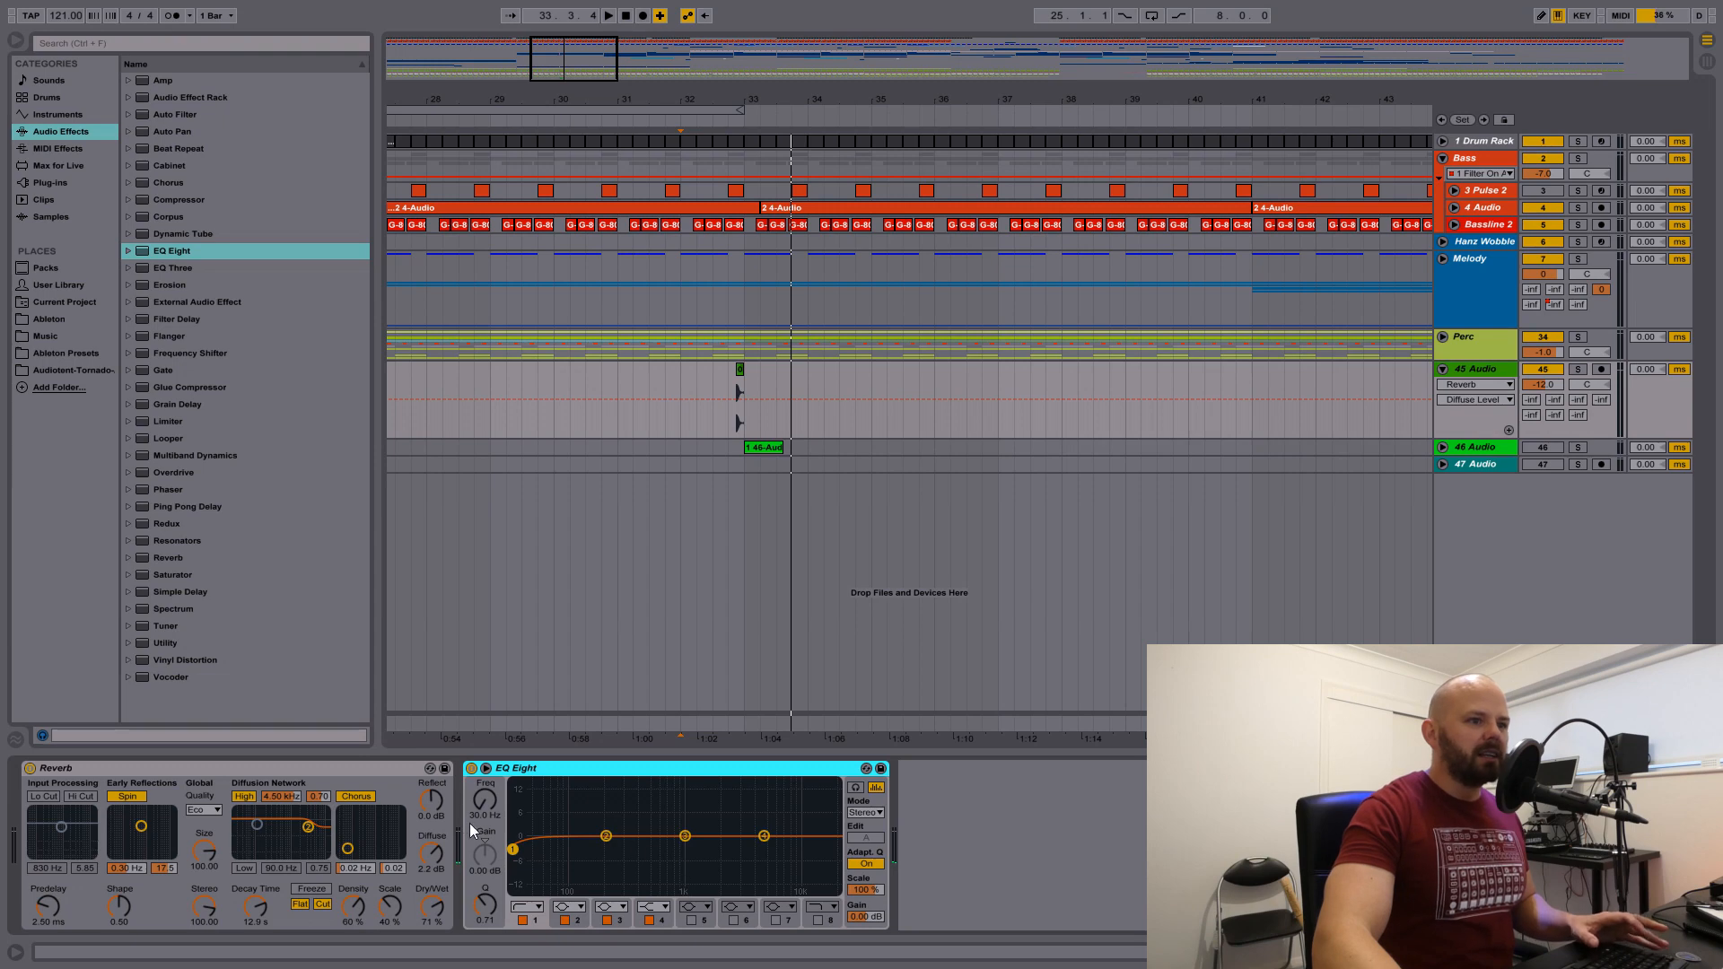
left_click_drag(513, 849, 613, 848)
left_click(819, 920)
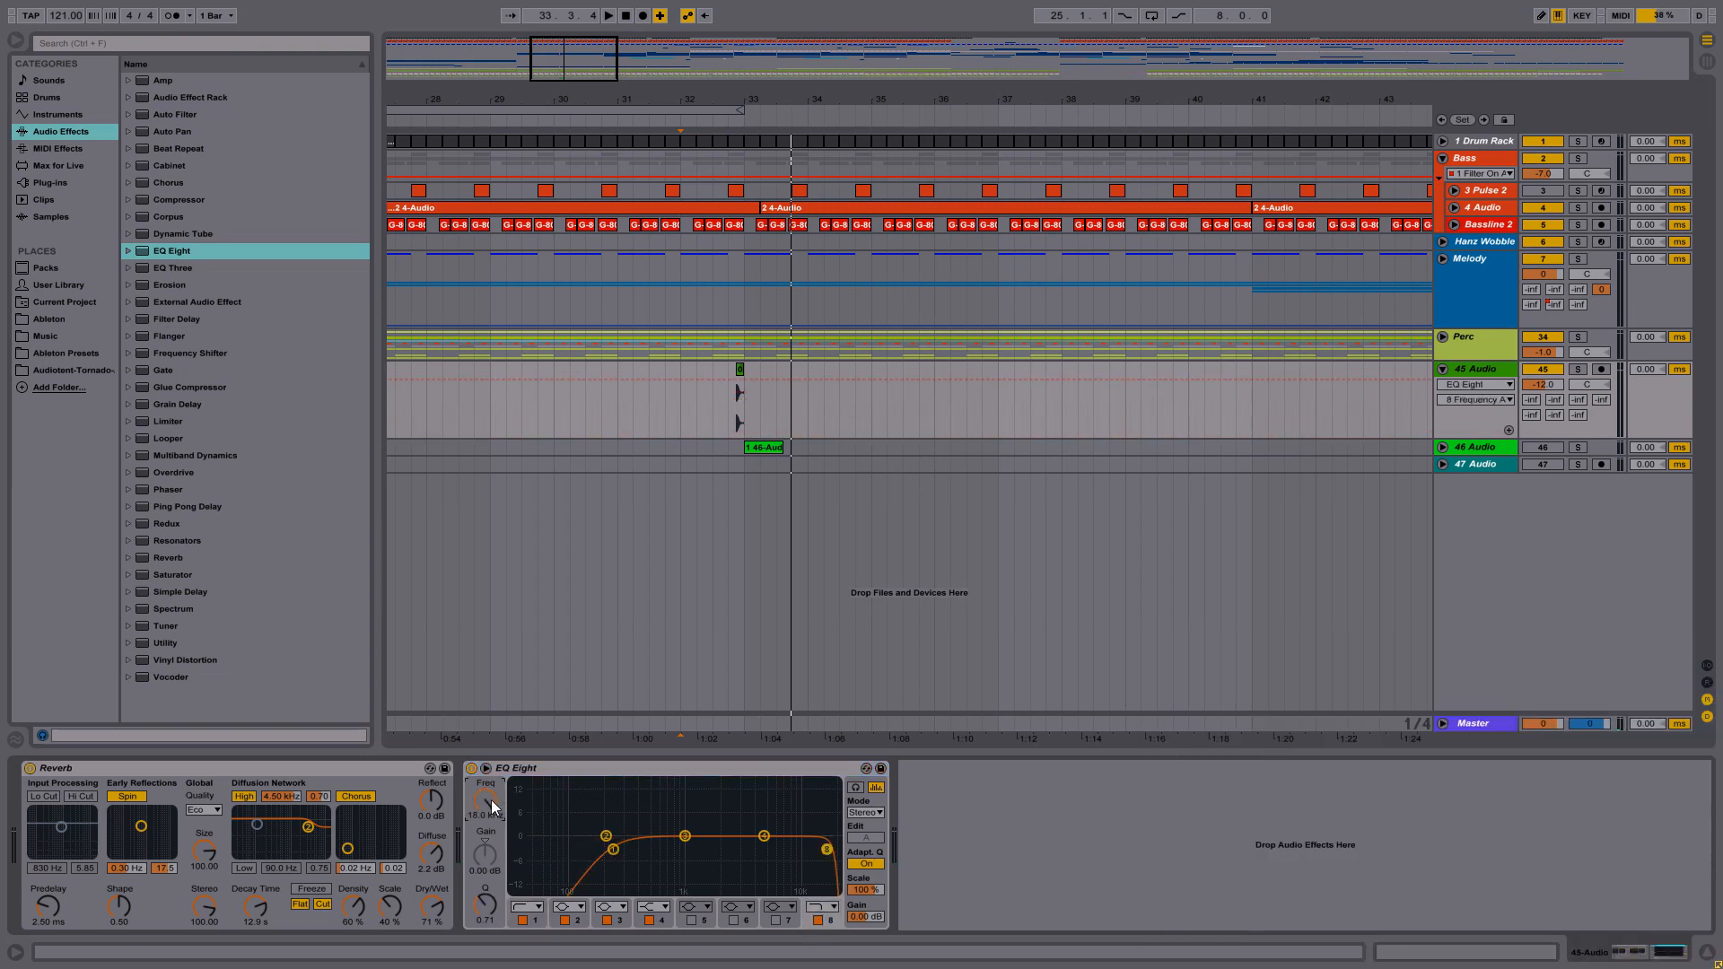
left_click_drag(770, 101, 708, 308)
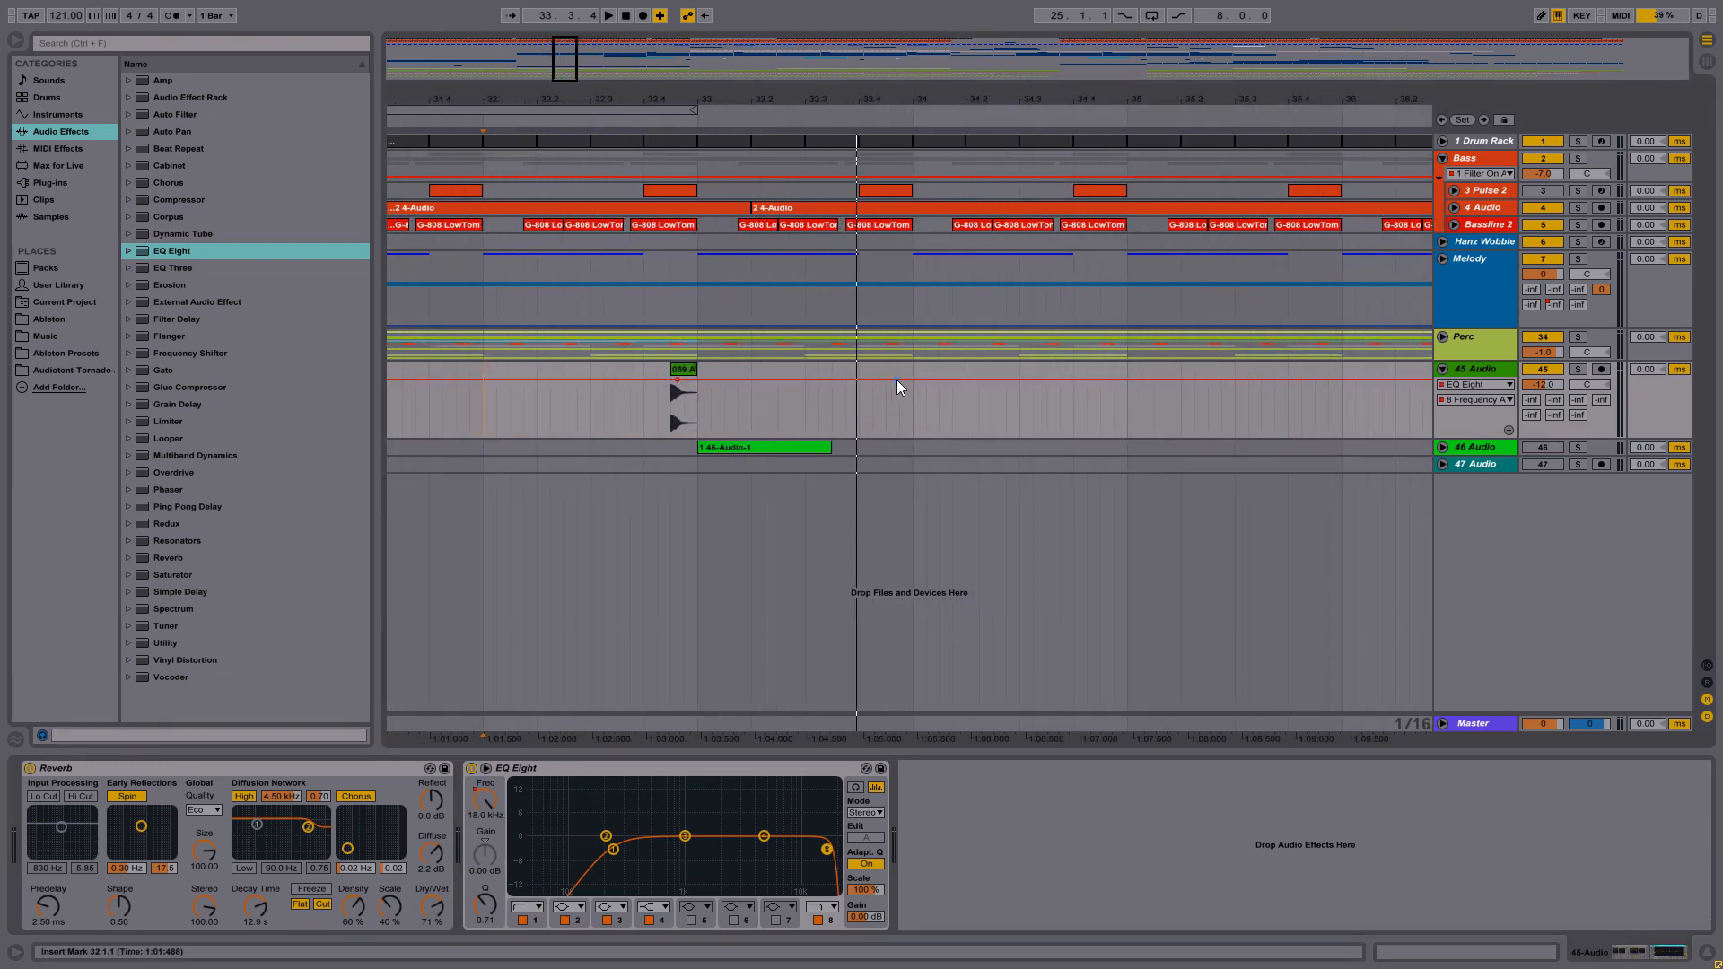
- Automate EQ Eight's band 8 frequency on 45 Audio to fall gradually from the hit to just before bar 34, and audition the sweep
left_click_drag(896, 379, 791, 404)
key("space")
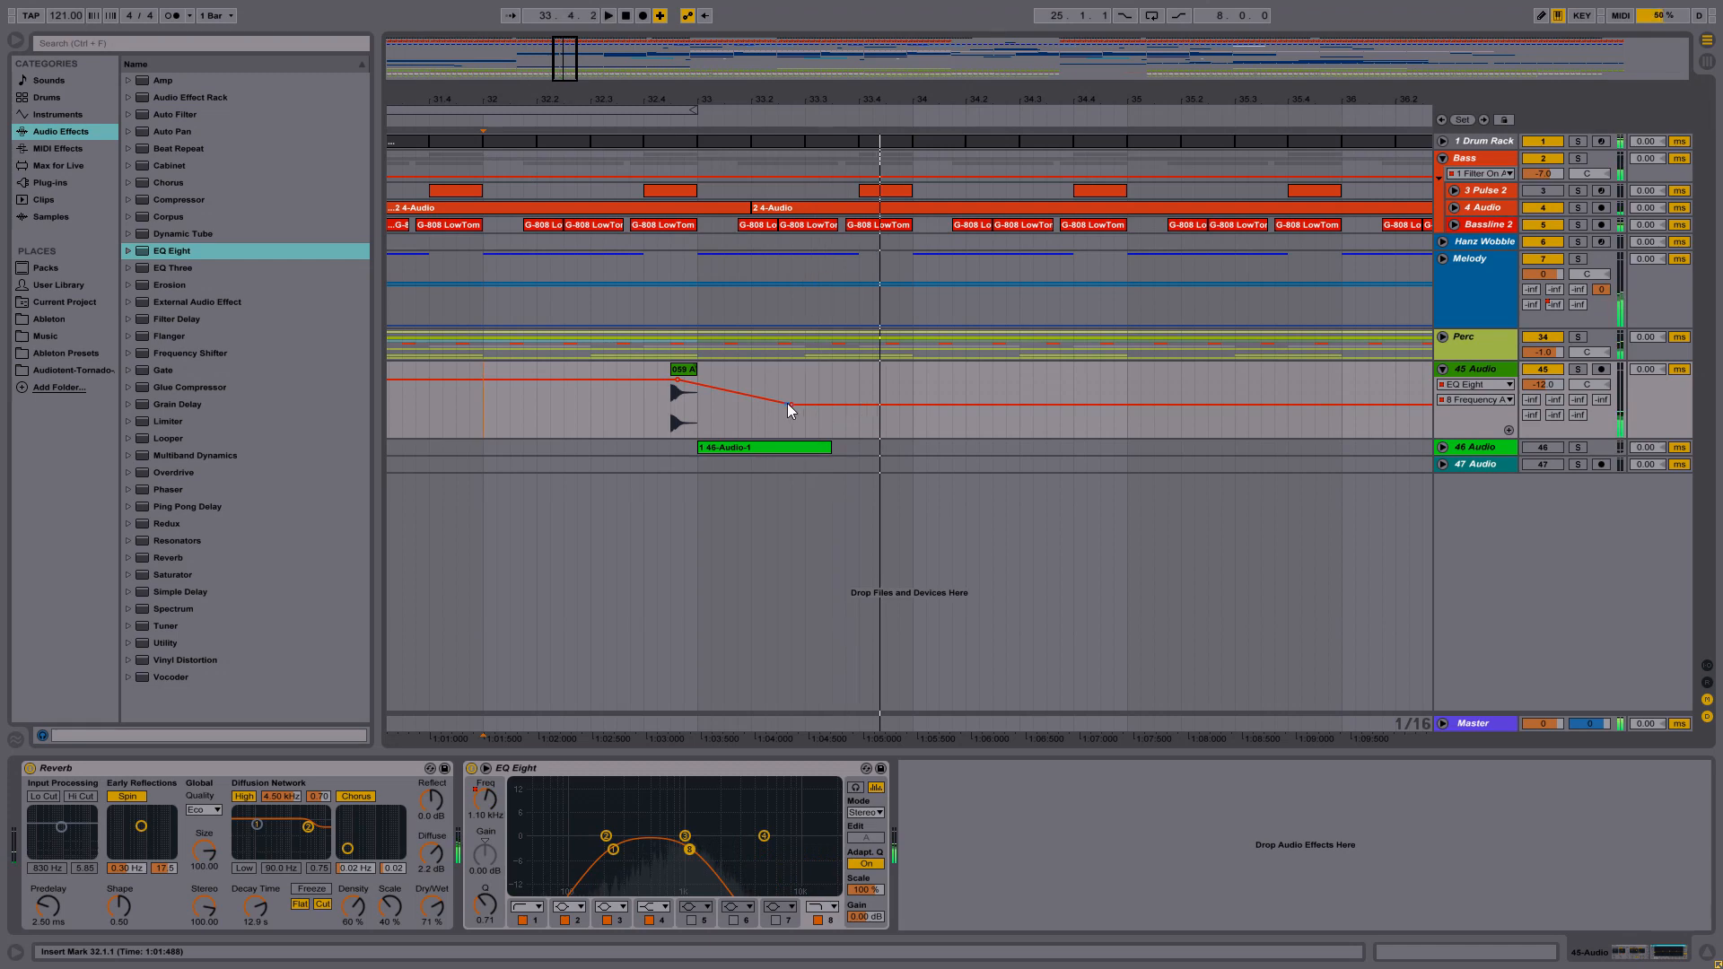
left_click_drag(790, 405, 892, 393)
key("space")
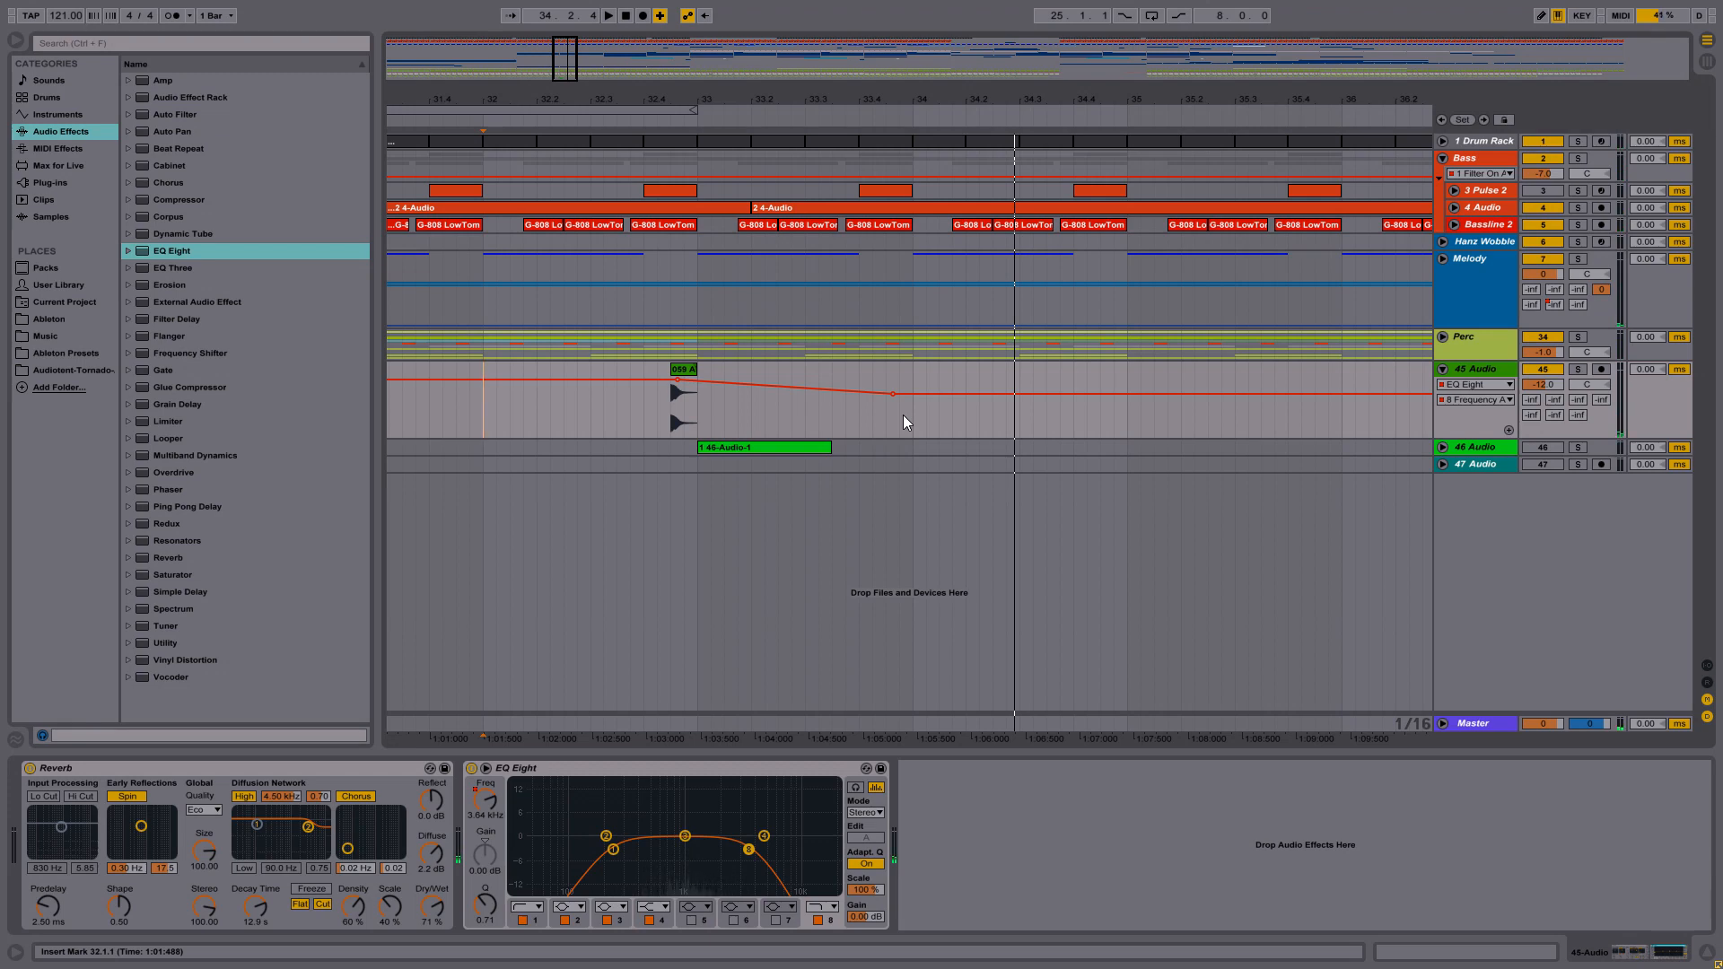
- Set the Reverb's decay time to 16.9 s and dry/wet to 74%, and play the hit from bar 32
left_click_drag(265, 912, 264, 893)
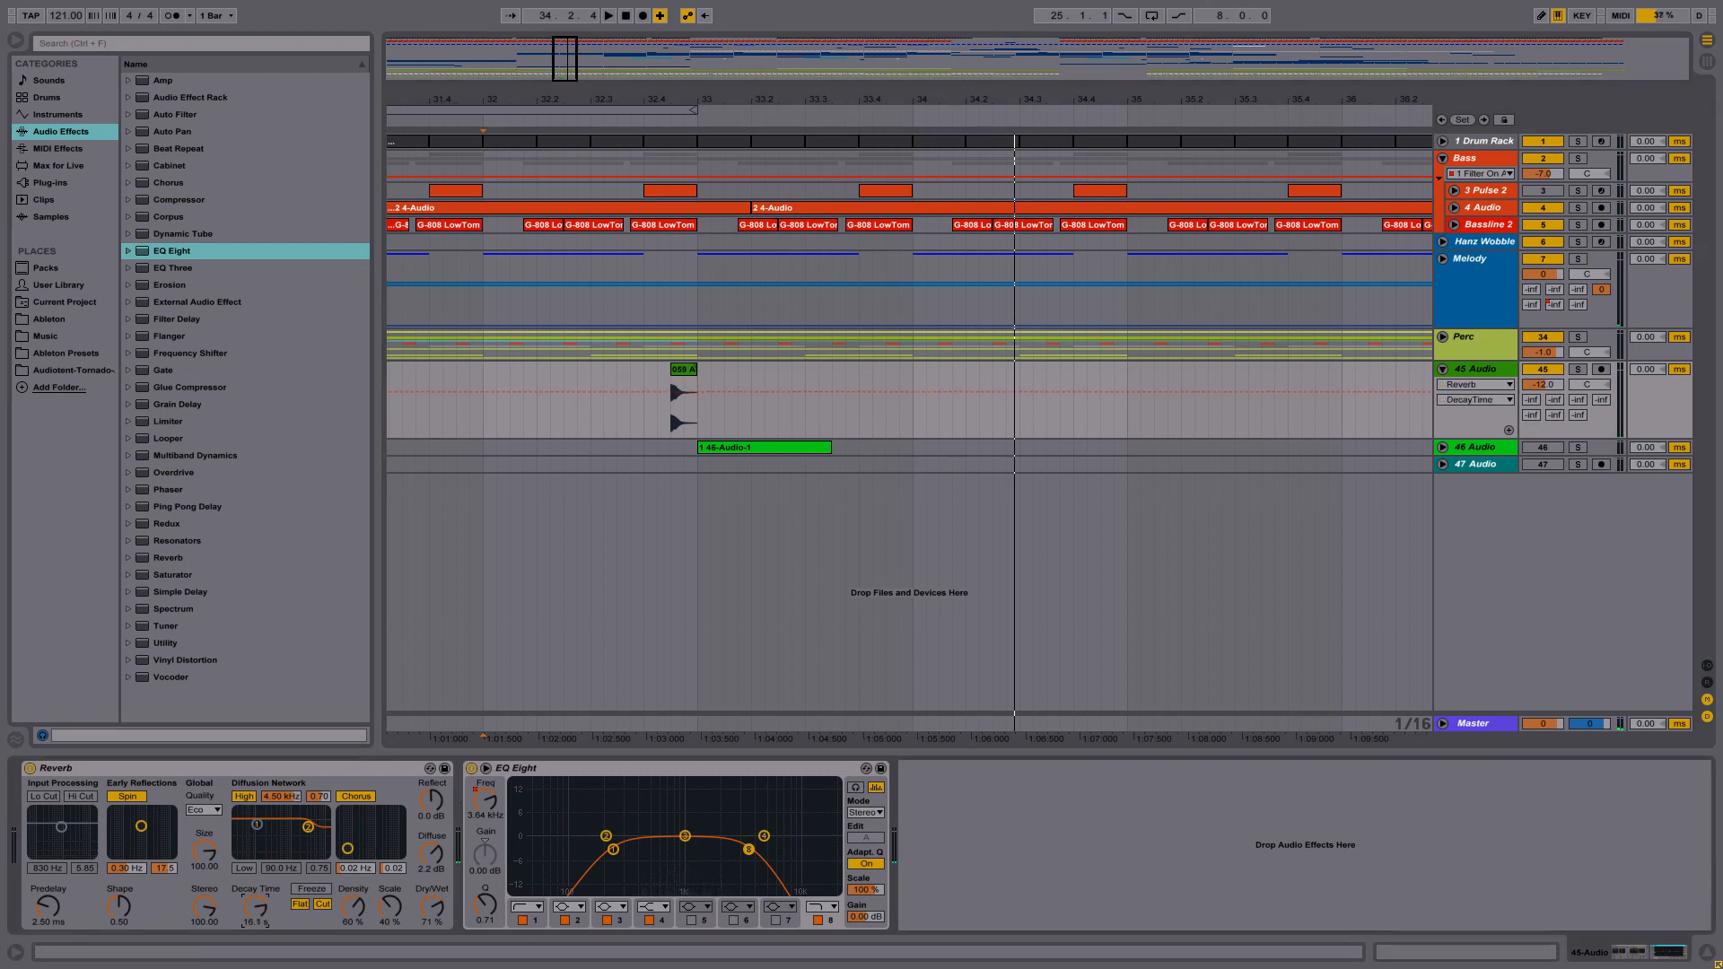
left_click_drag(431, 906, 432, 903)
left_click(478, 412)
key("space")
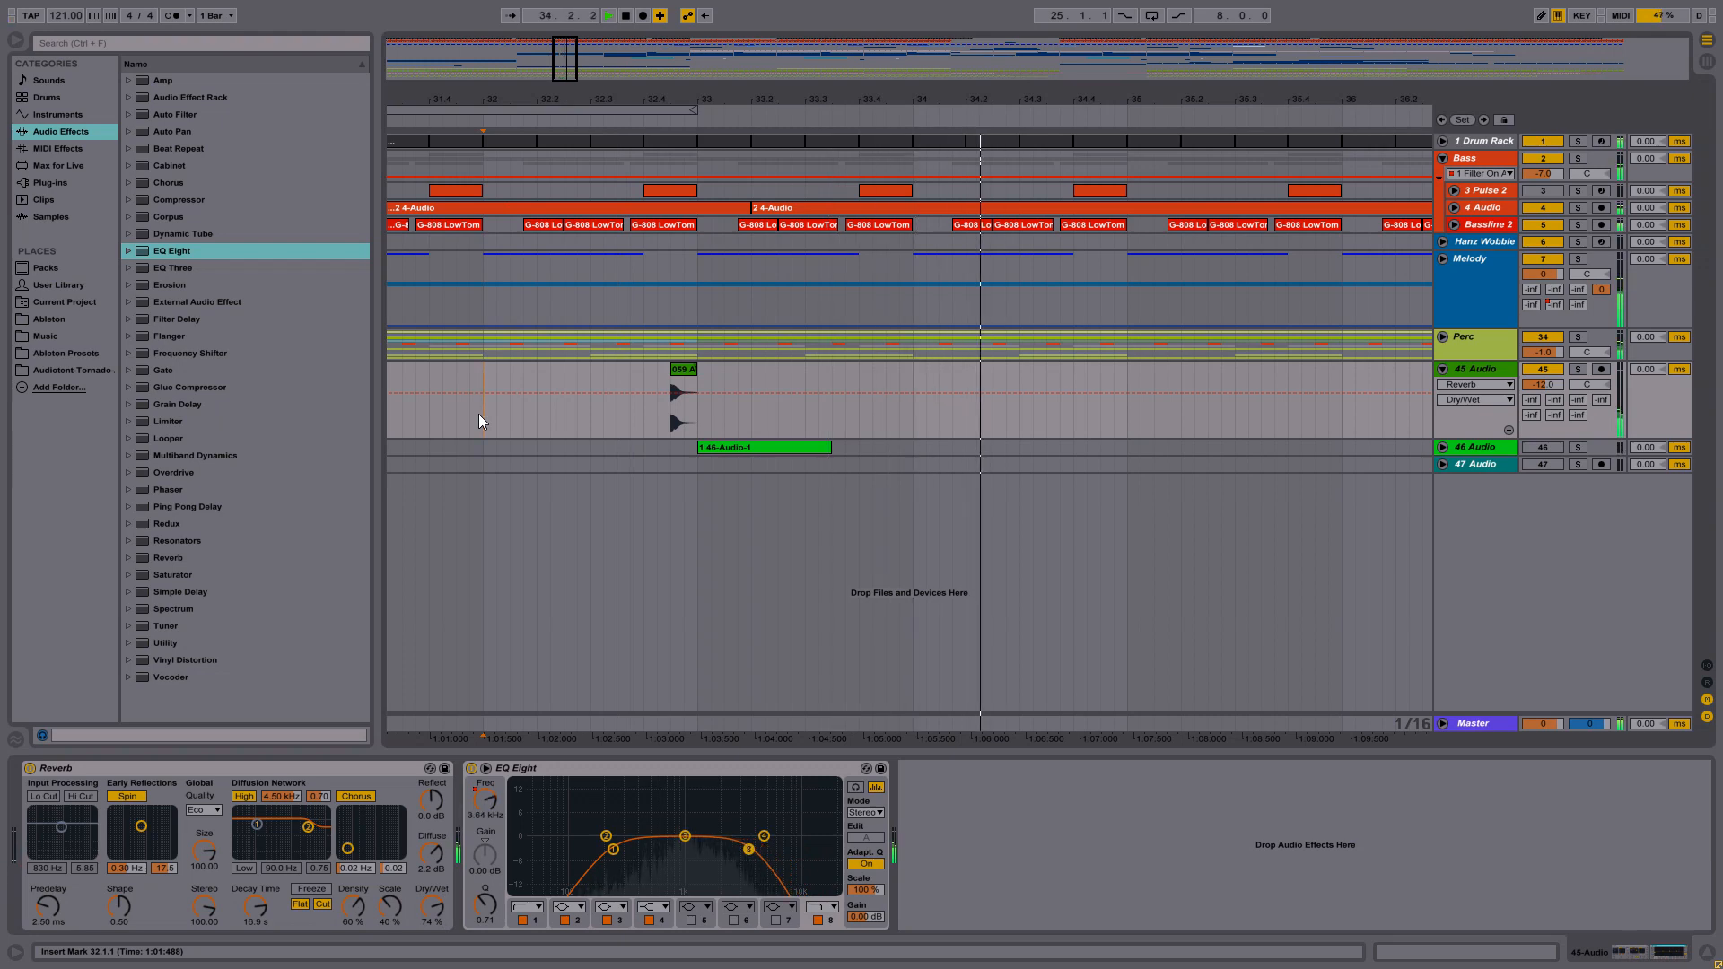
mouse_move(704, 104)
left_mouse_down()
mouse_move(704, 77)
mouse_move(706, 94)
left_mouse_up()
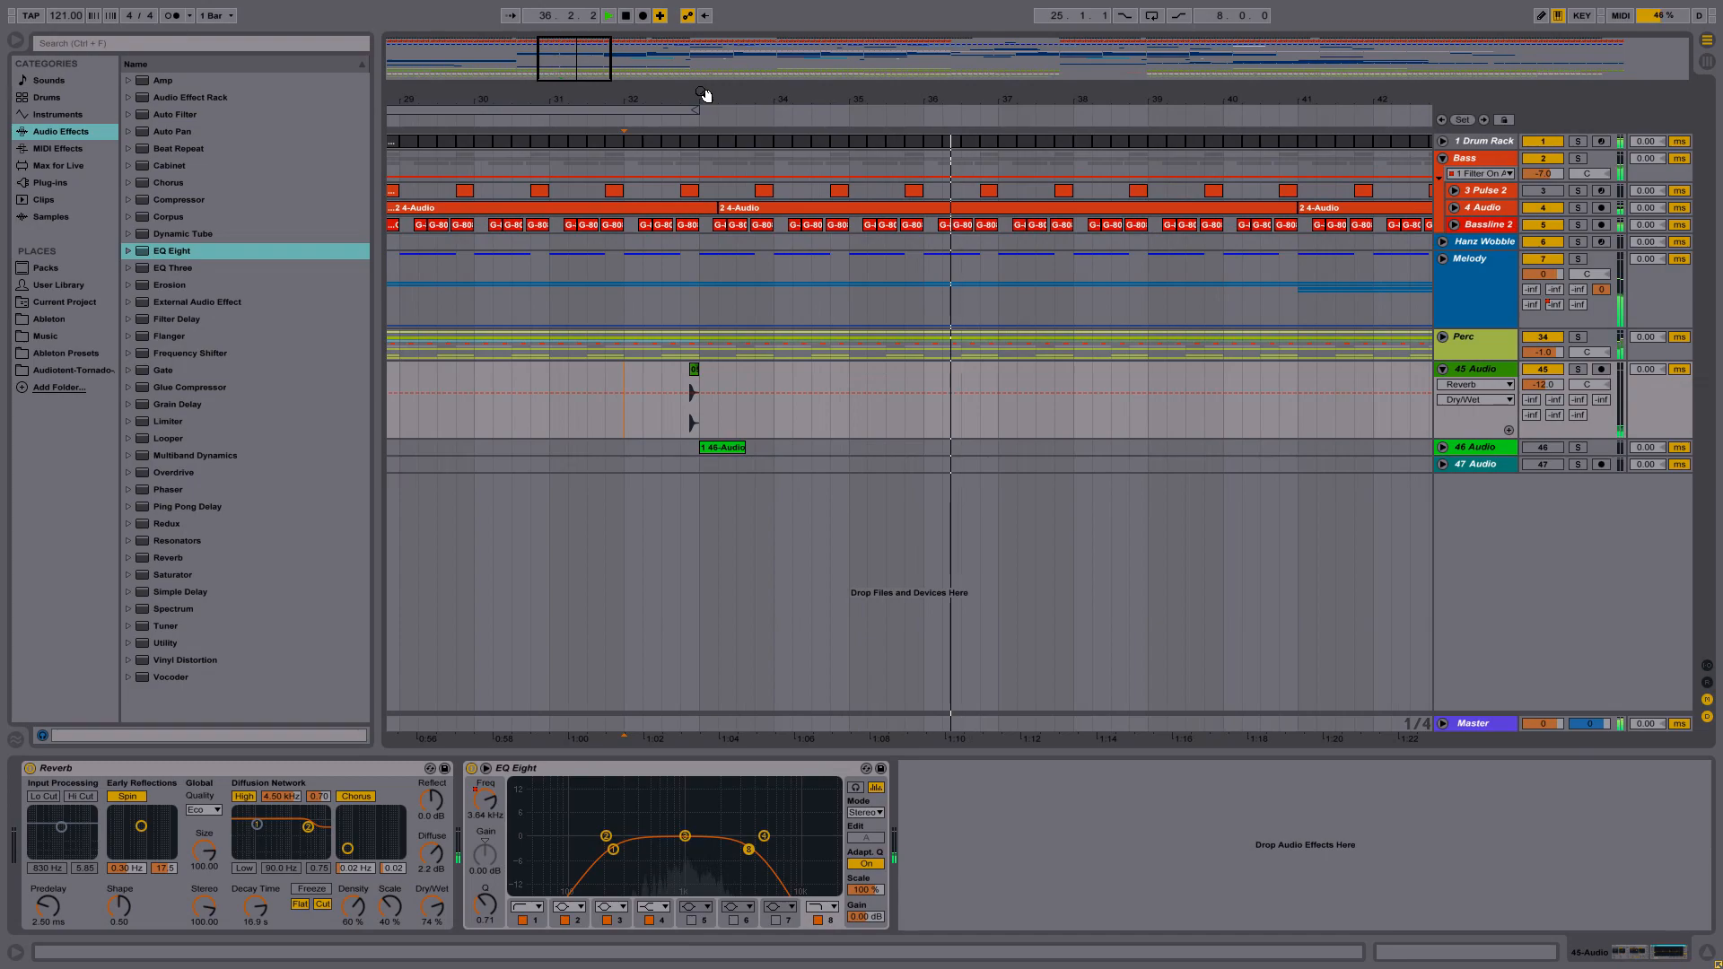
key("space")
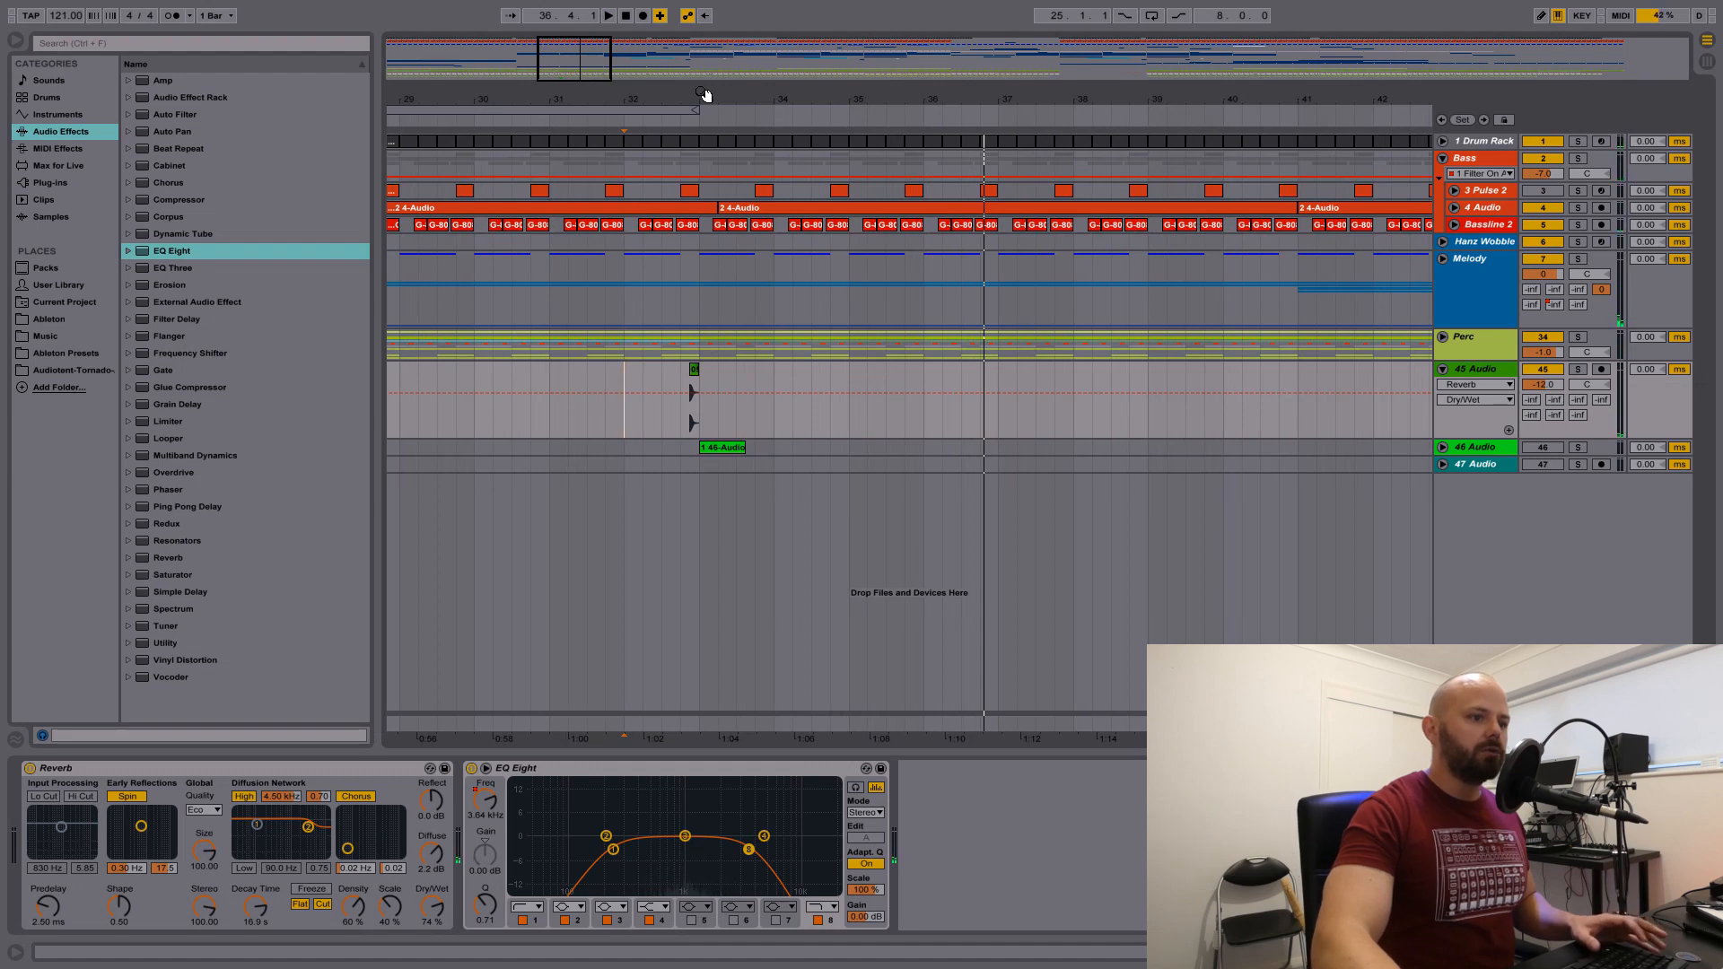
- Move the loop region to bars 33–41 and make 46 Audio active in place of 45 Audio, muting the latter
left_click_drag(665, 107, 1272, 117)
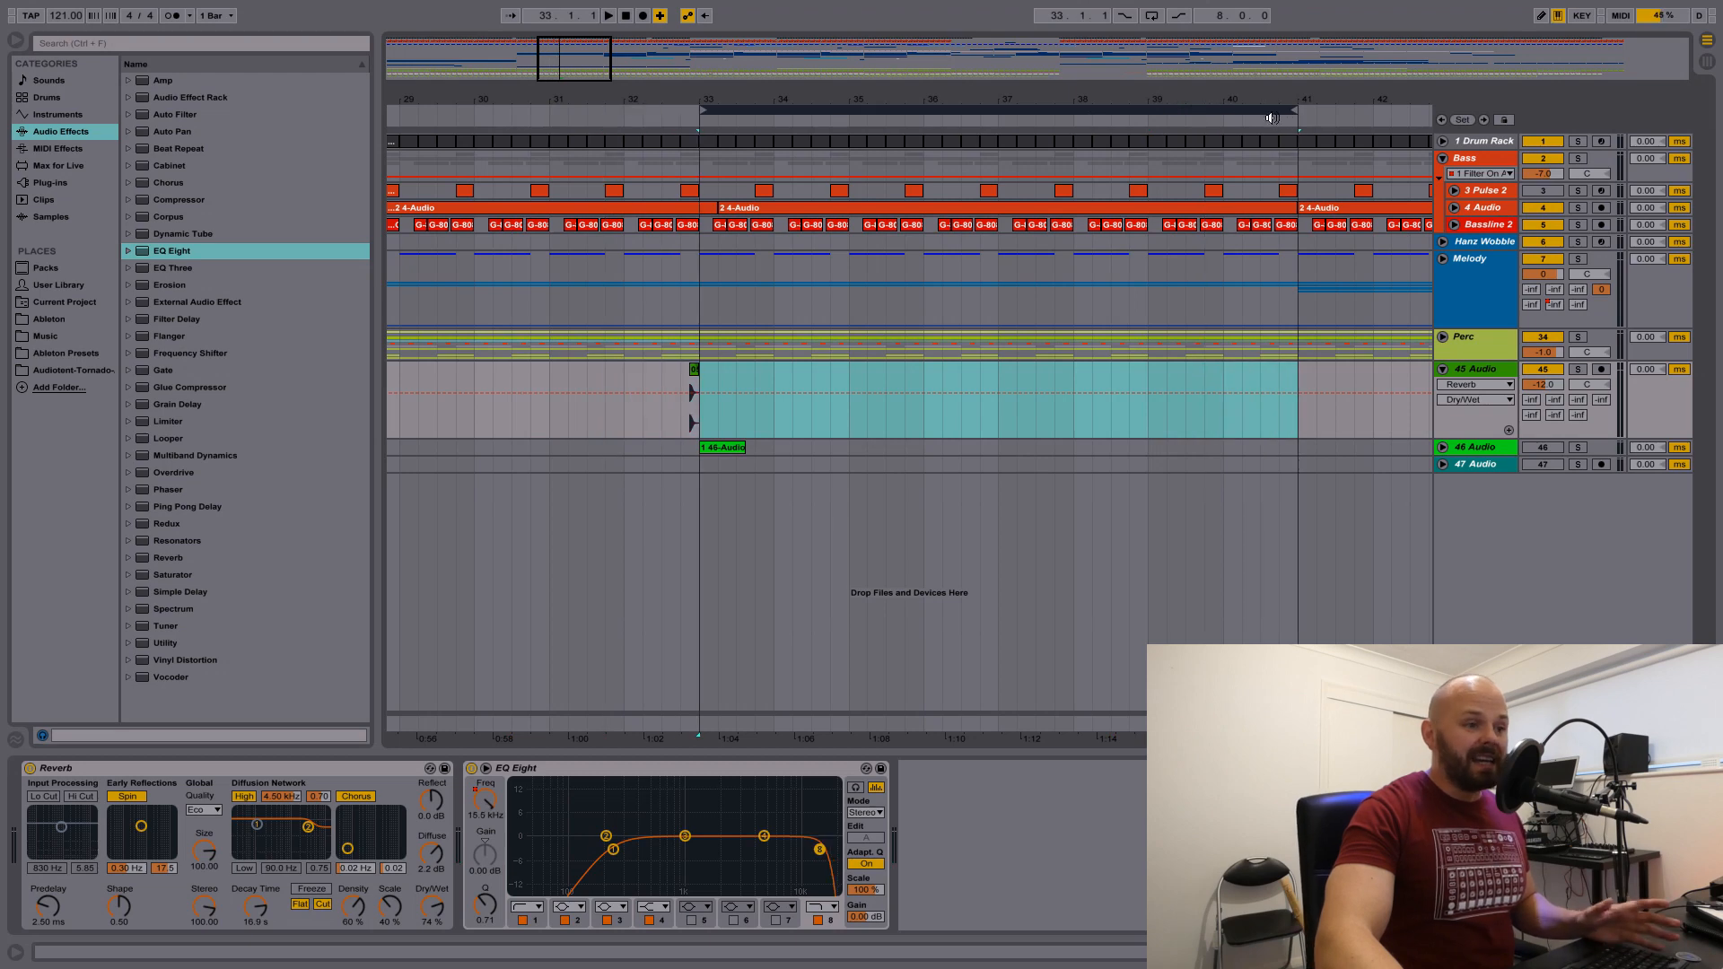
left_click(1537, 368)
left_click(1442, 447)
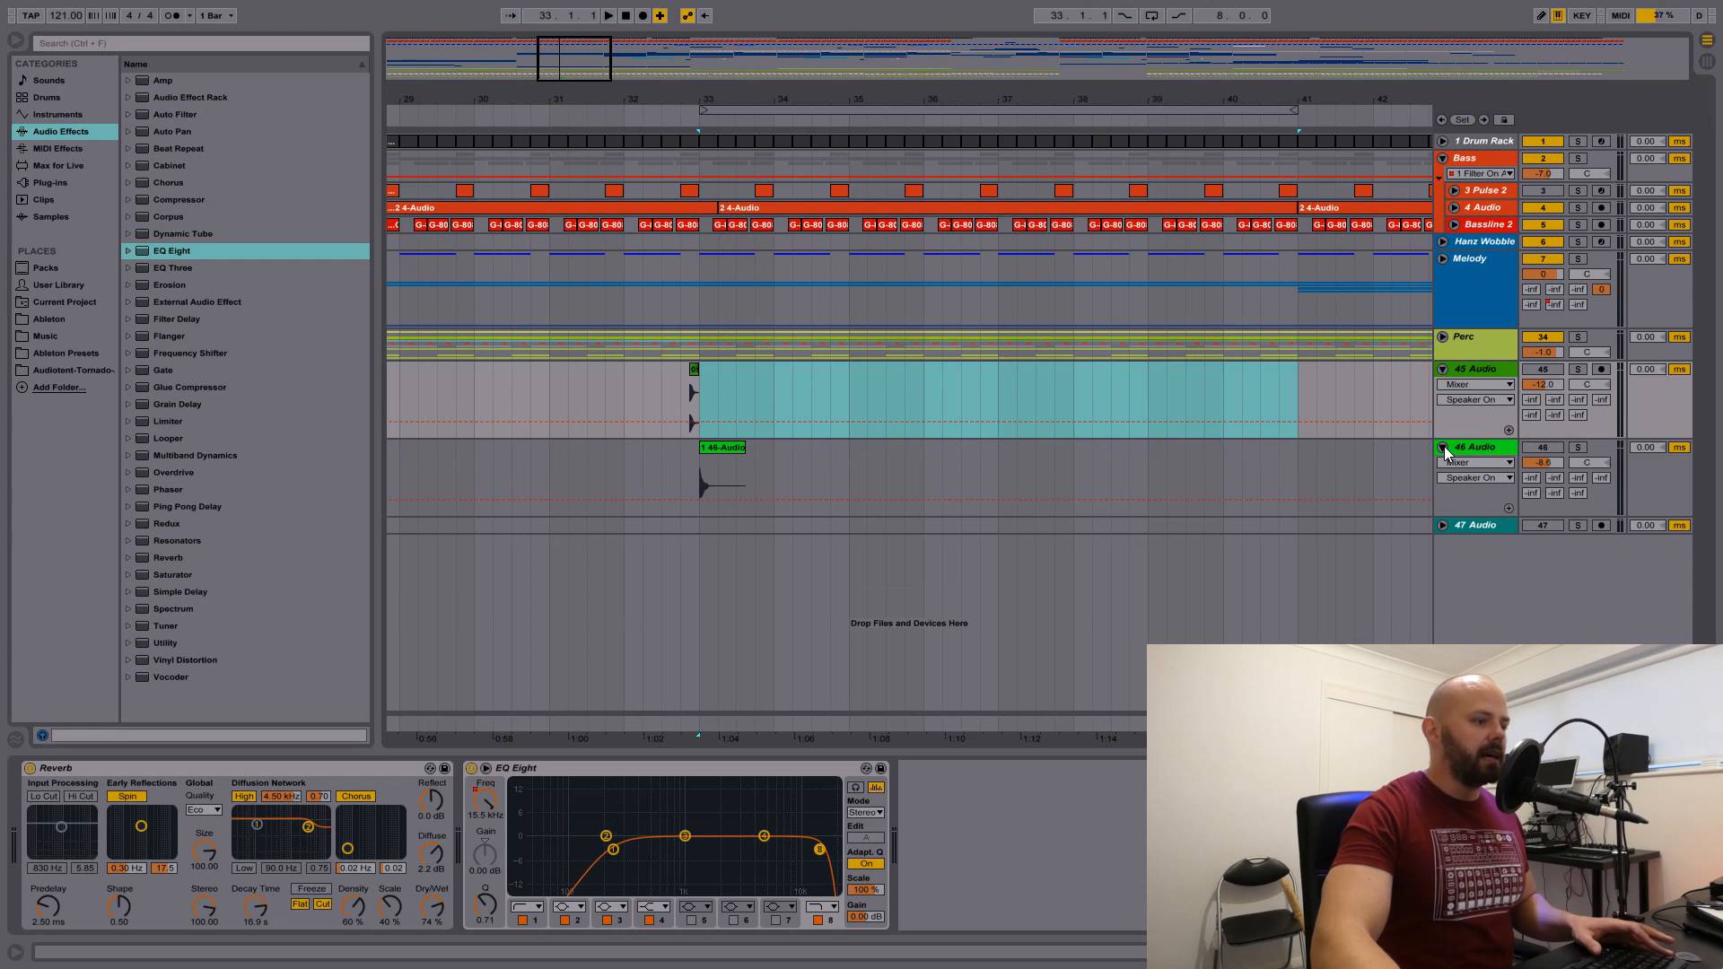
left_click(1540, 451)
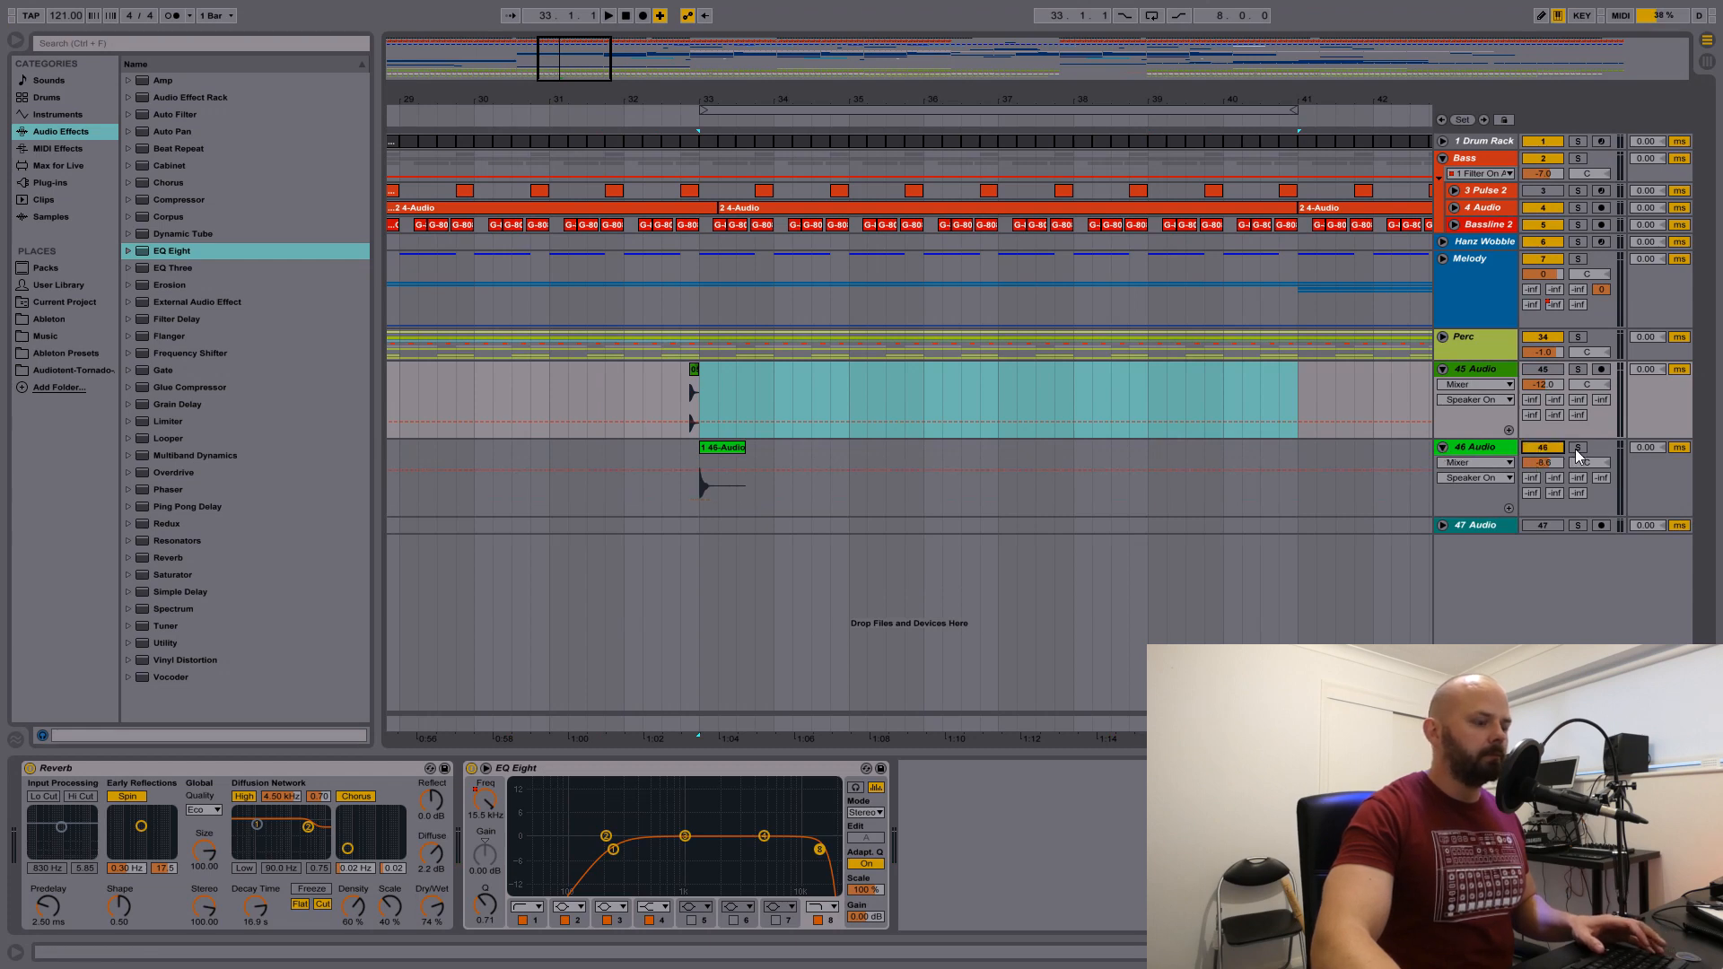
- Solo the 46 Audio track and play its percussion hit from bar 33
left_click(1576, 450)
key("space")
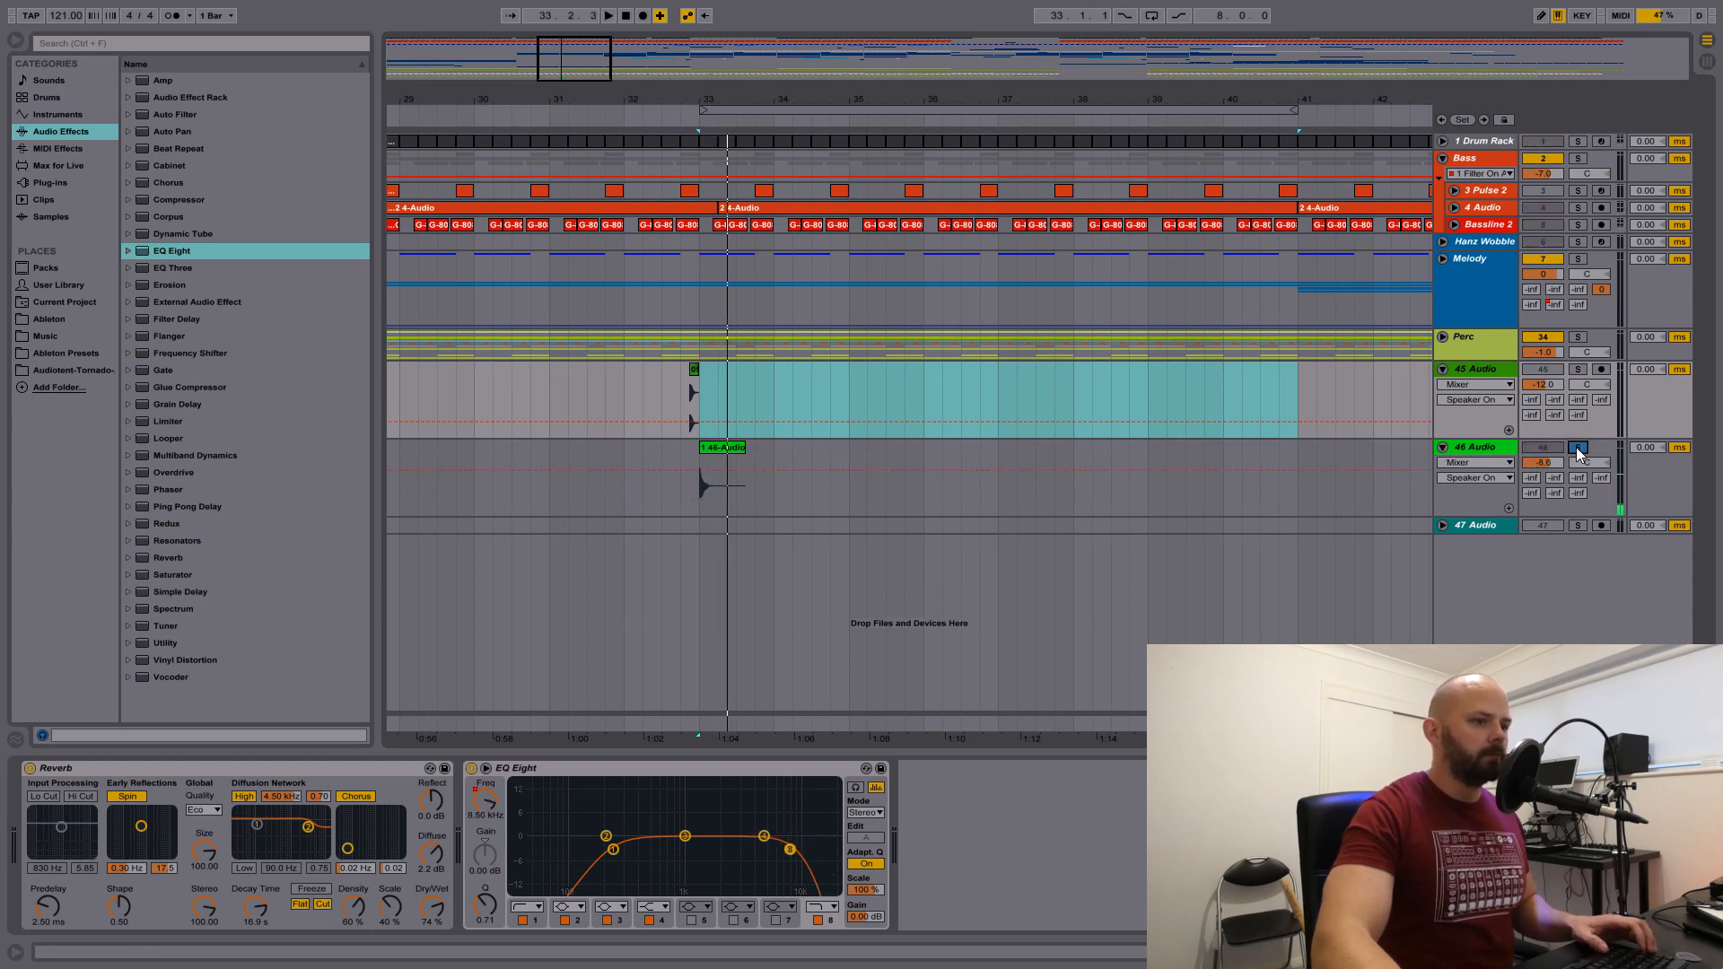
left_click(1495, 452)
key("space")
key("space")
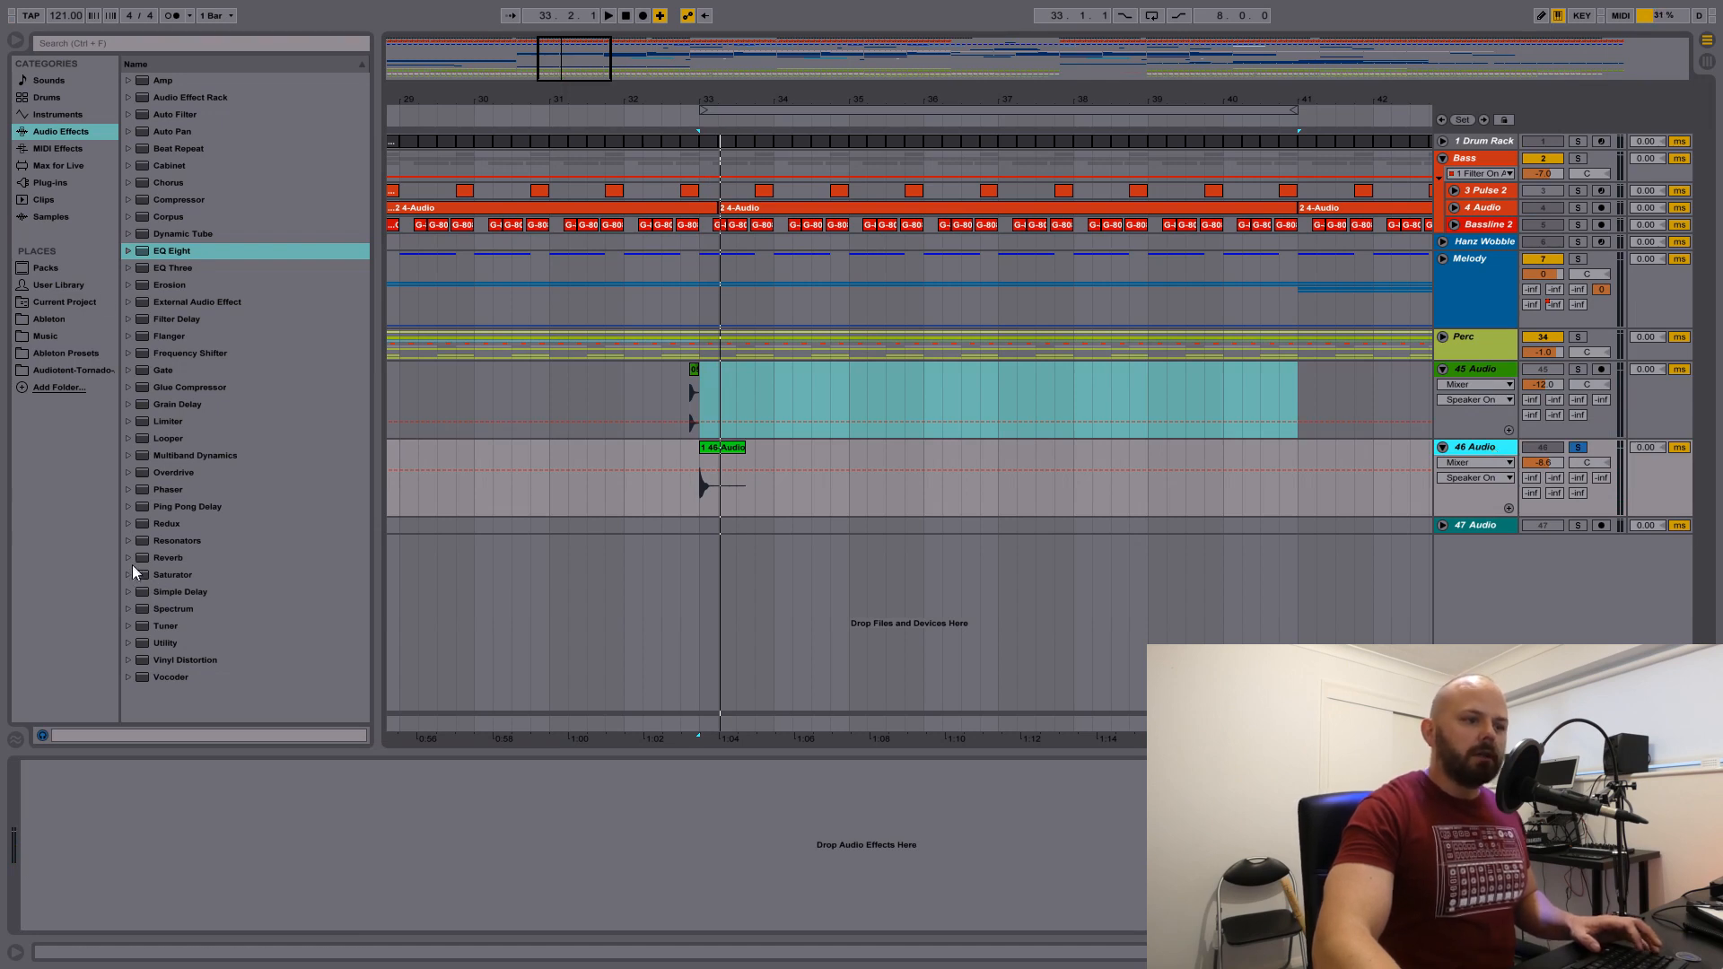
- Add a Simple Delay to 46 Audio with linked channels, unsynced 52.4 ms delay time and 64% feedback, and audition it
left_click_drag(144, 592, 713, 496)
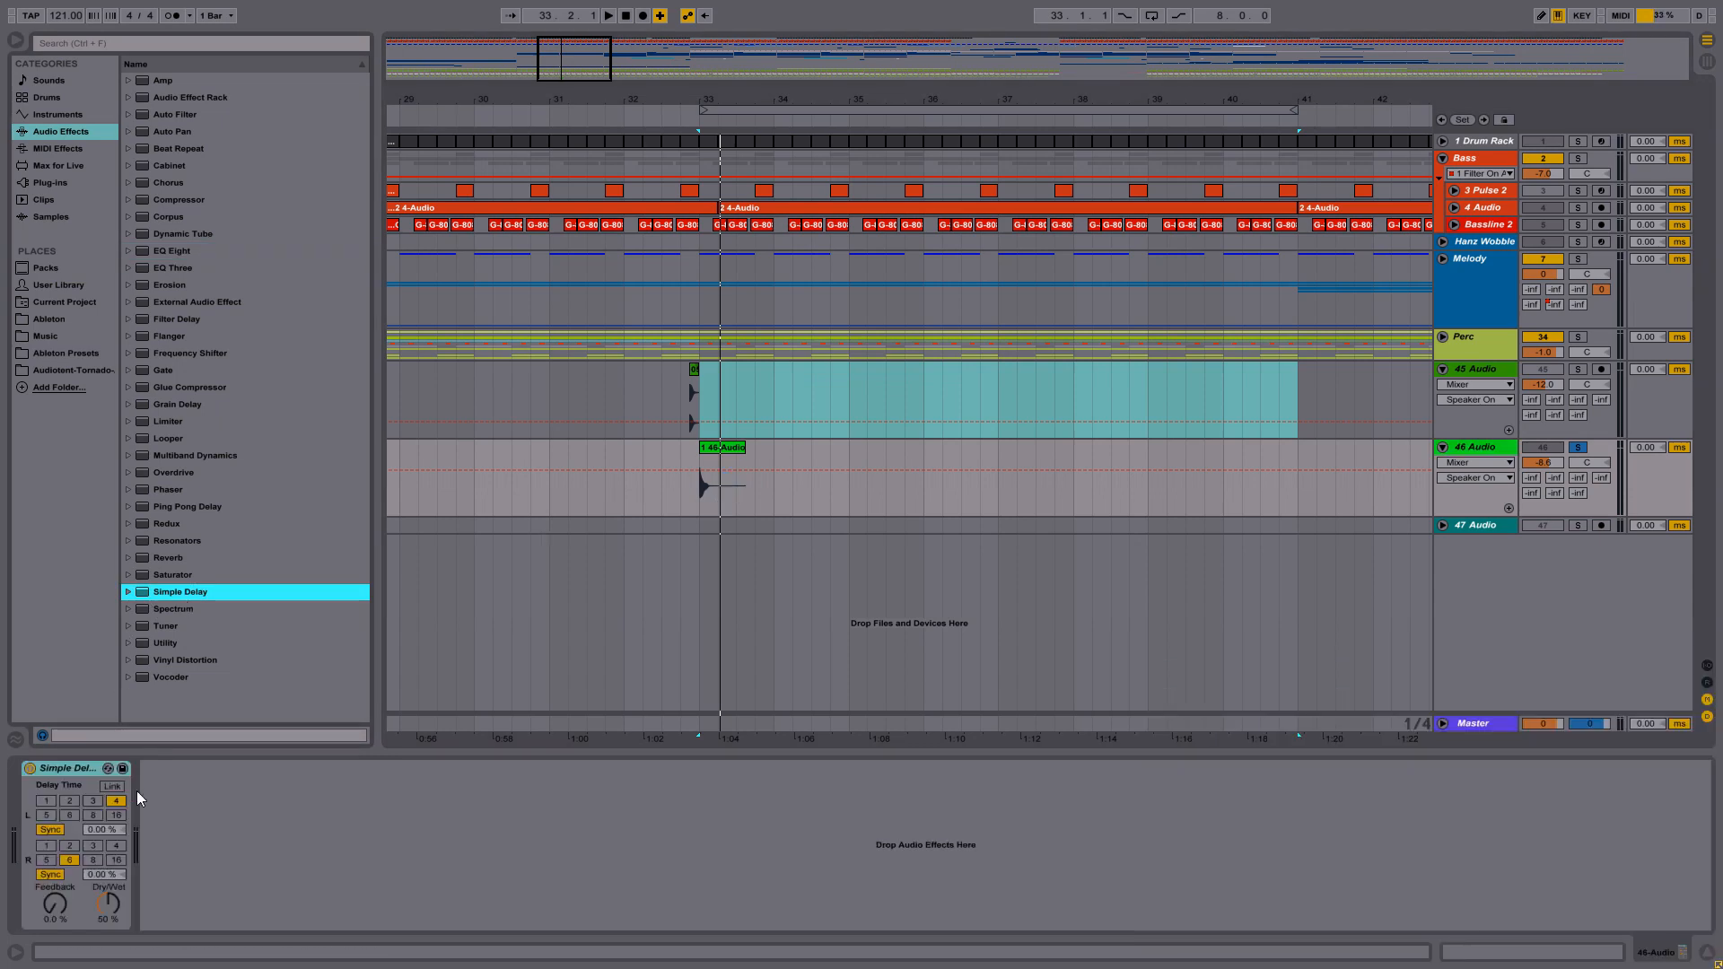
left_click(114, 787)
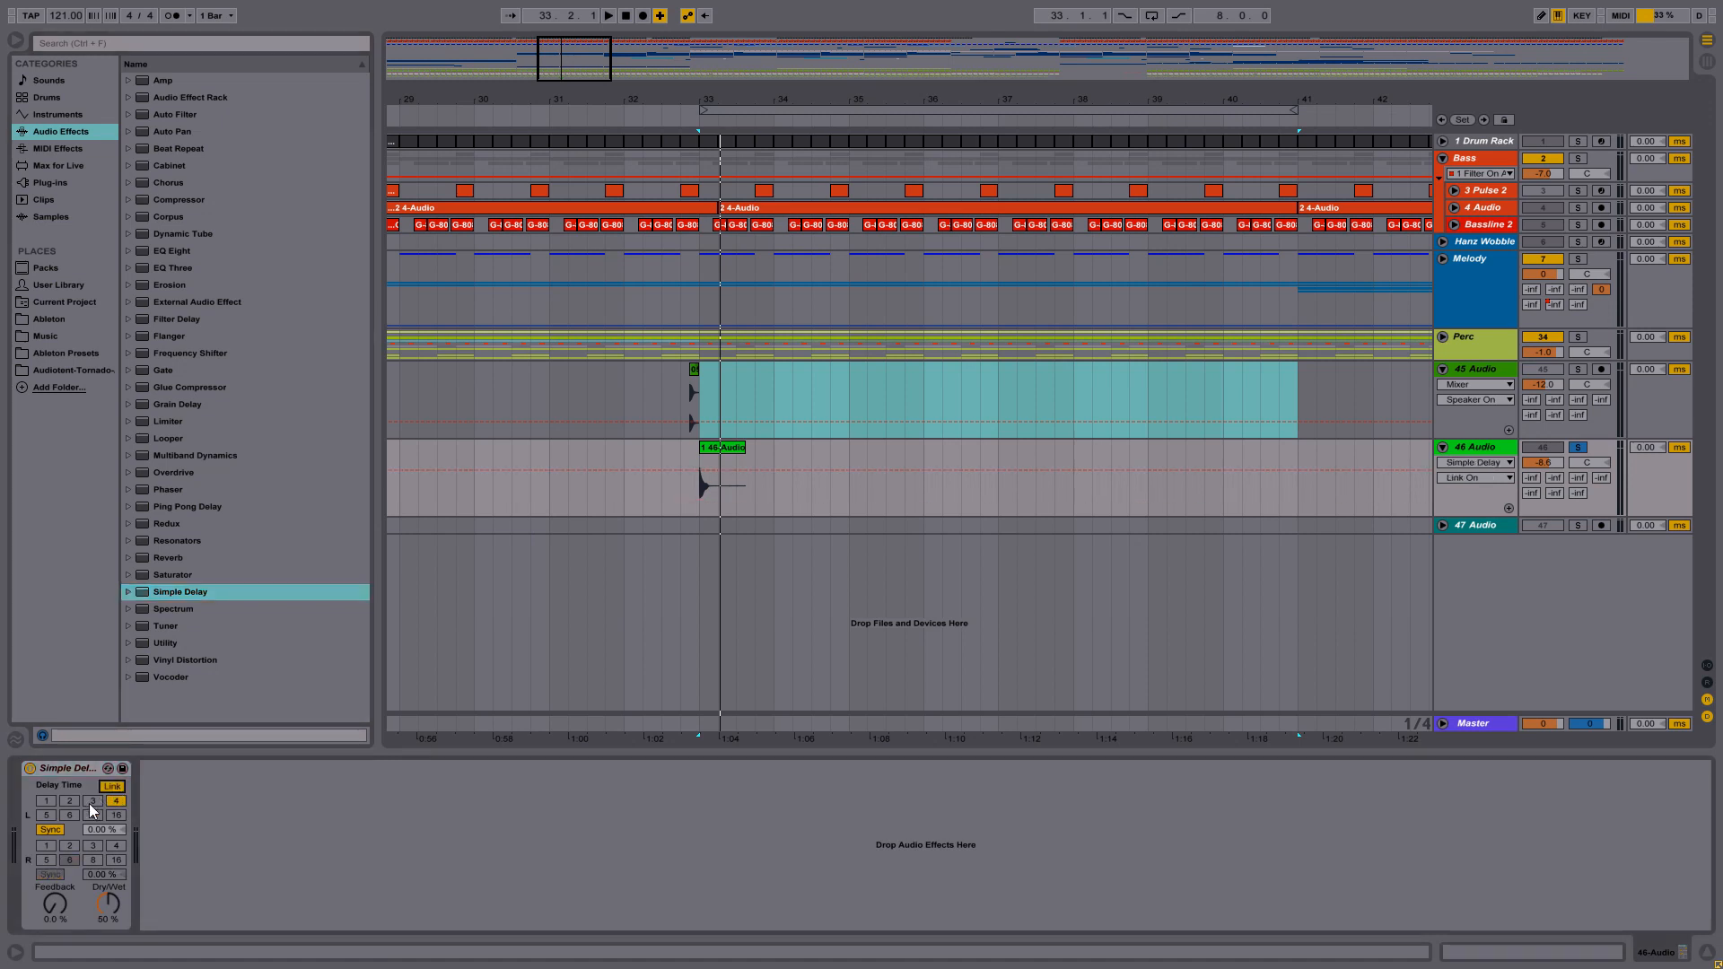
left_click(50, 830)
left_click_drag(124, 832, 124, 883)
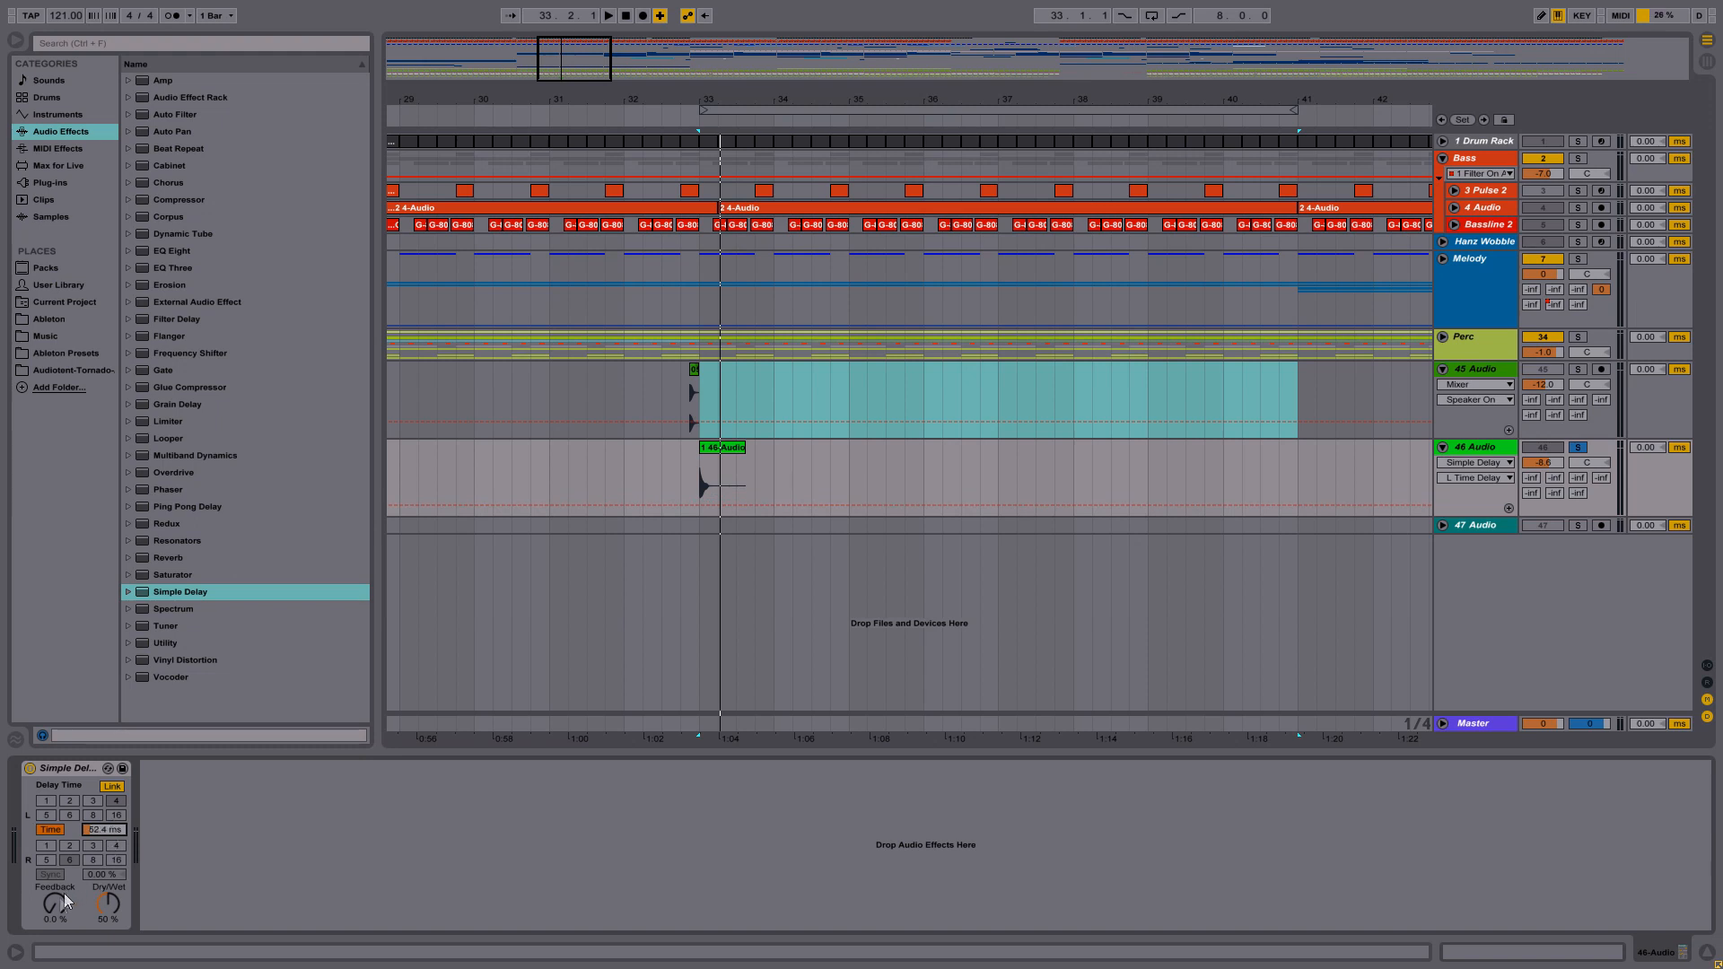
left_click_drag(50, 901, 51, 866)
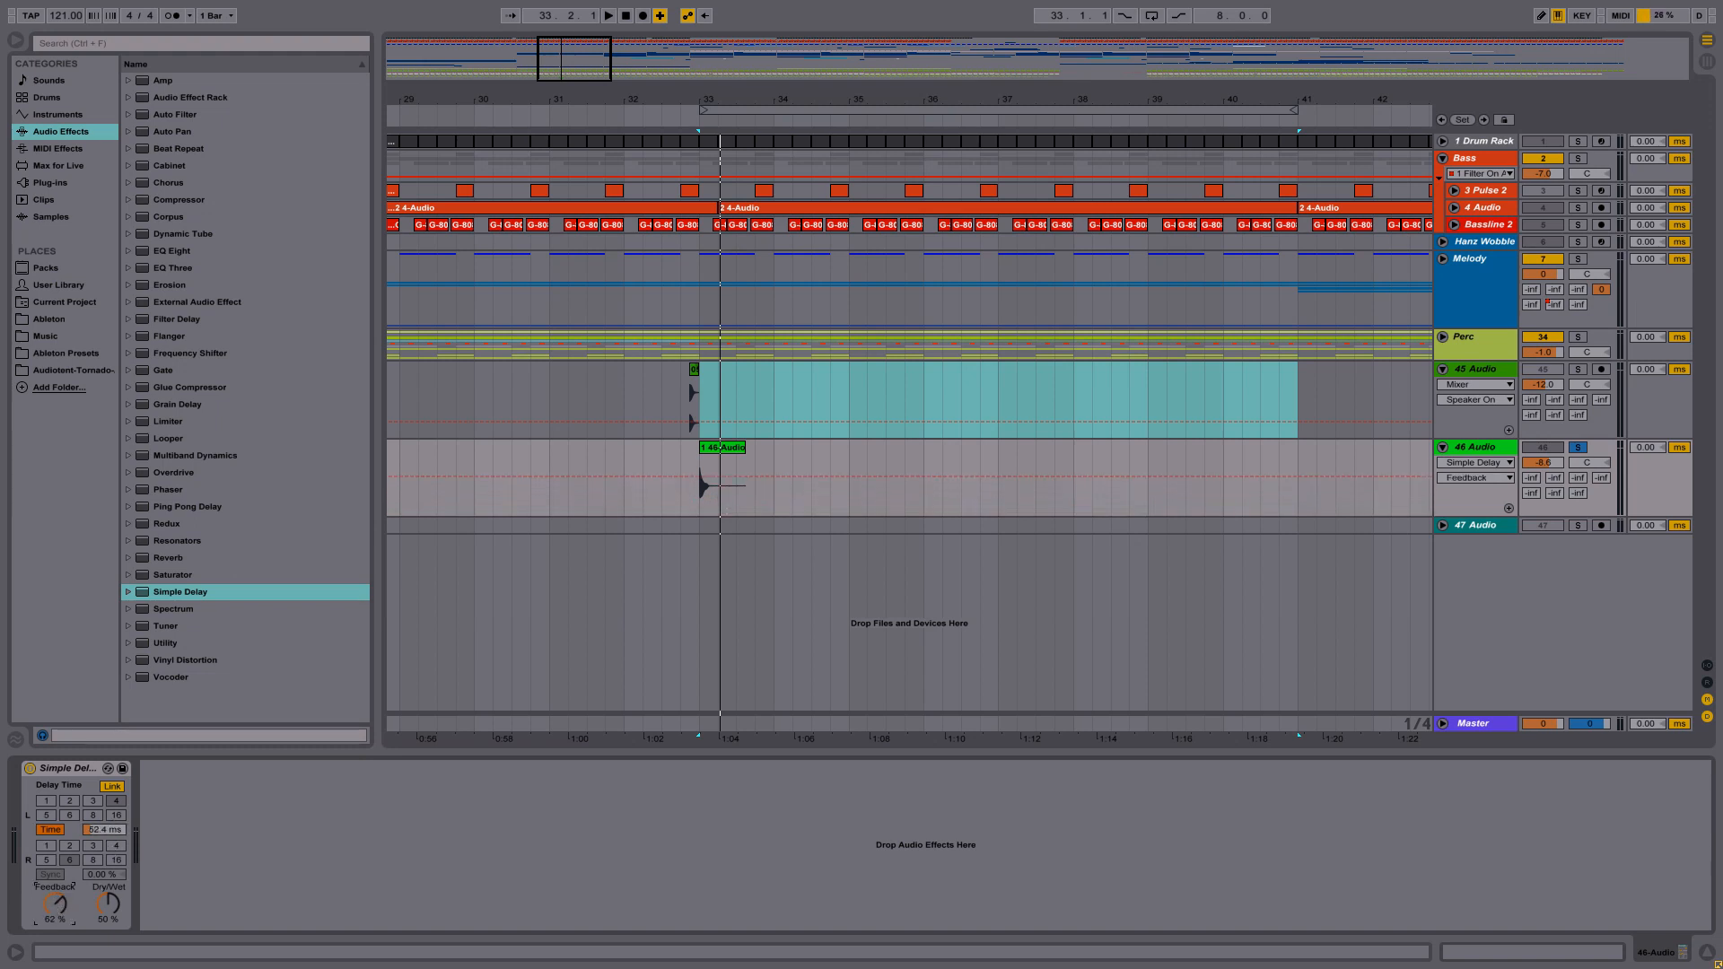
key("space")
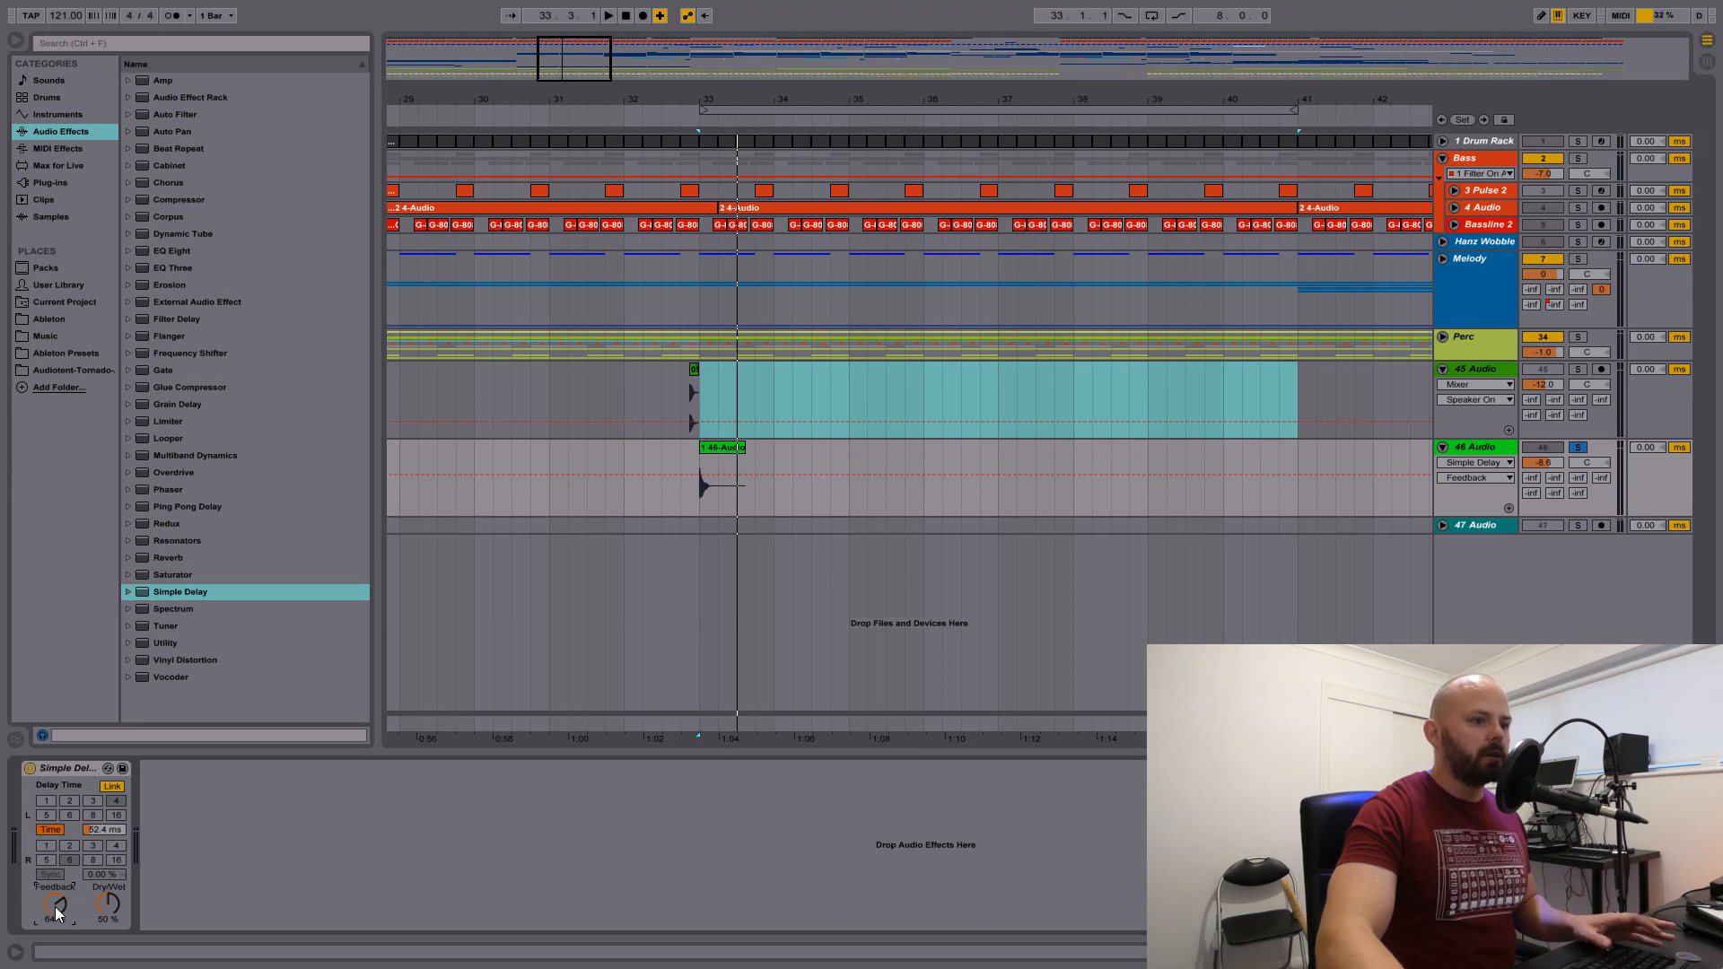
- Raise 46 Audio's first send to 0 dB, unsolo the track and play it in the mix
left_click(1530, 479)
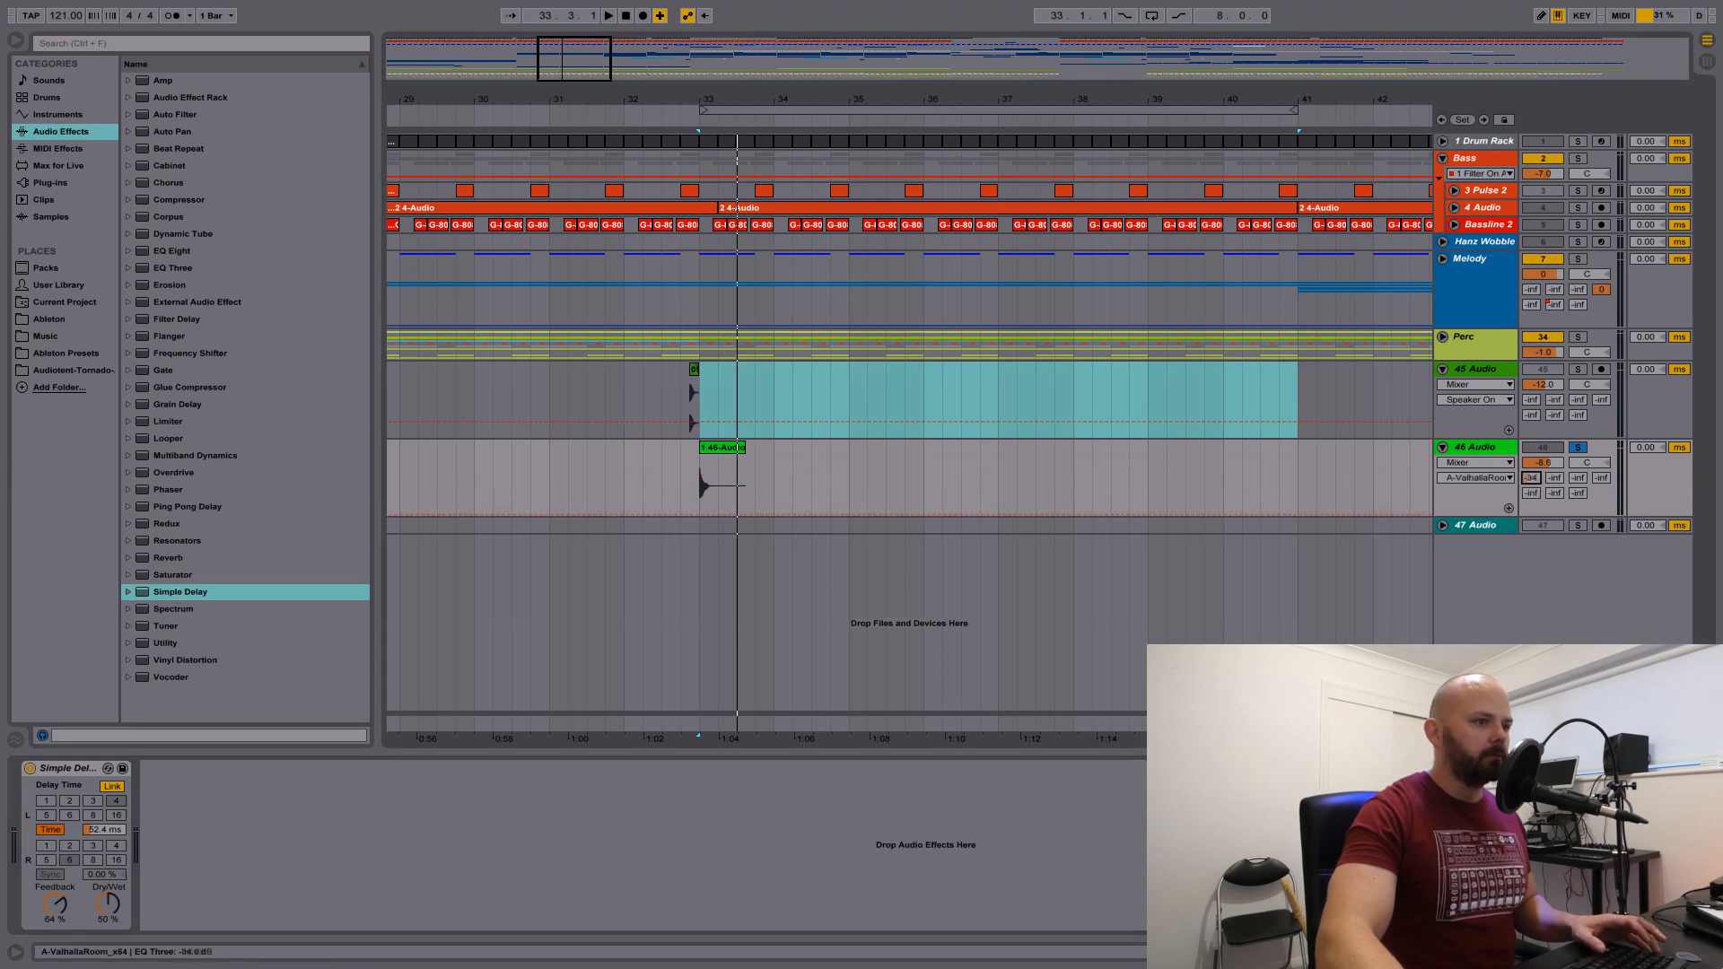
left_click(1578, 447)
key("space")
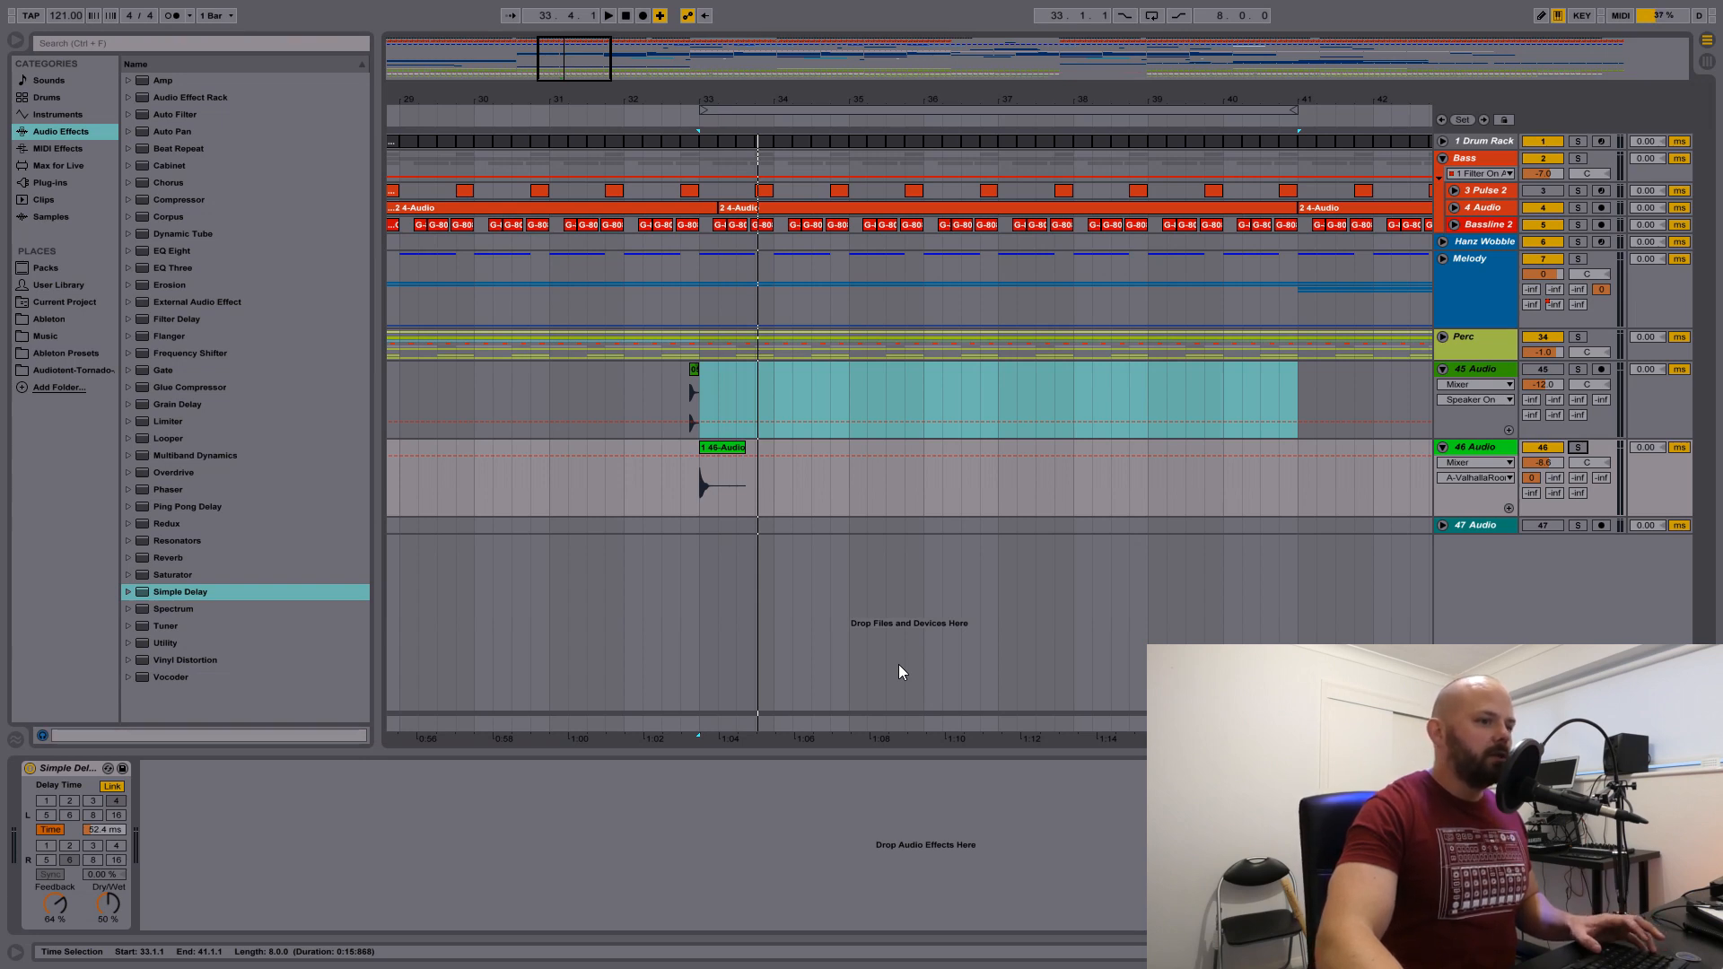
- Arm 47 Audio, solo 46 Audio and record its delayed hit onto 47 Audio from bar 33 to shortly after bar 34
left_click(1442, 525)
left_click(1600, 525)
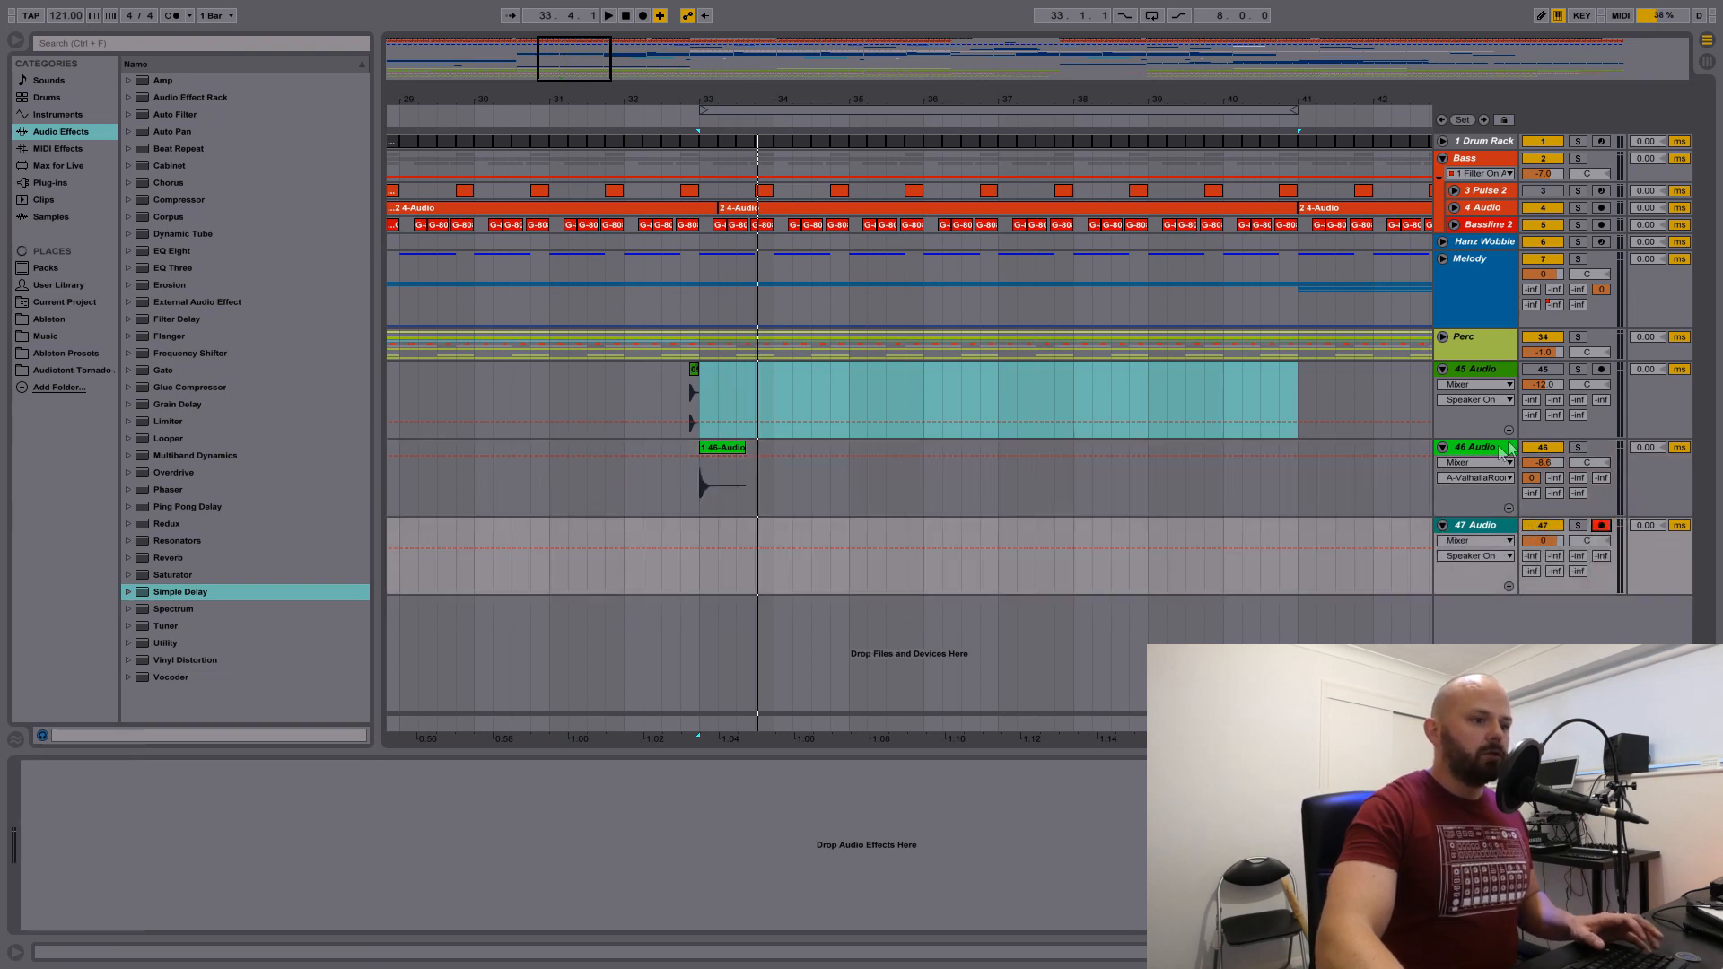
left_click(695, 579)
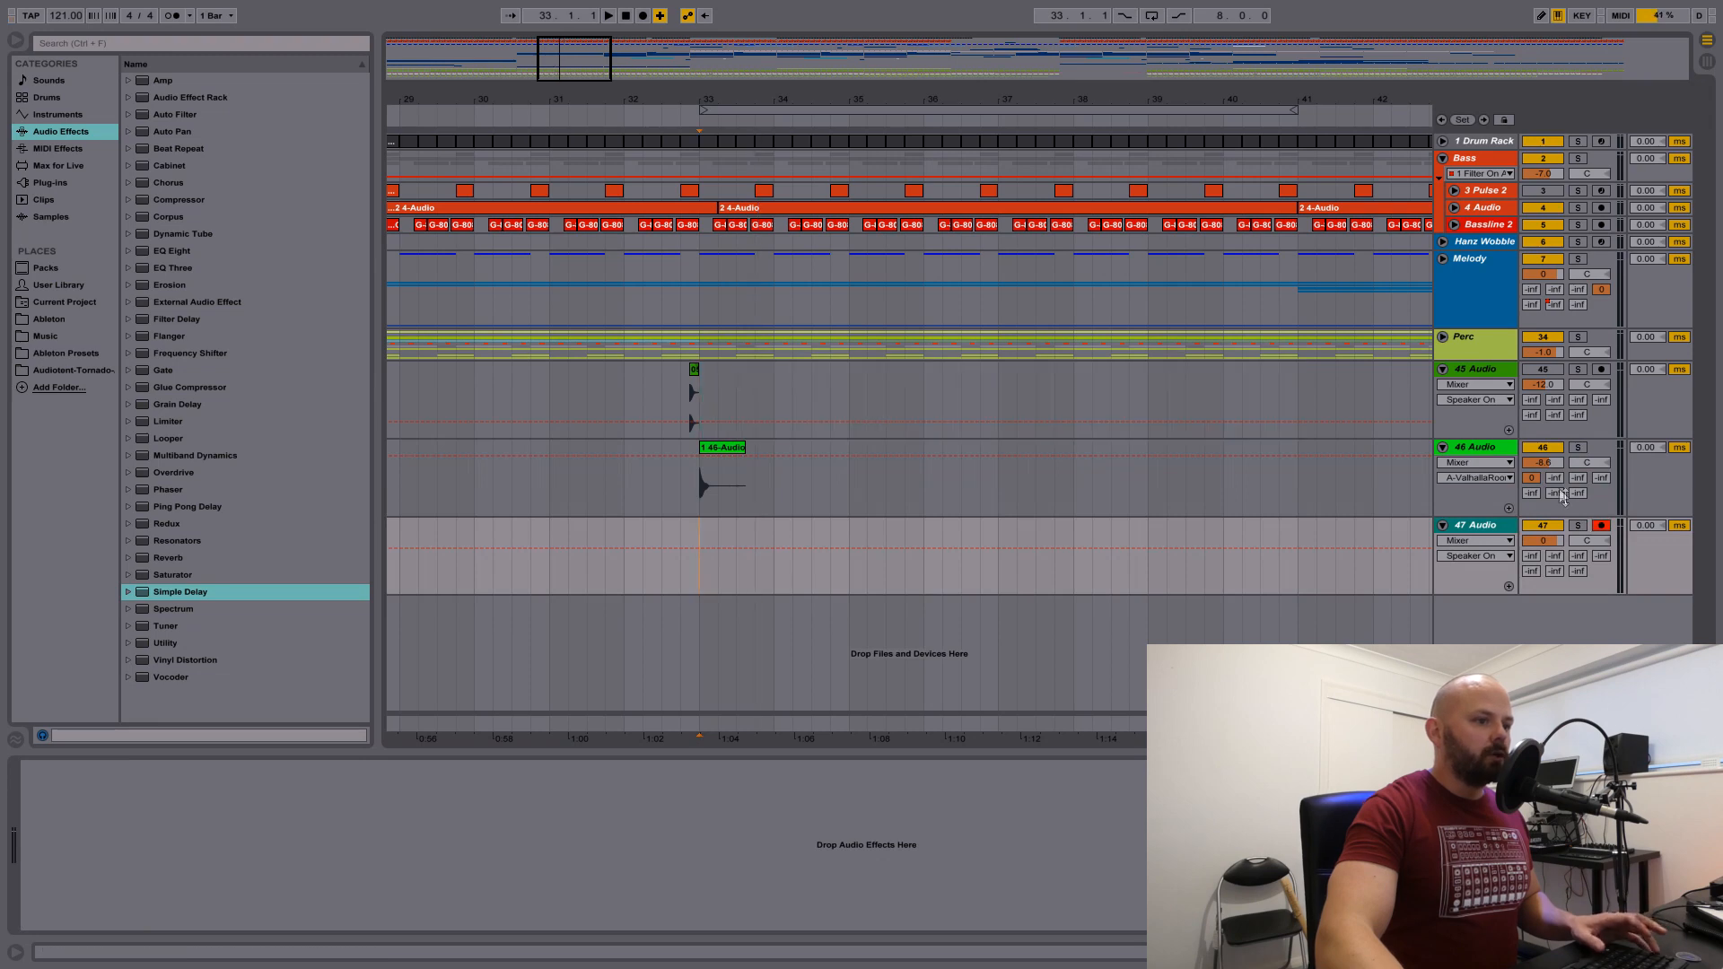
left_click(1577, 447)
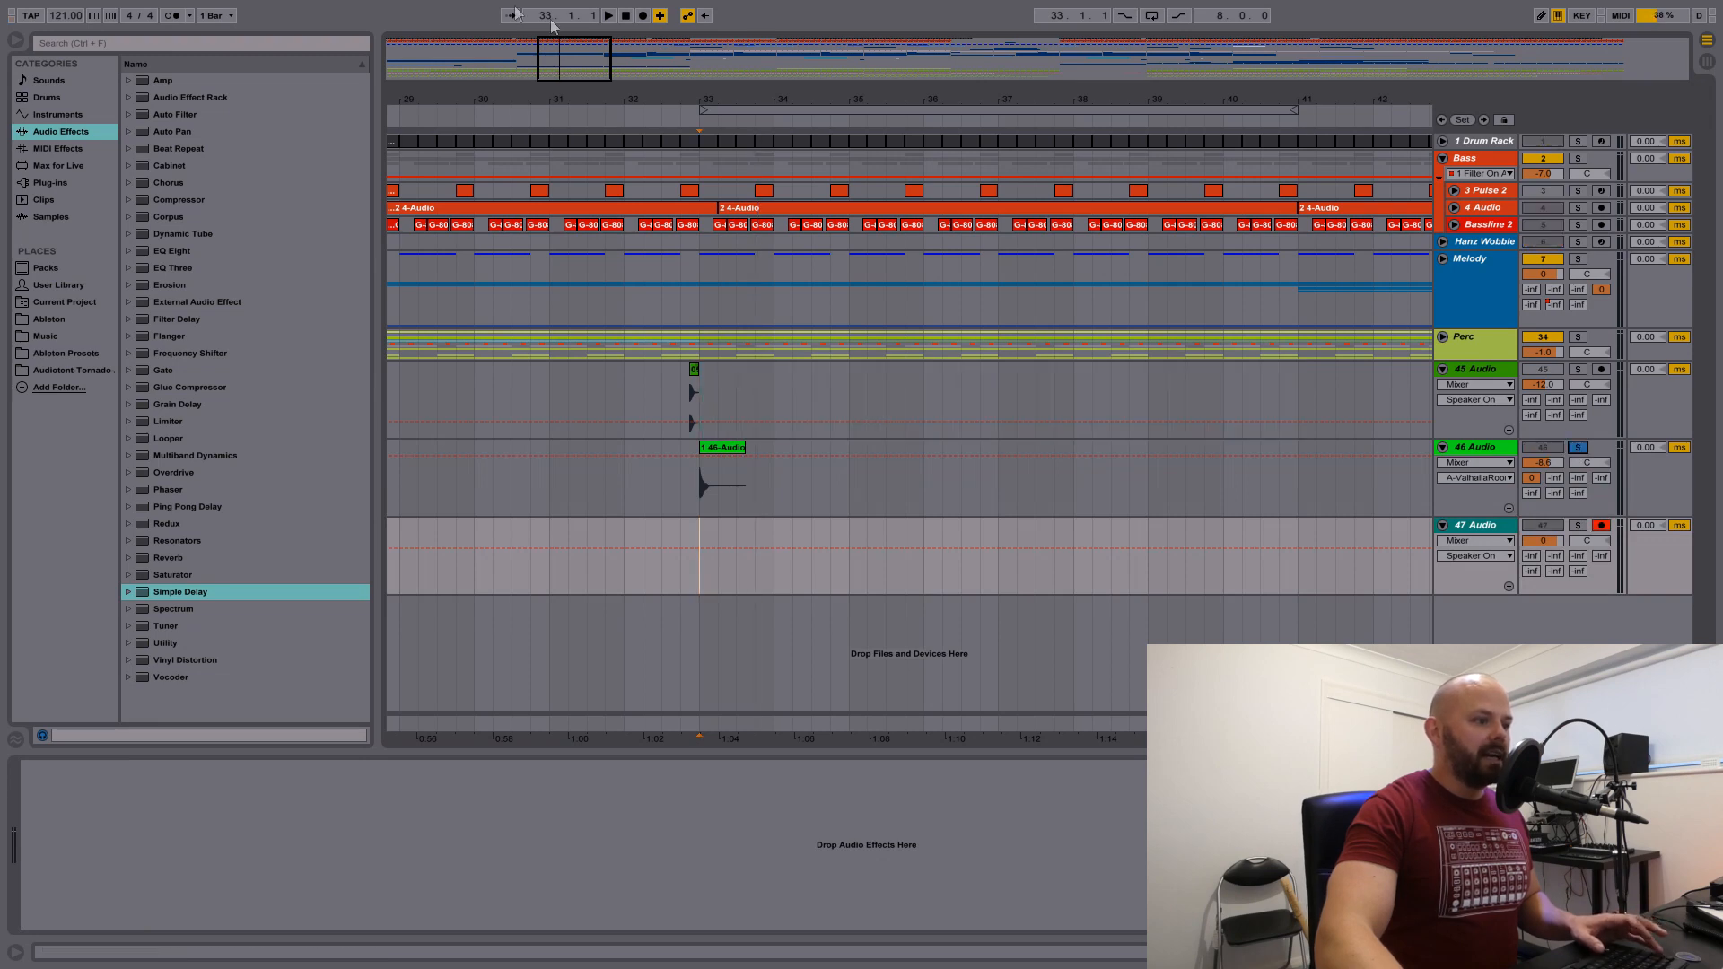
left_click(644, 16)
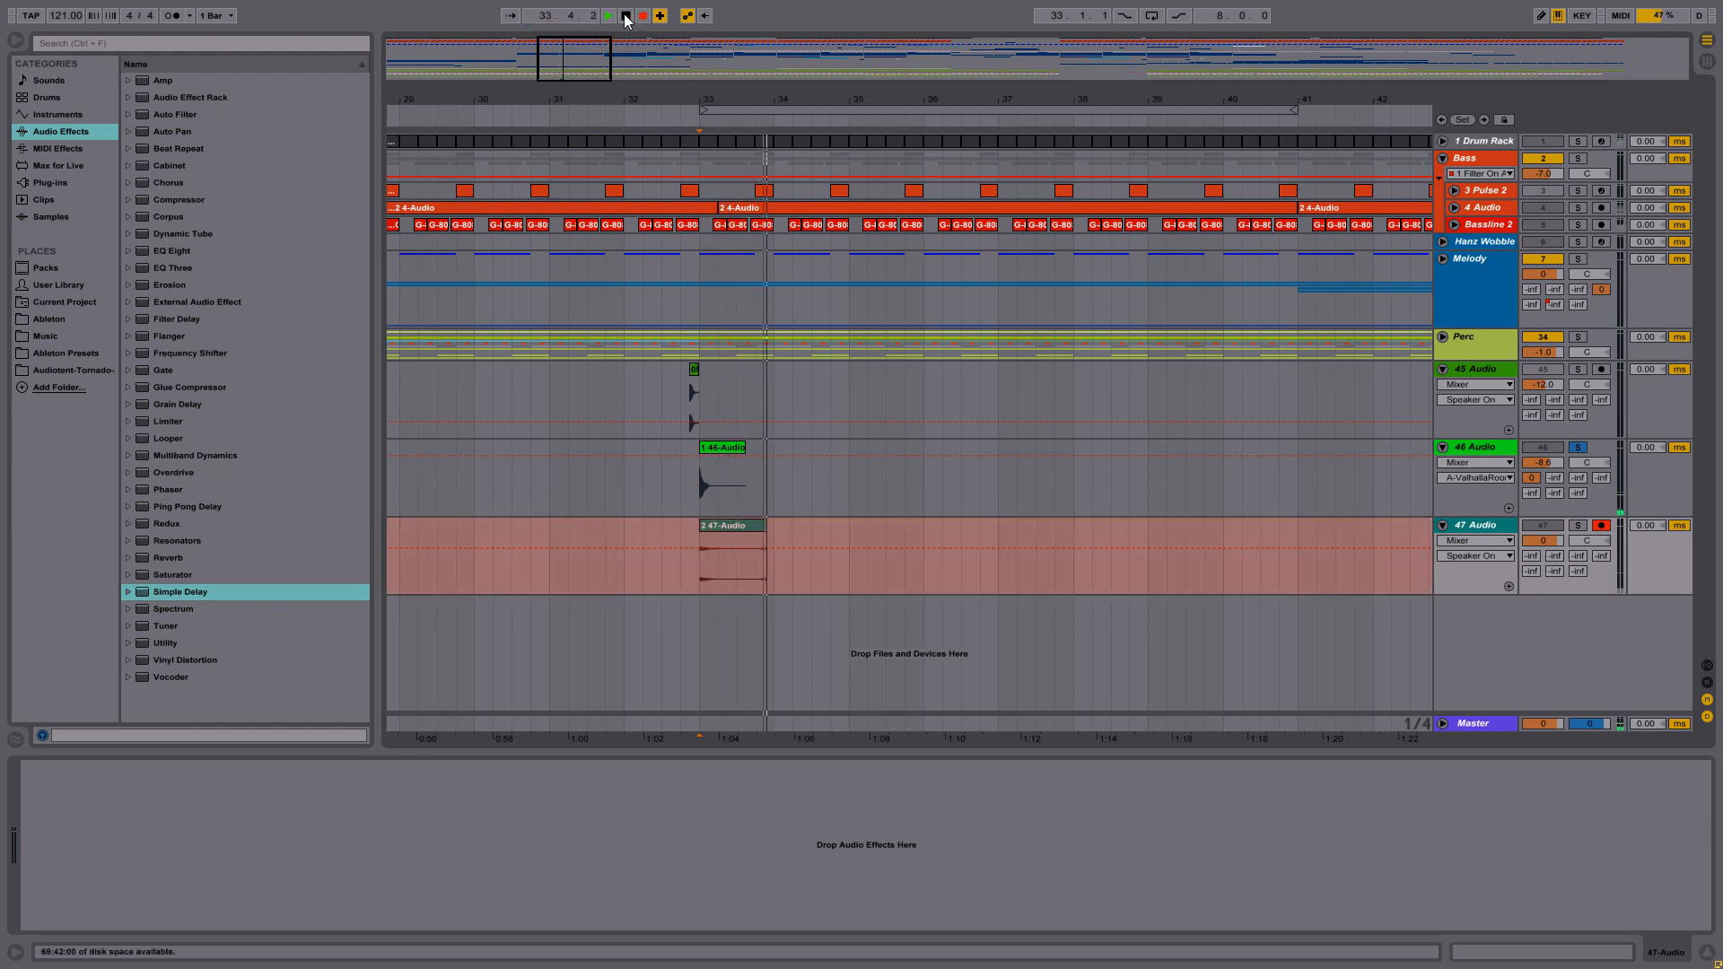
left_click(626, 15)
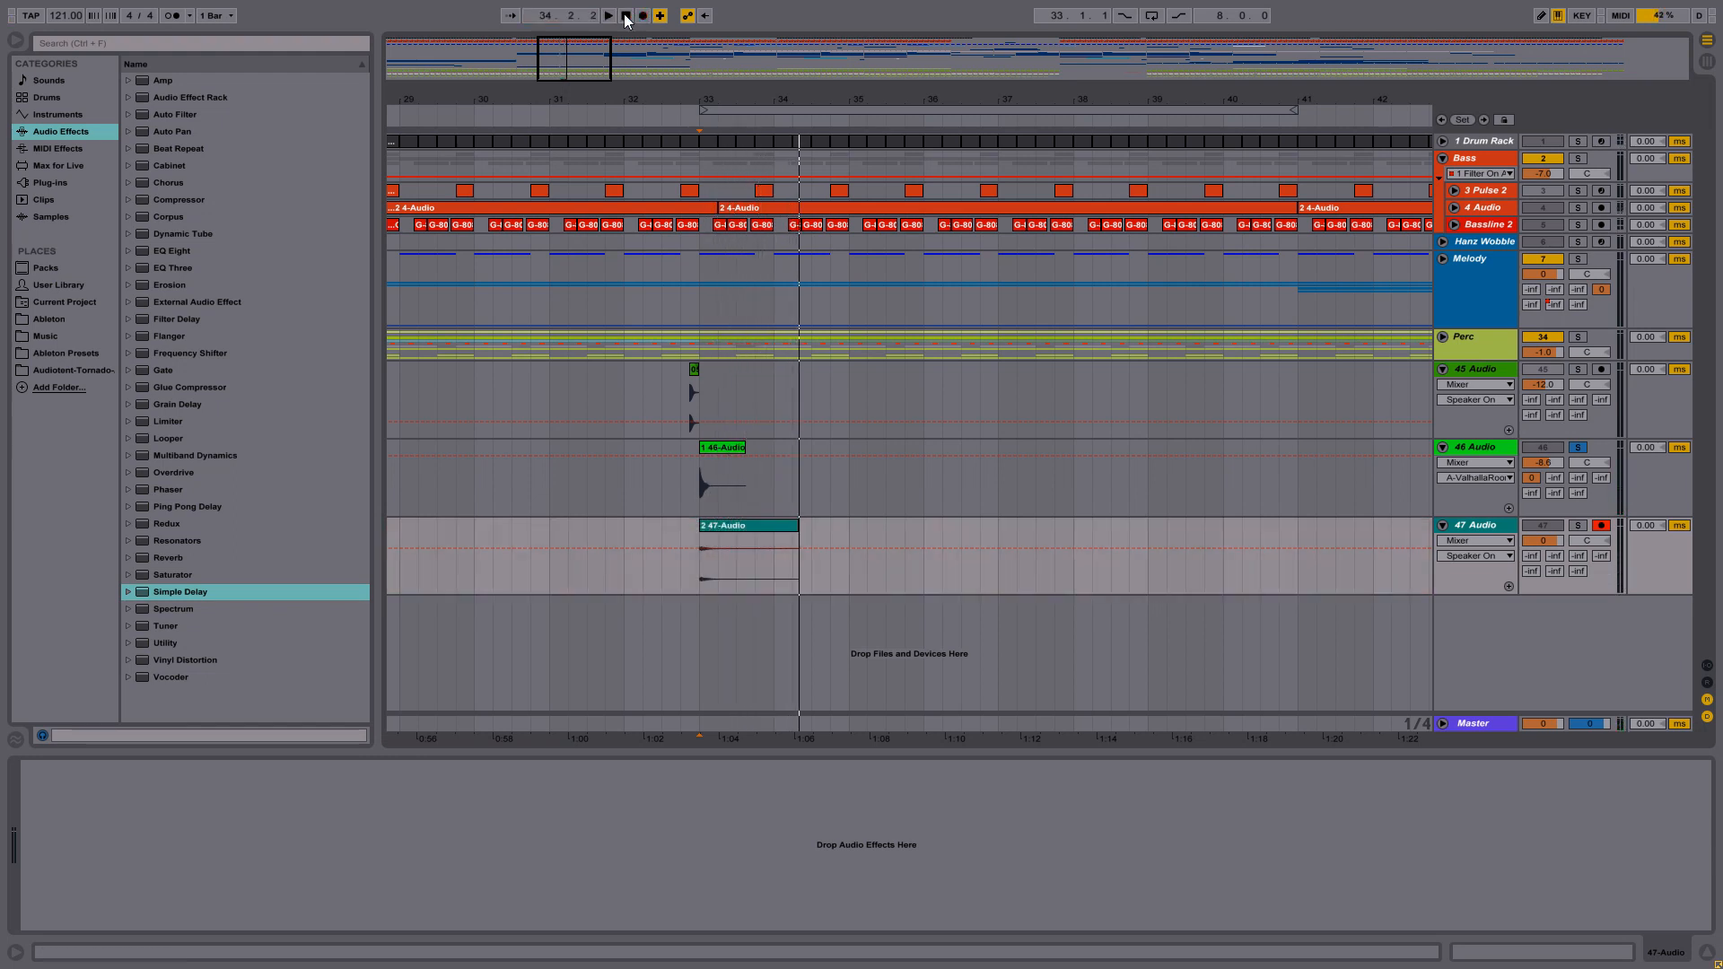
- Reverse the recorded clip on 47 Audio and switch the solo from 46 Audio to 47 Audio
double_click(765, 526)
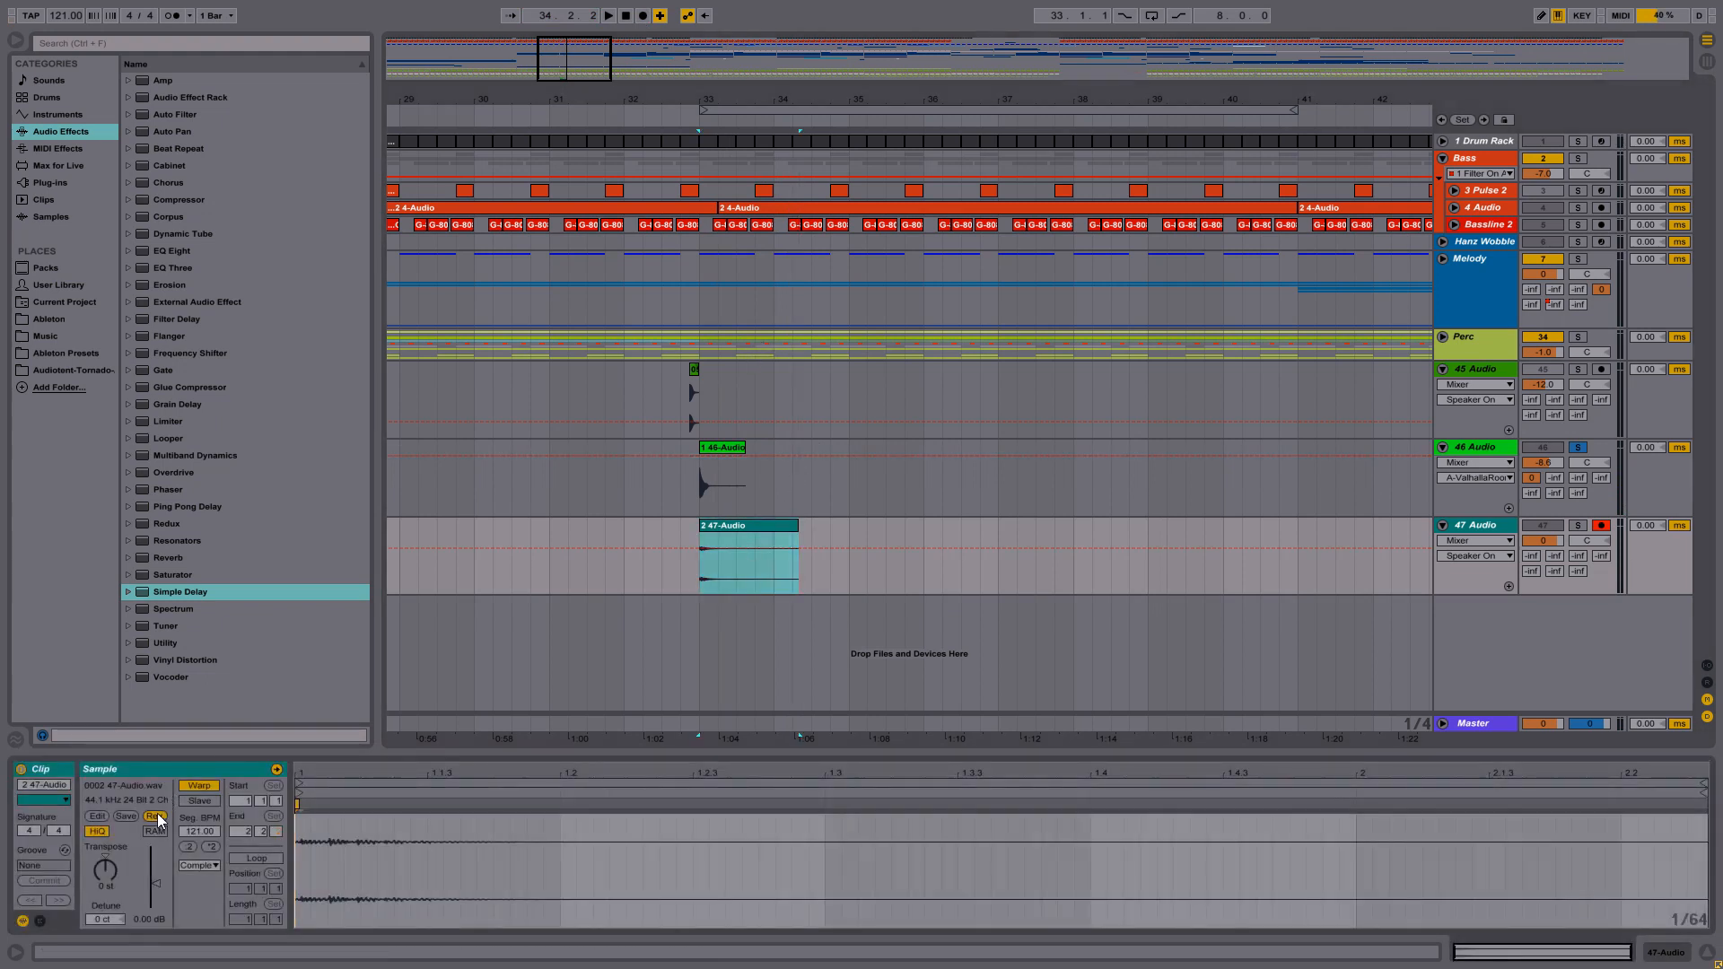
left_click(157, 817)
left_click(1578, 448)
left_click(1578, 526)
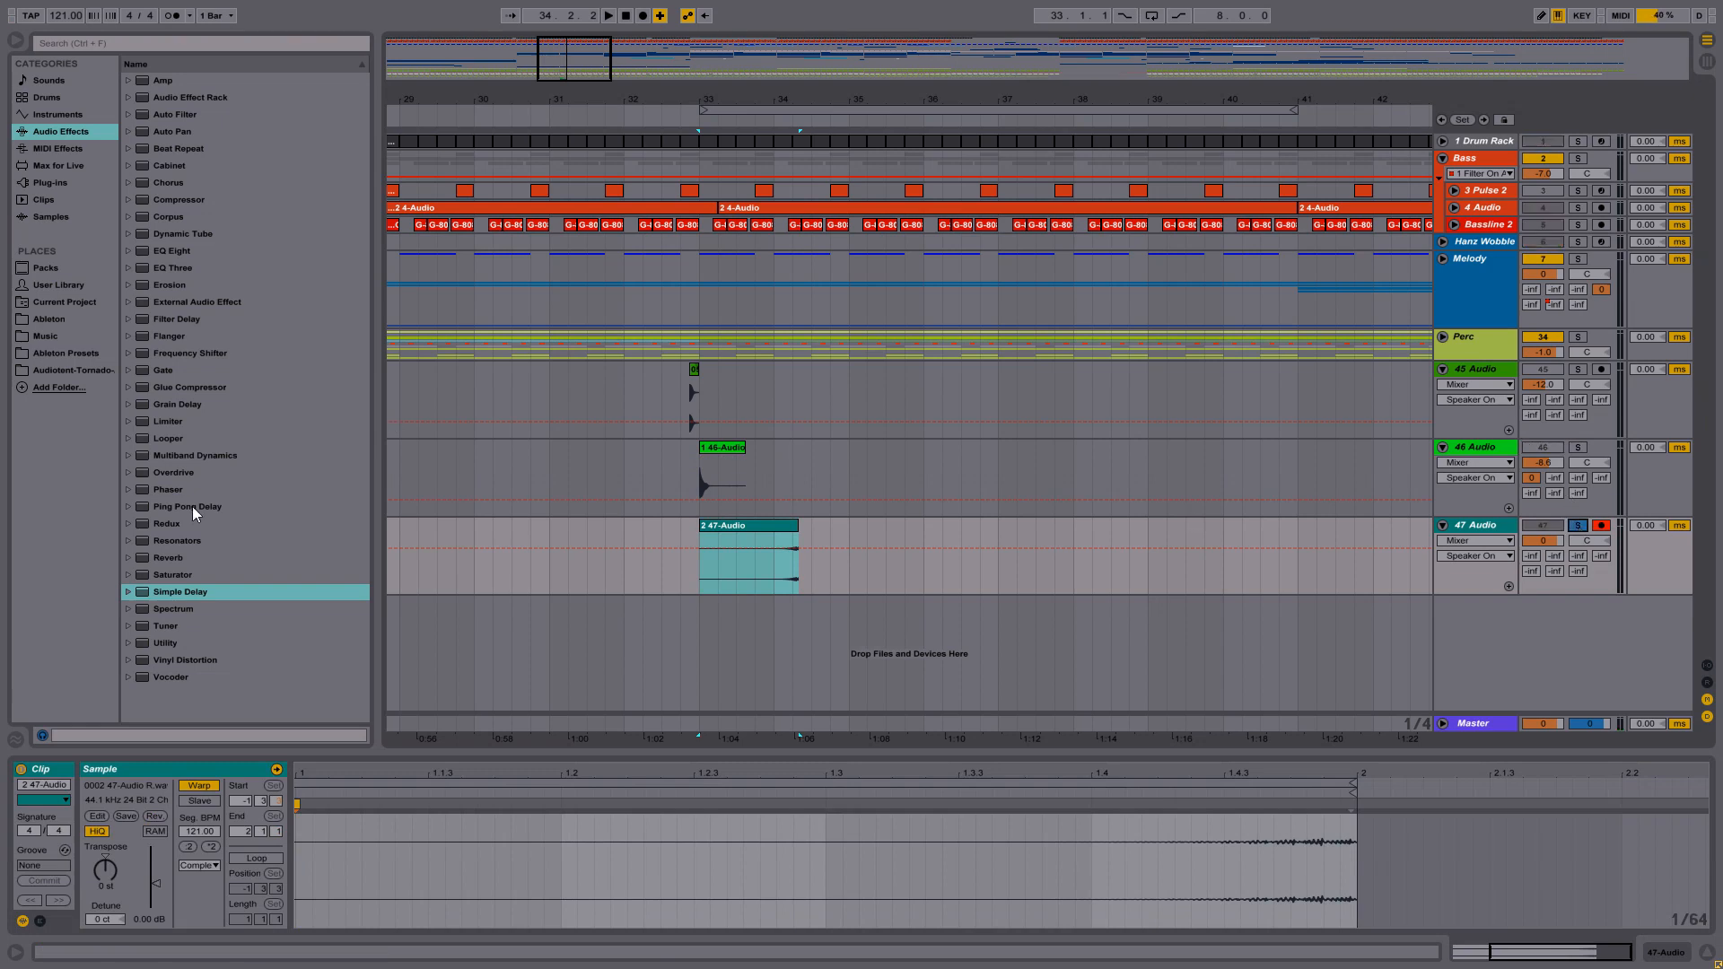
- Add a Reverb to 47 Audio with Hi Cut off, 98% dry/wet, 2.4 dB diffuse level and 20.2 s decay time
left_click_drag(141, 554, 161, 555)
left_click_drag(731, 588, 715, 583)
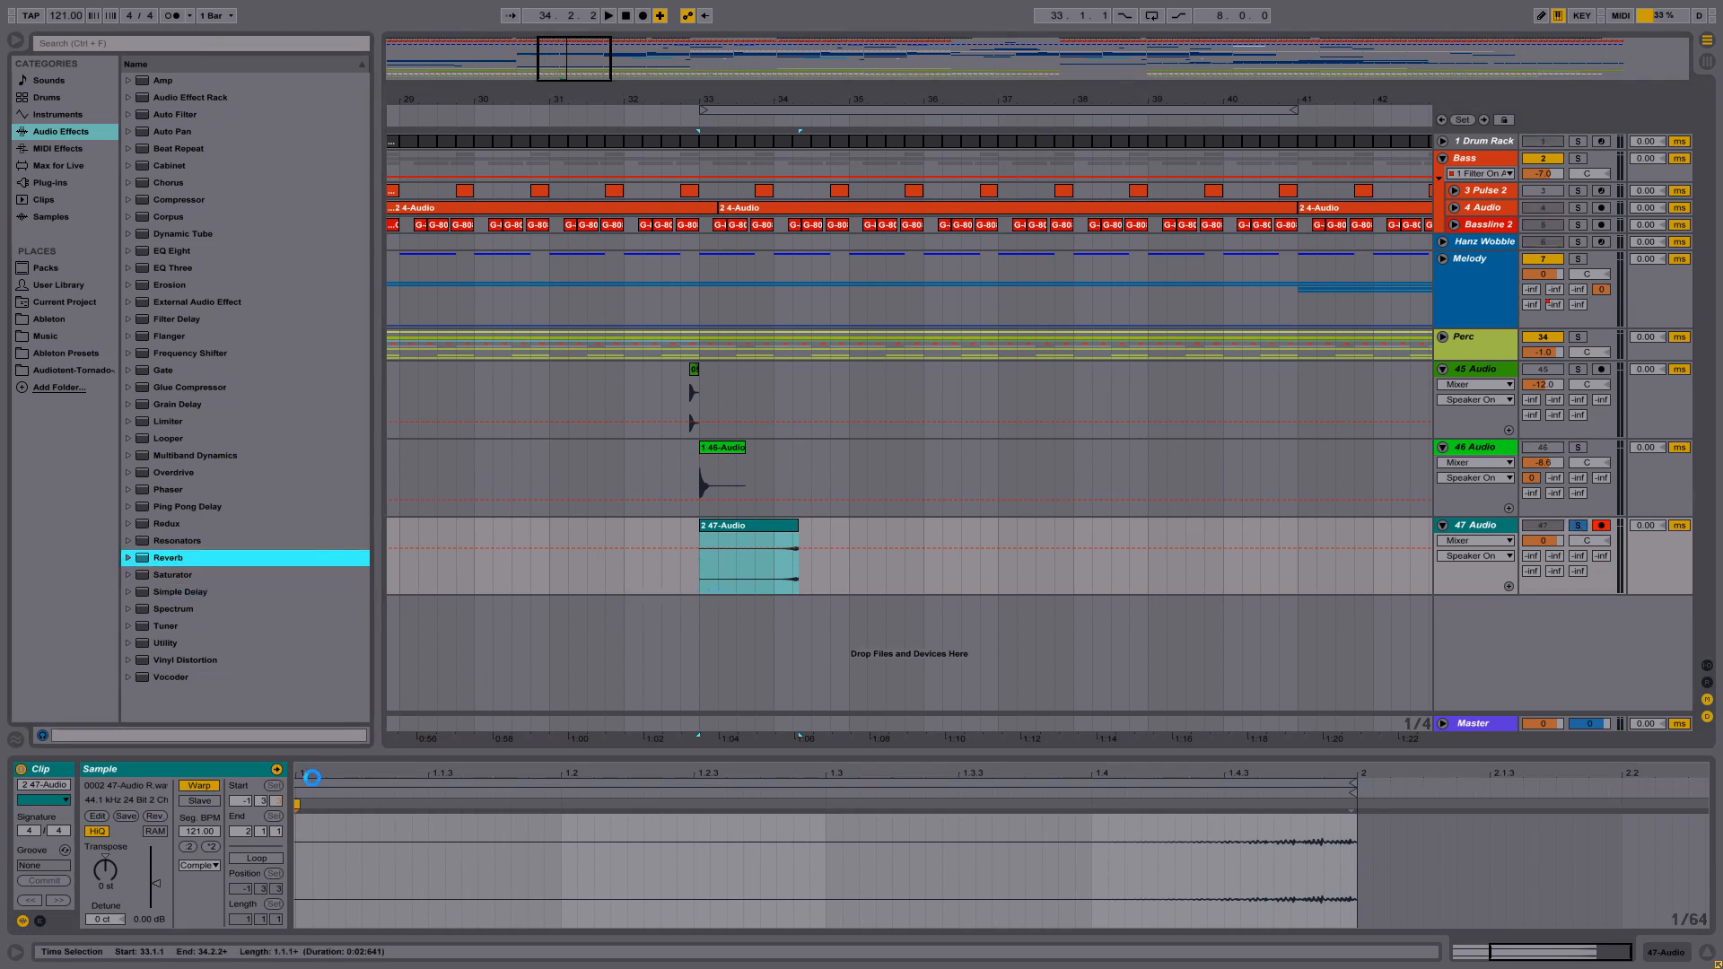
left_click_drag(434, 917, 429, 840)
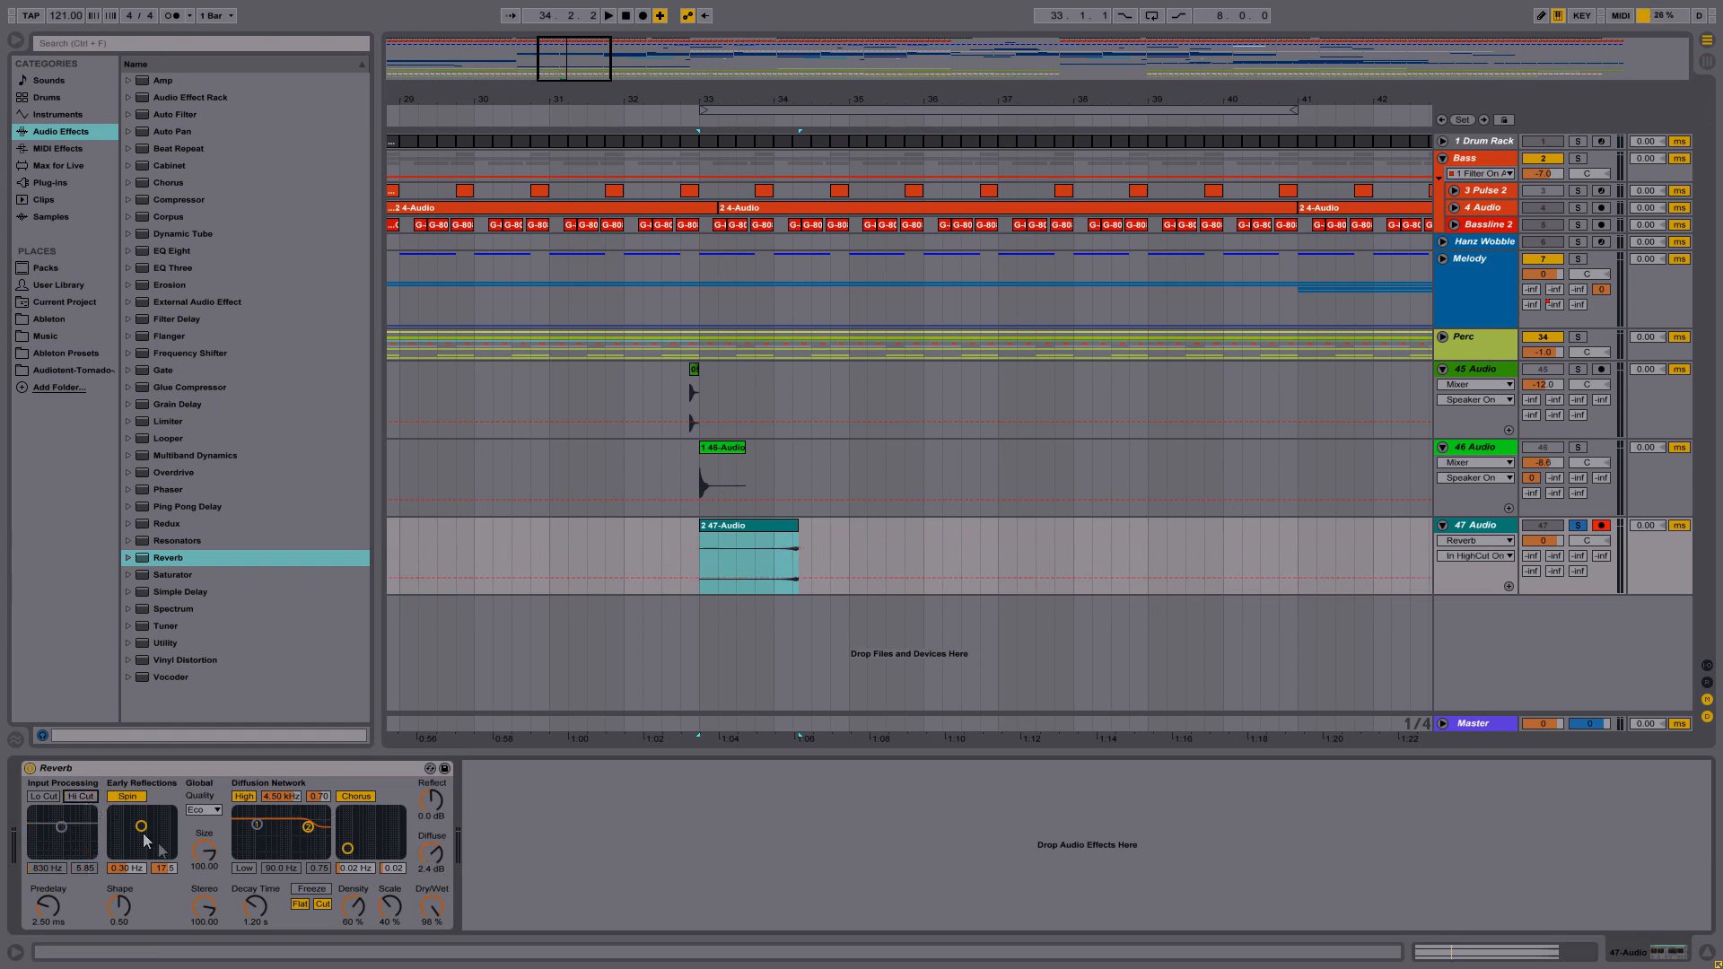
left_click_drag(253, 912, 253, 857)
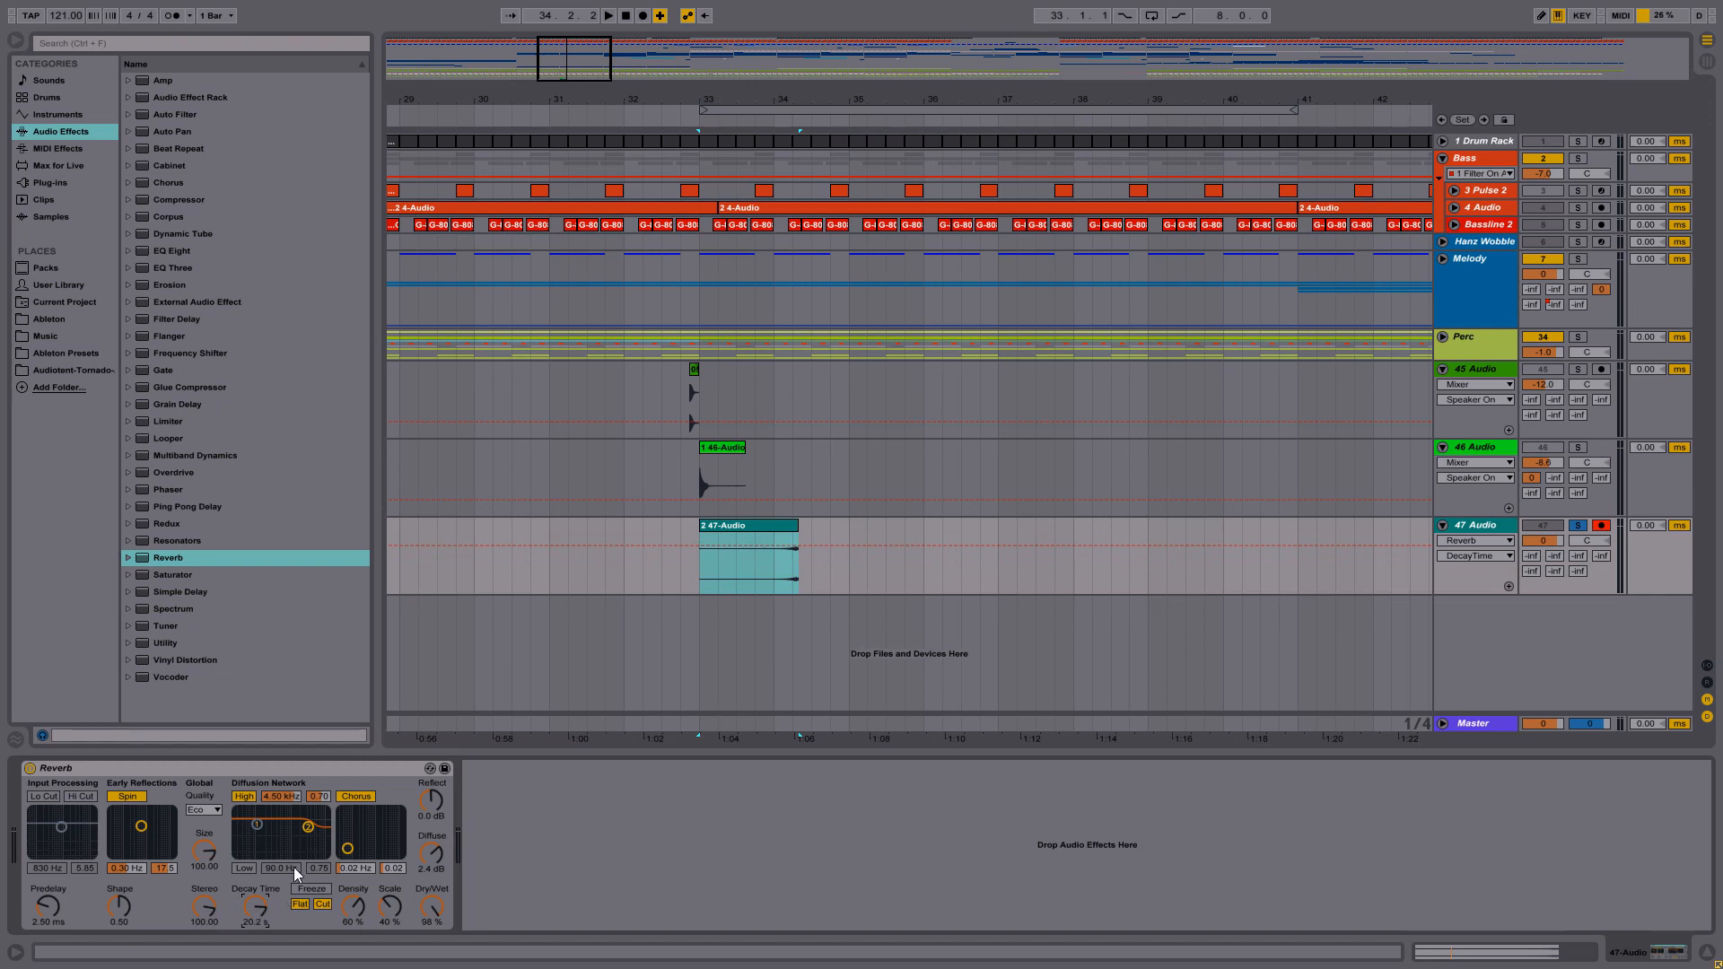
- Play the reversed reverb clip from bar 34, return to bar 33 and unsolo 47 Audio
left_click(768, 578)
key("space")
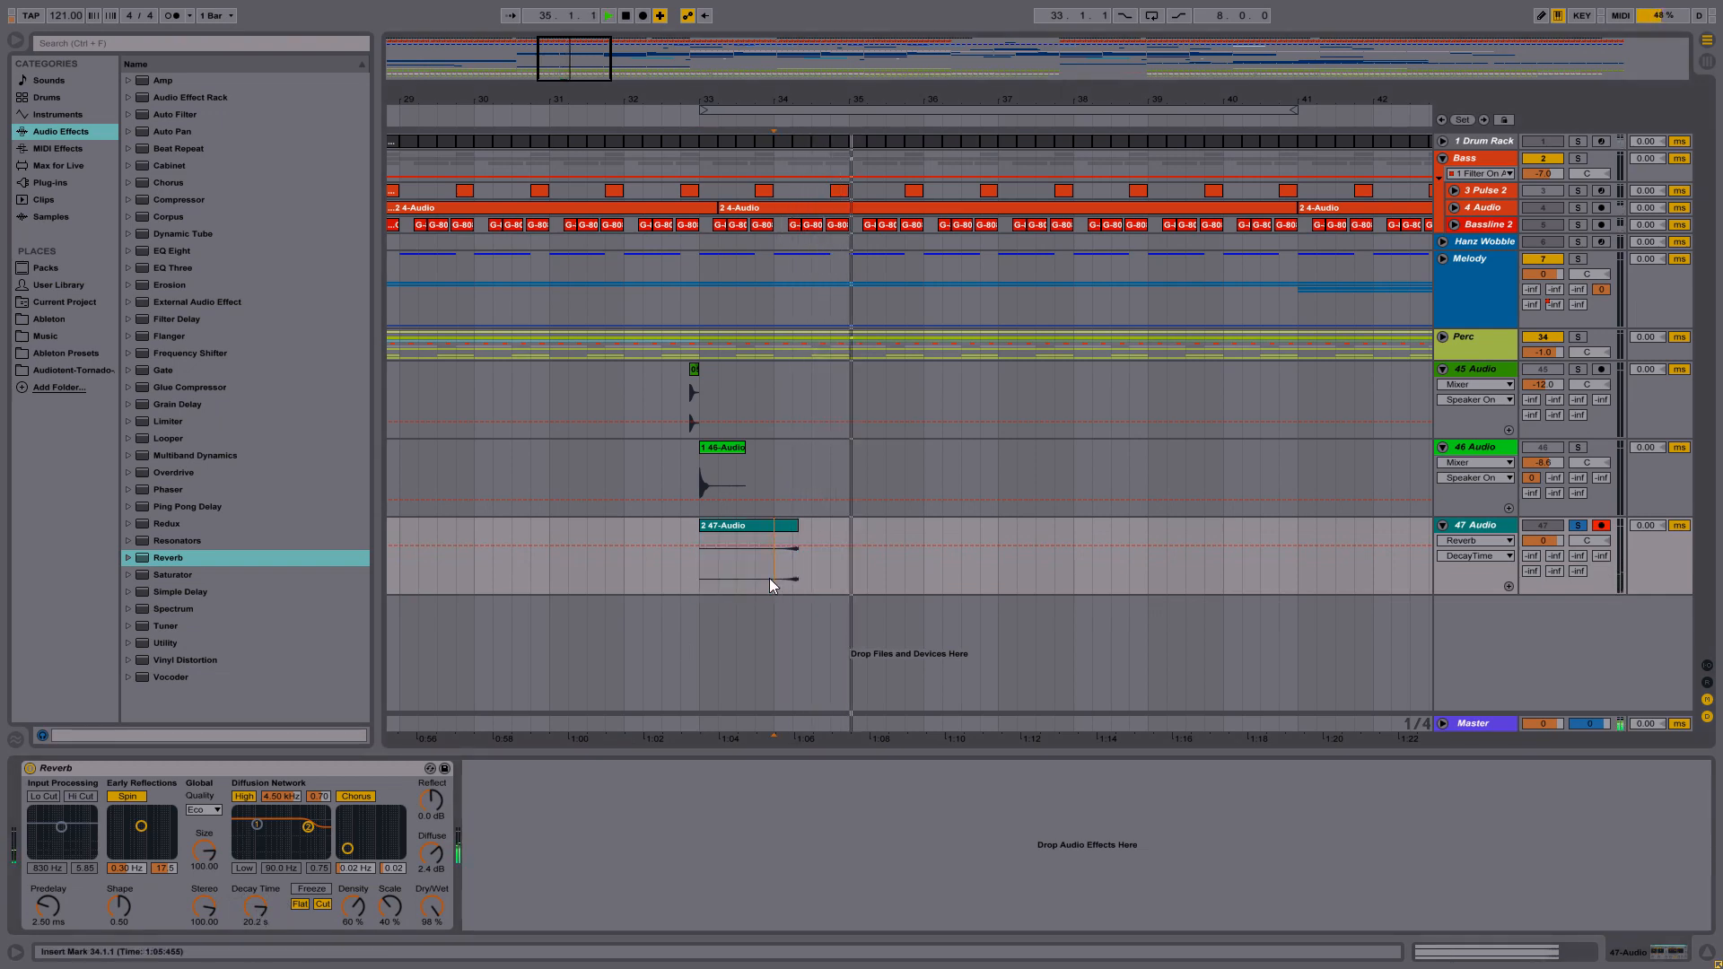
left_click(701, 573)
key("space")
left_click(1574, 527)
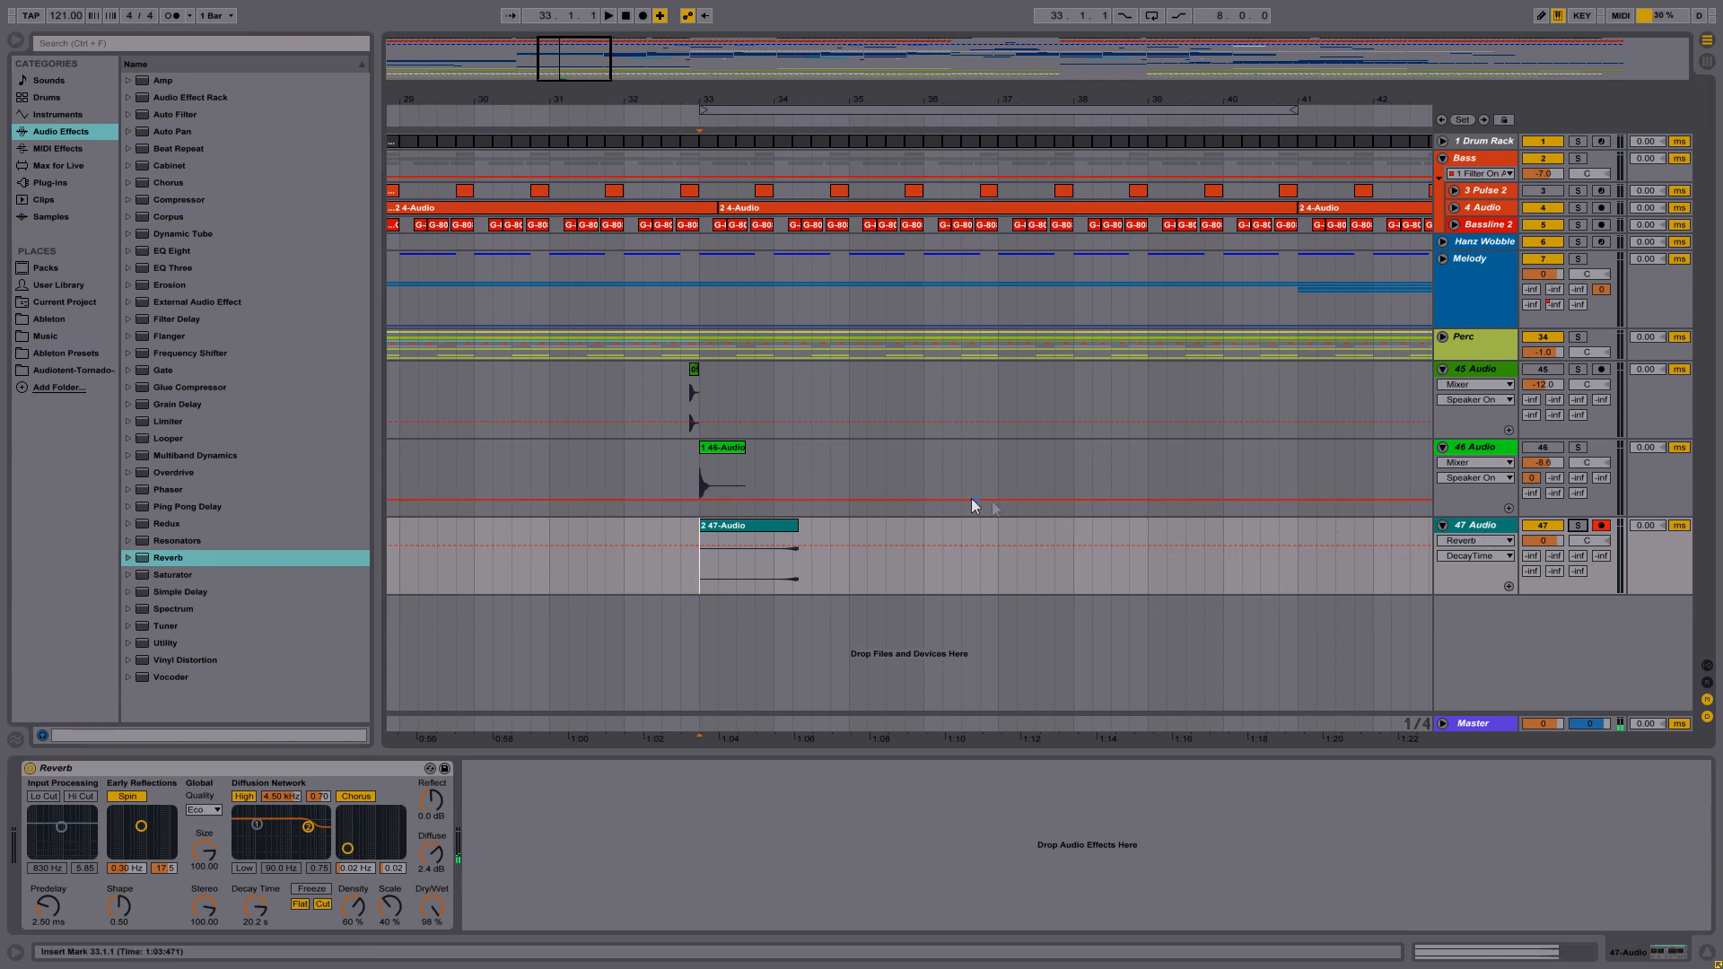
- Freeze and flatten the 47 Audio track, and select its first flattened clip at bar 33
right_click(1479, 529)
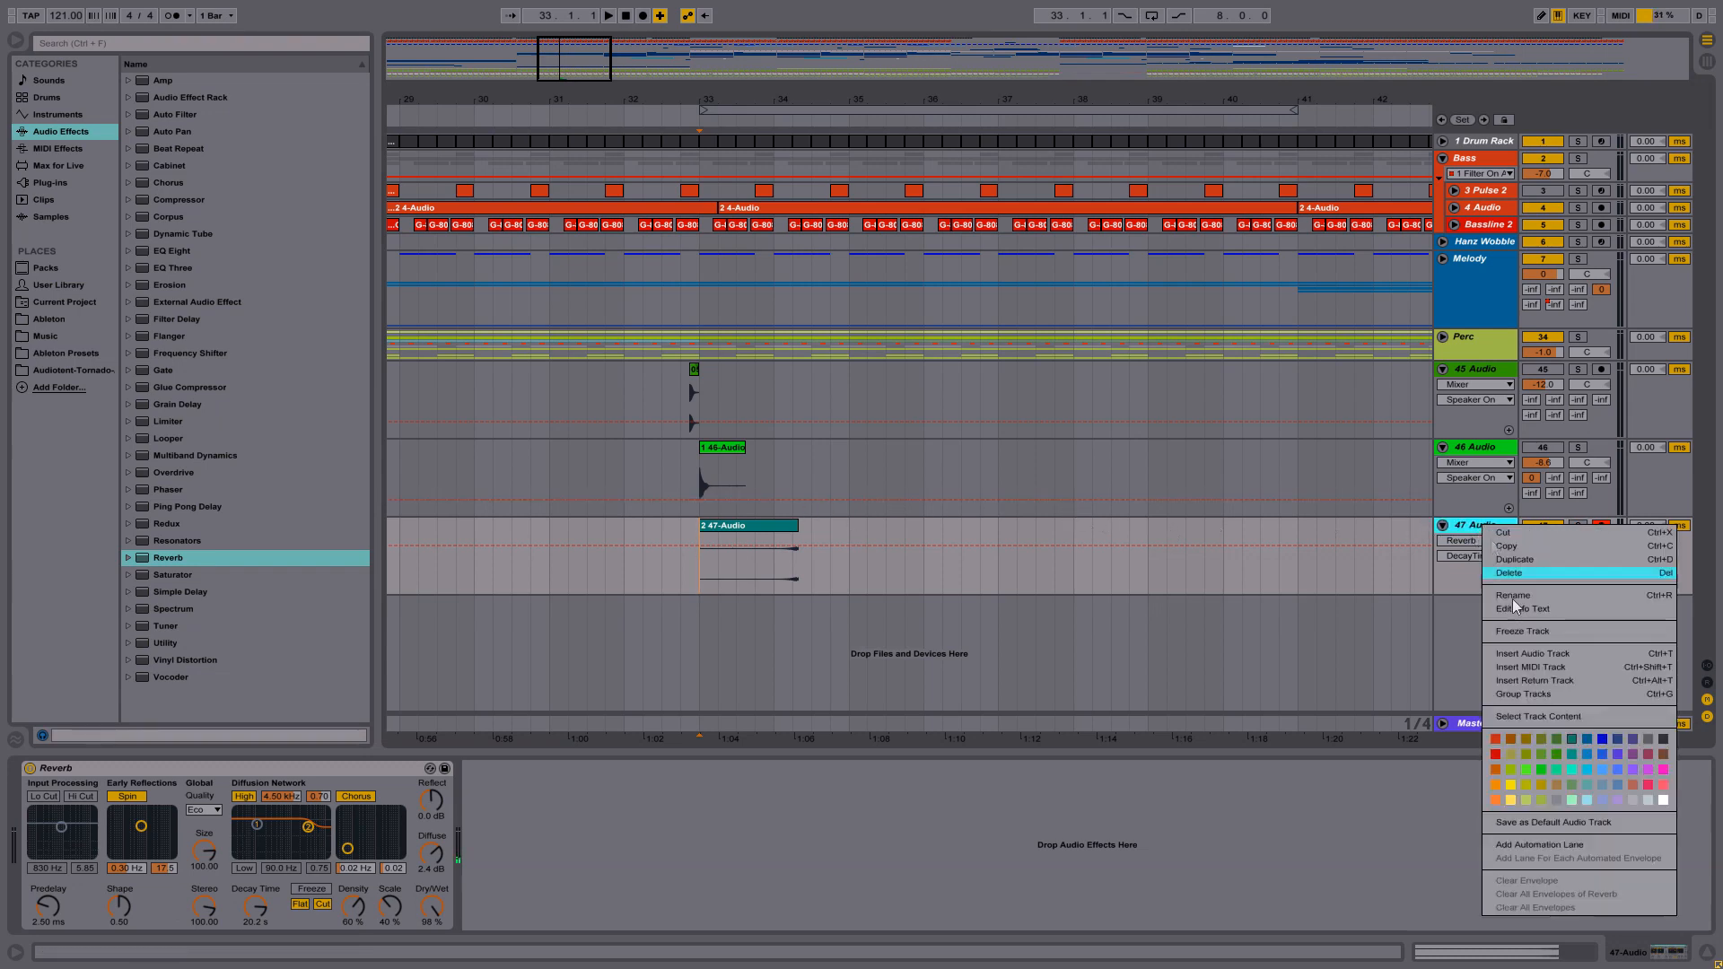
left_click(1525, 633)
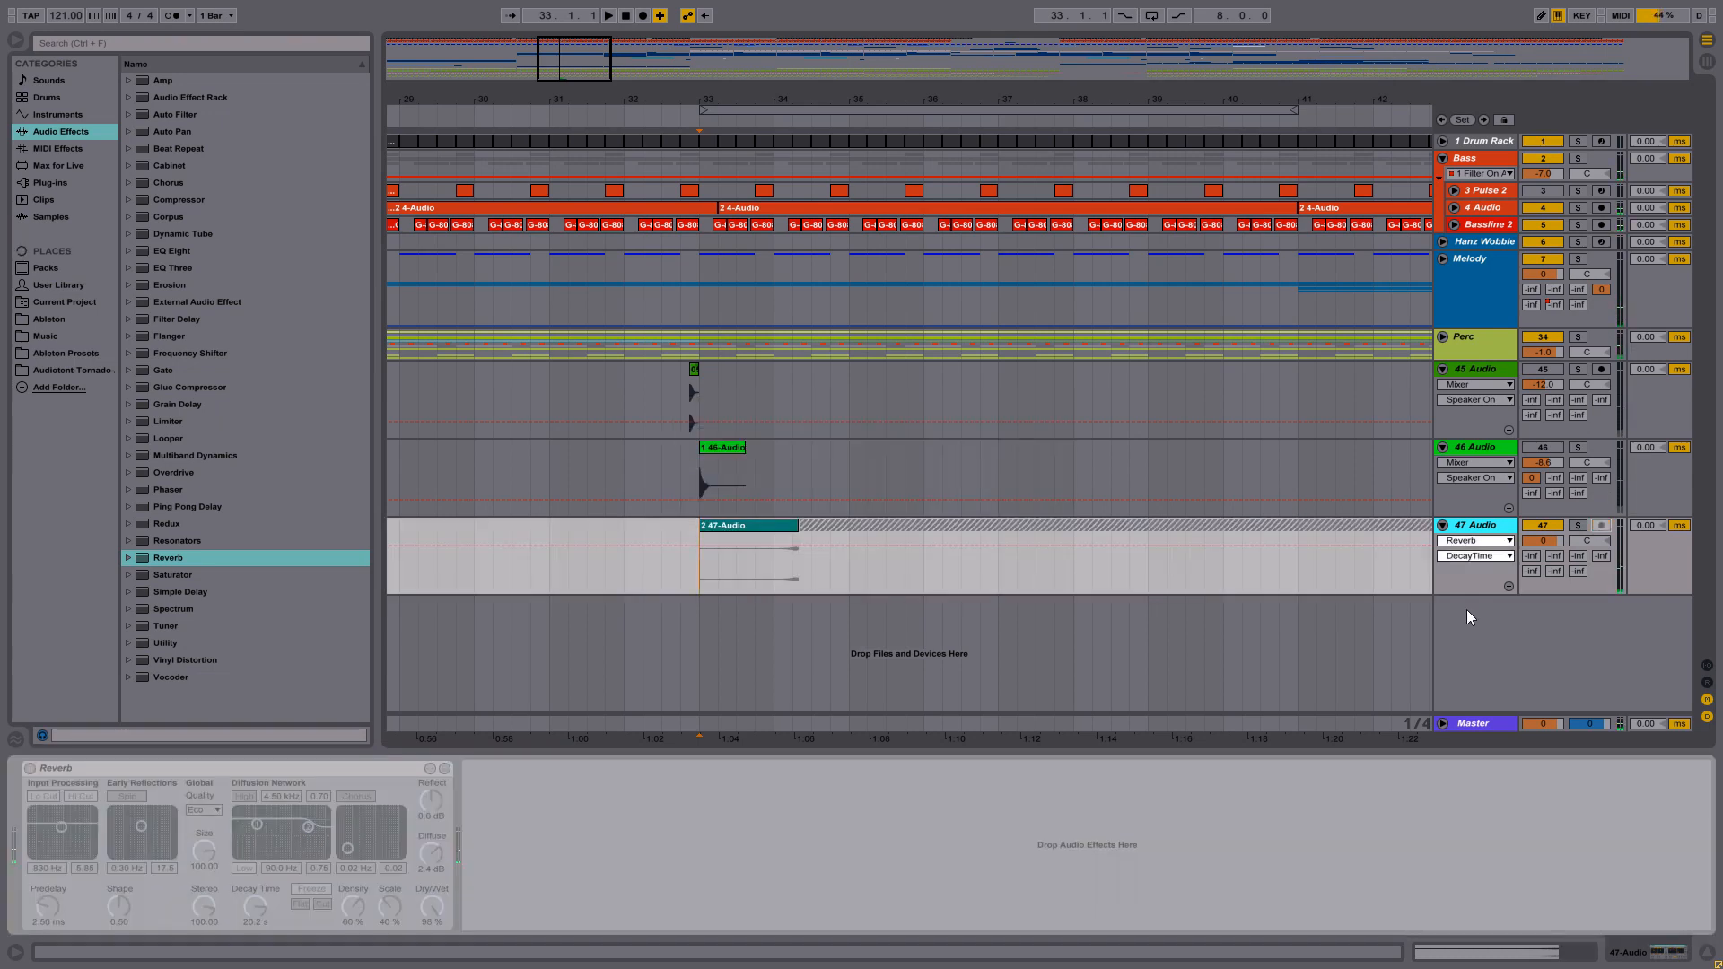
right_click(1502, 527)
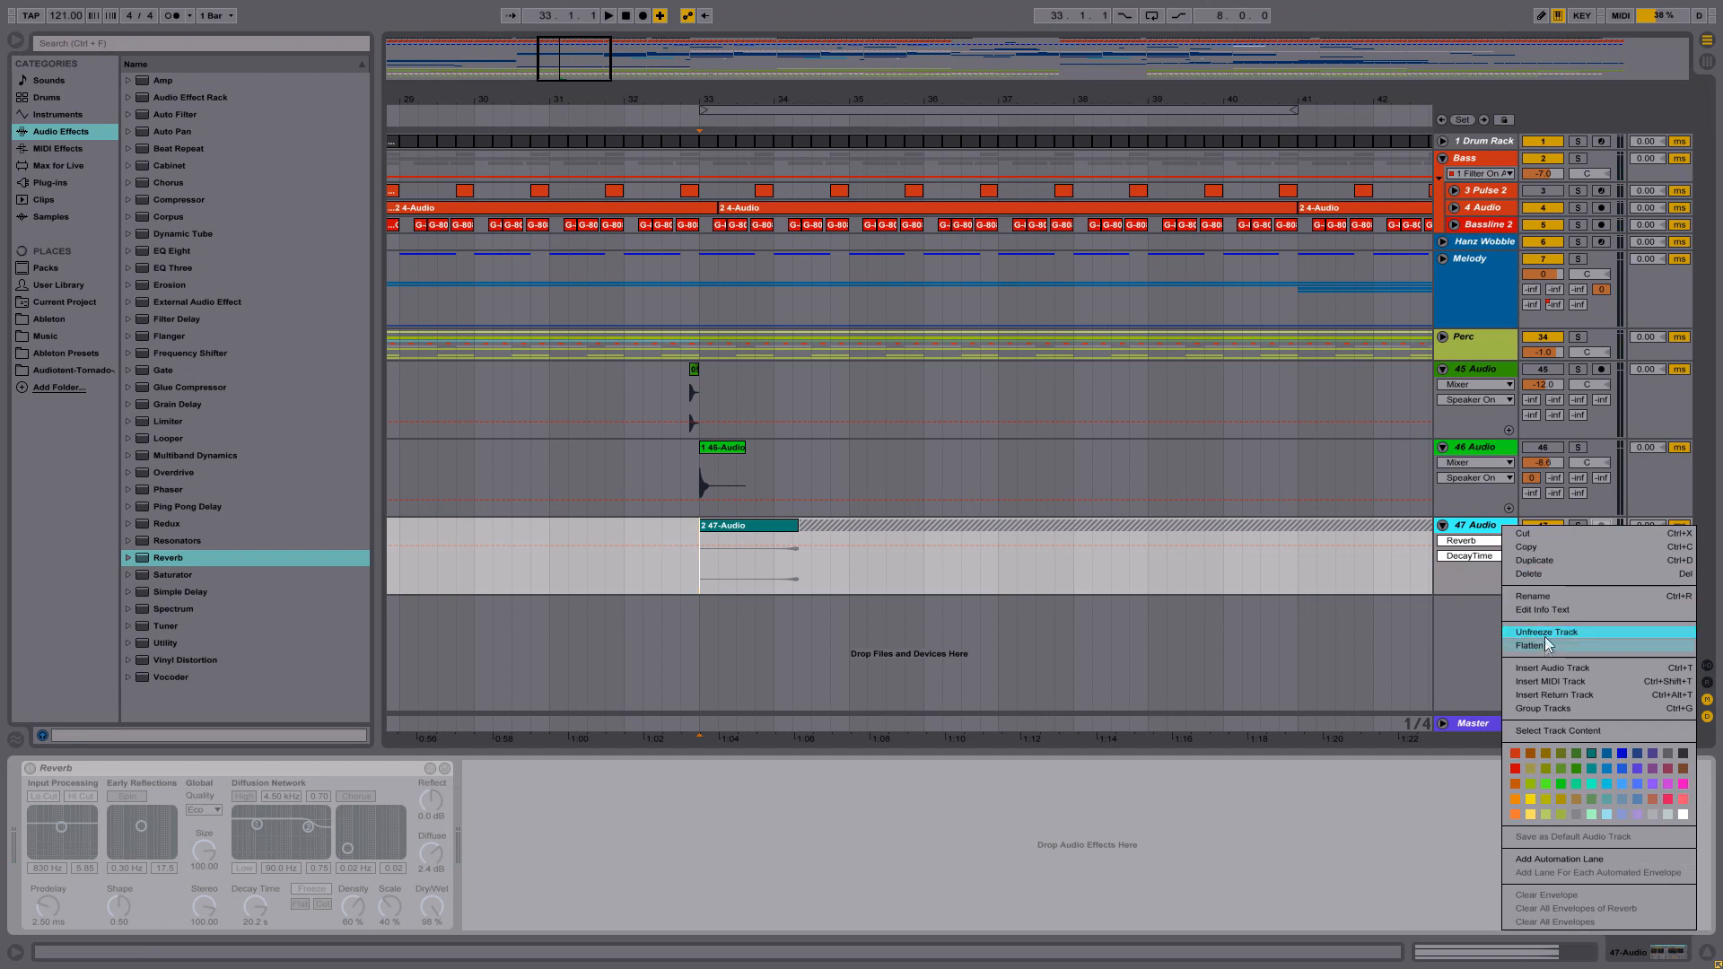
left_click(1543, 642)
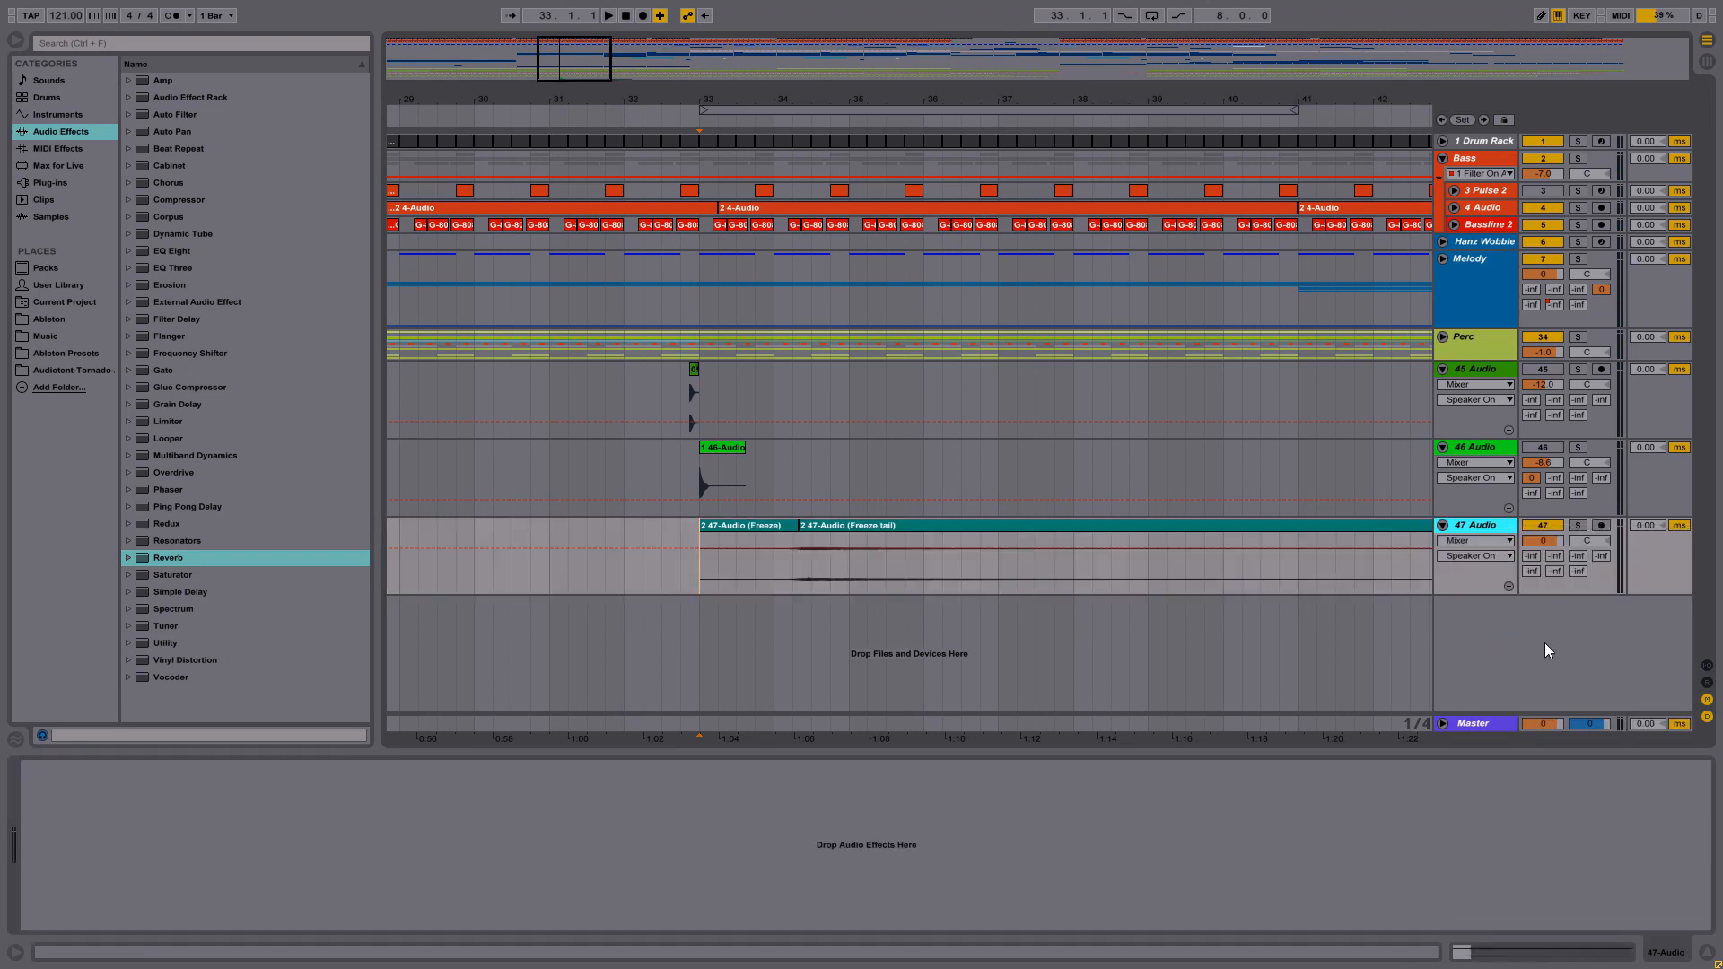
left_click(753, 530)
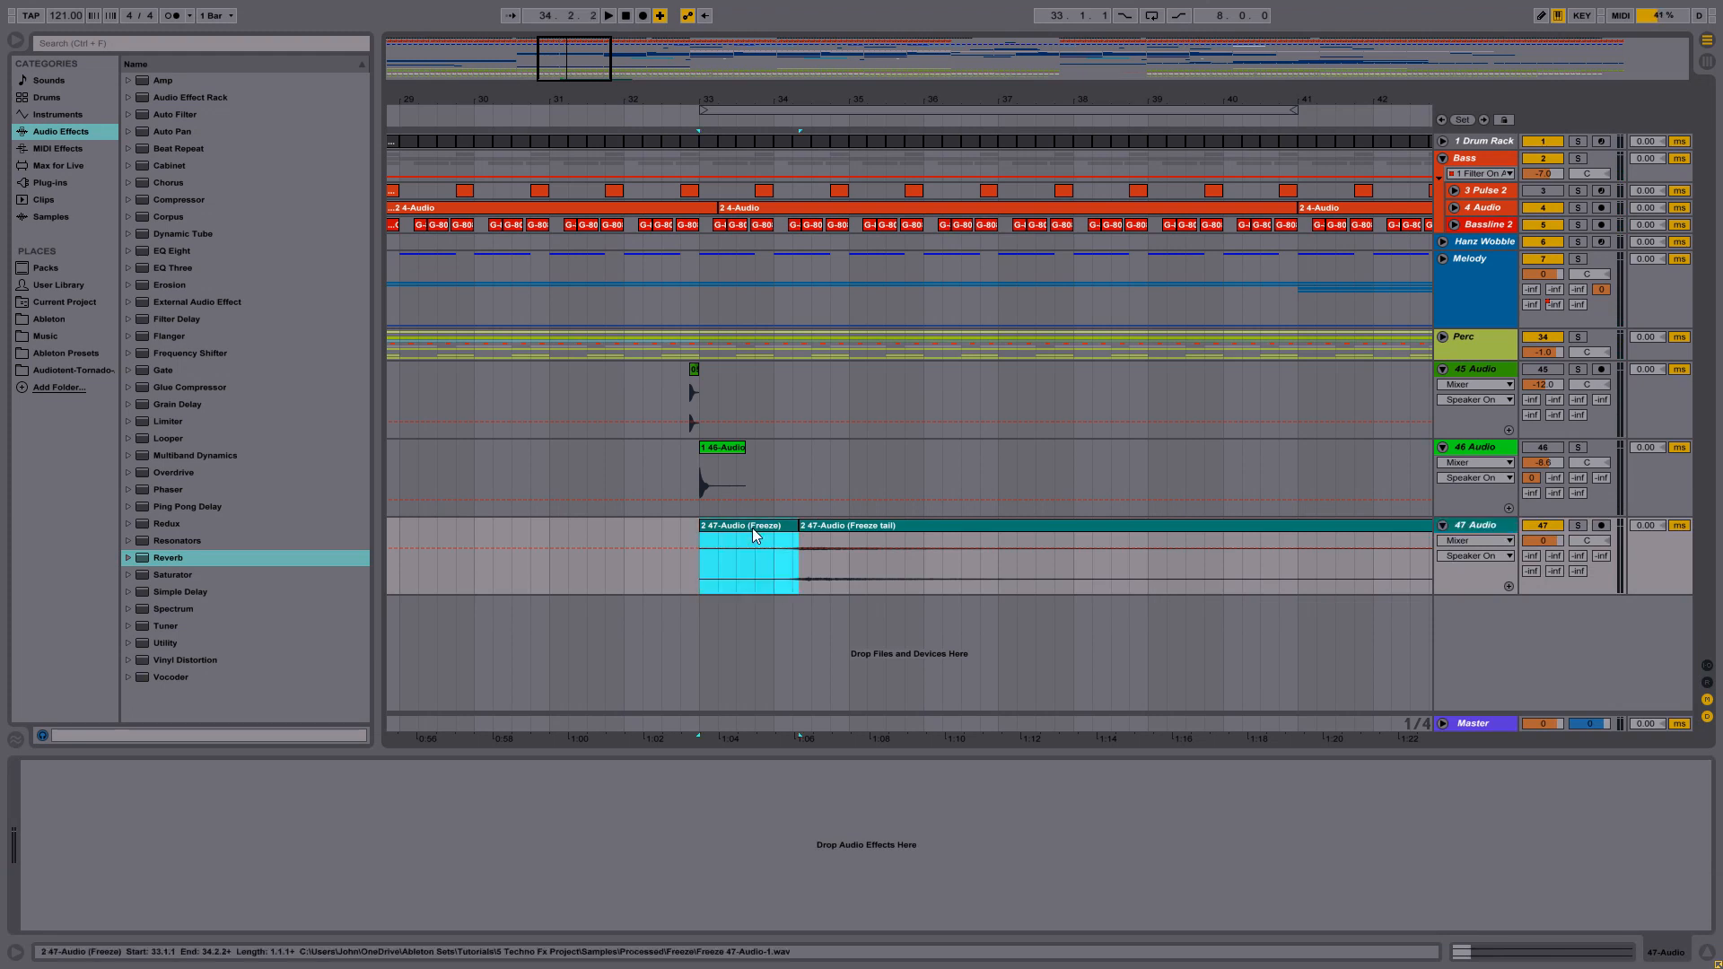
- Delete the flattened clip at bar 33 on 47 Audio and reverse the freeze tail clip
key("Delete")
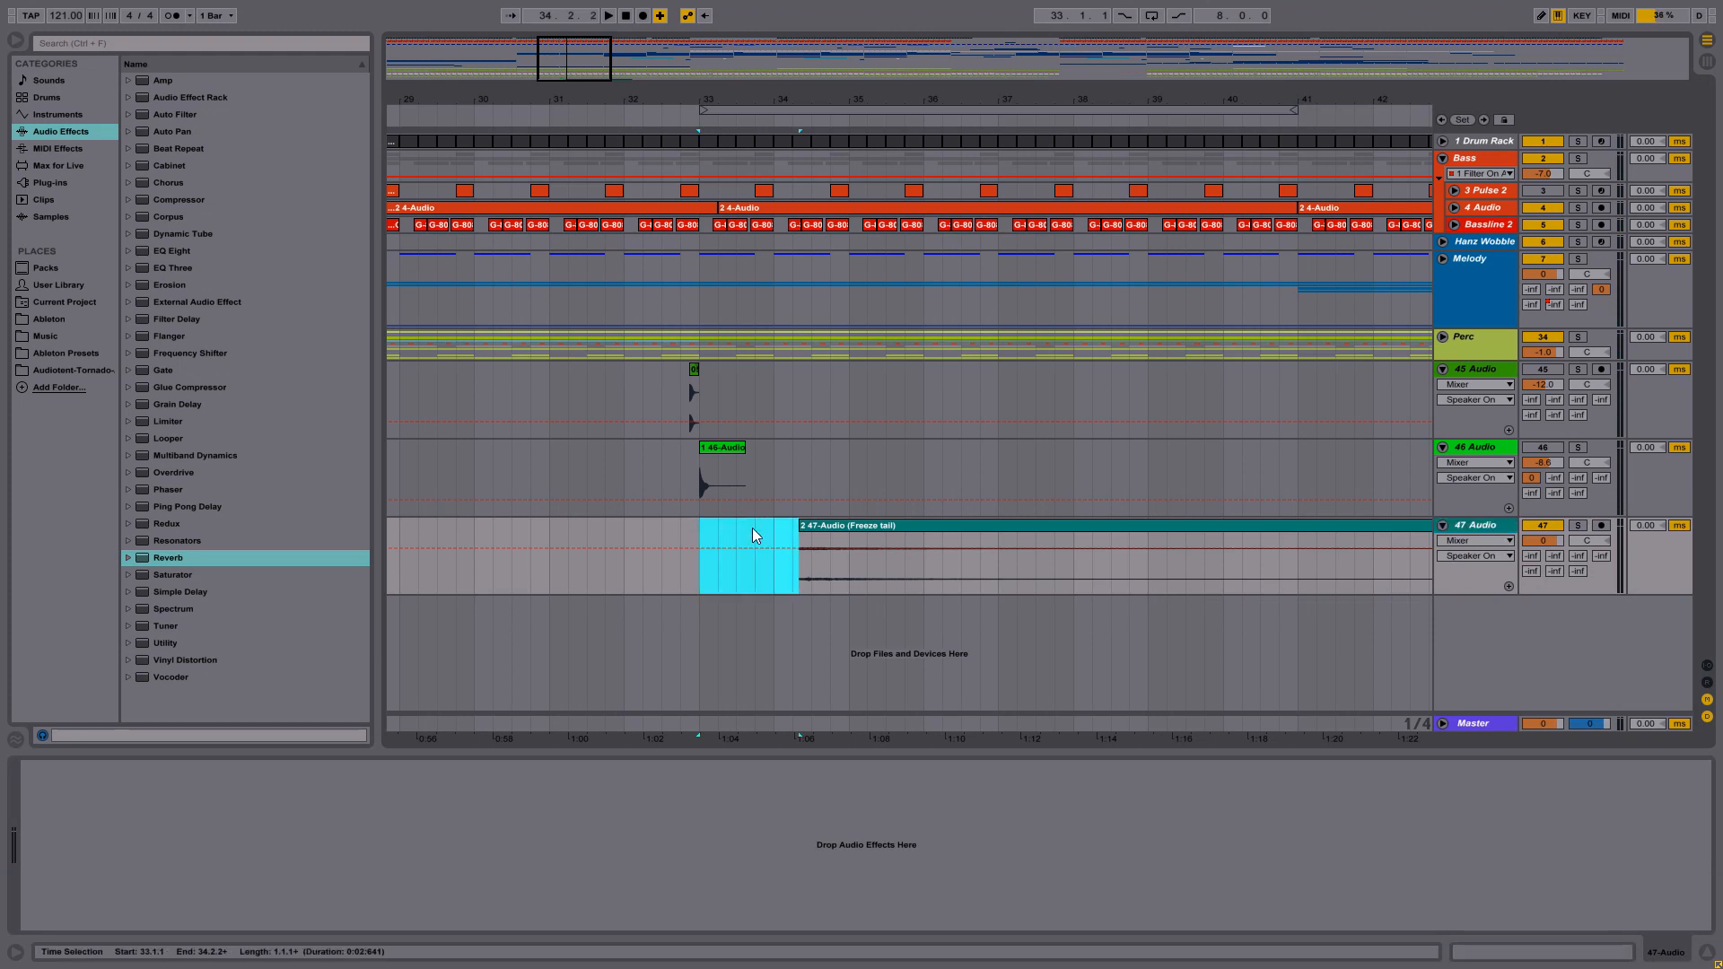
left_click(908, 525)
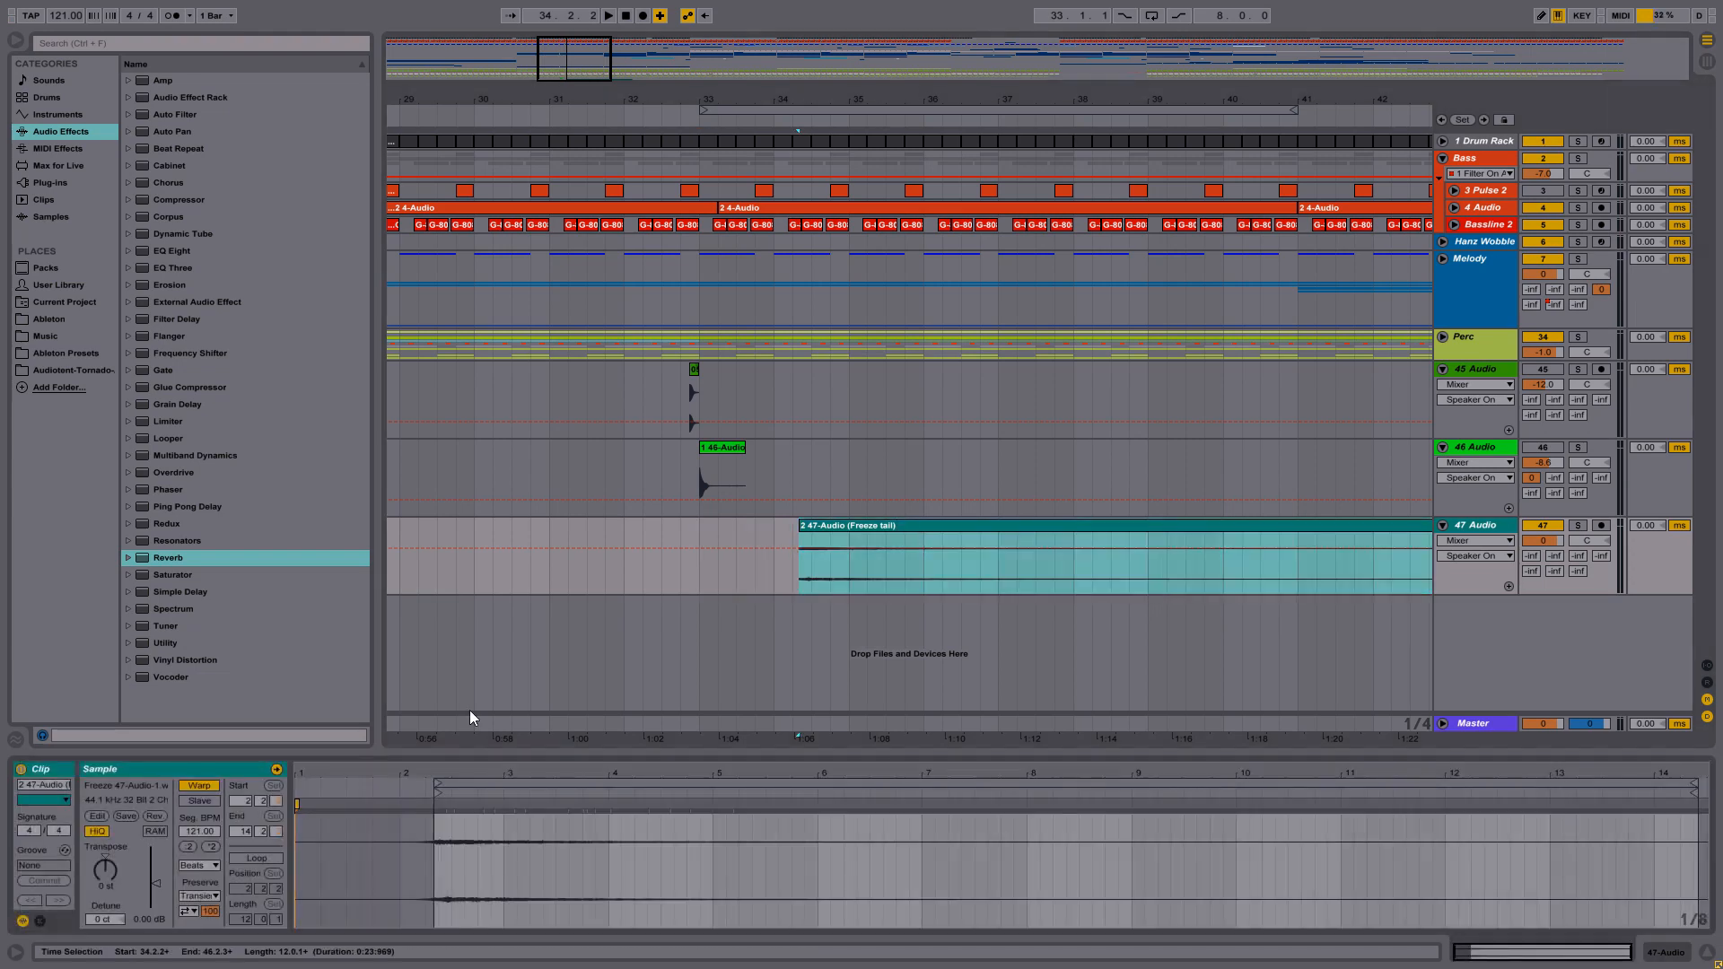
left_click(156, 816)
- Move the reversed freeze tail clip on 47 Audio earlier to start at bar 21, so it swells into bar 33
left_click_drag(823, 94, 823, 56)
left_click_drag(1192, 530, 755, 530)
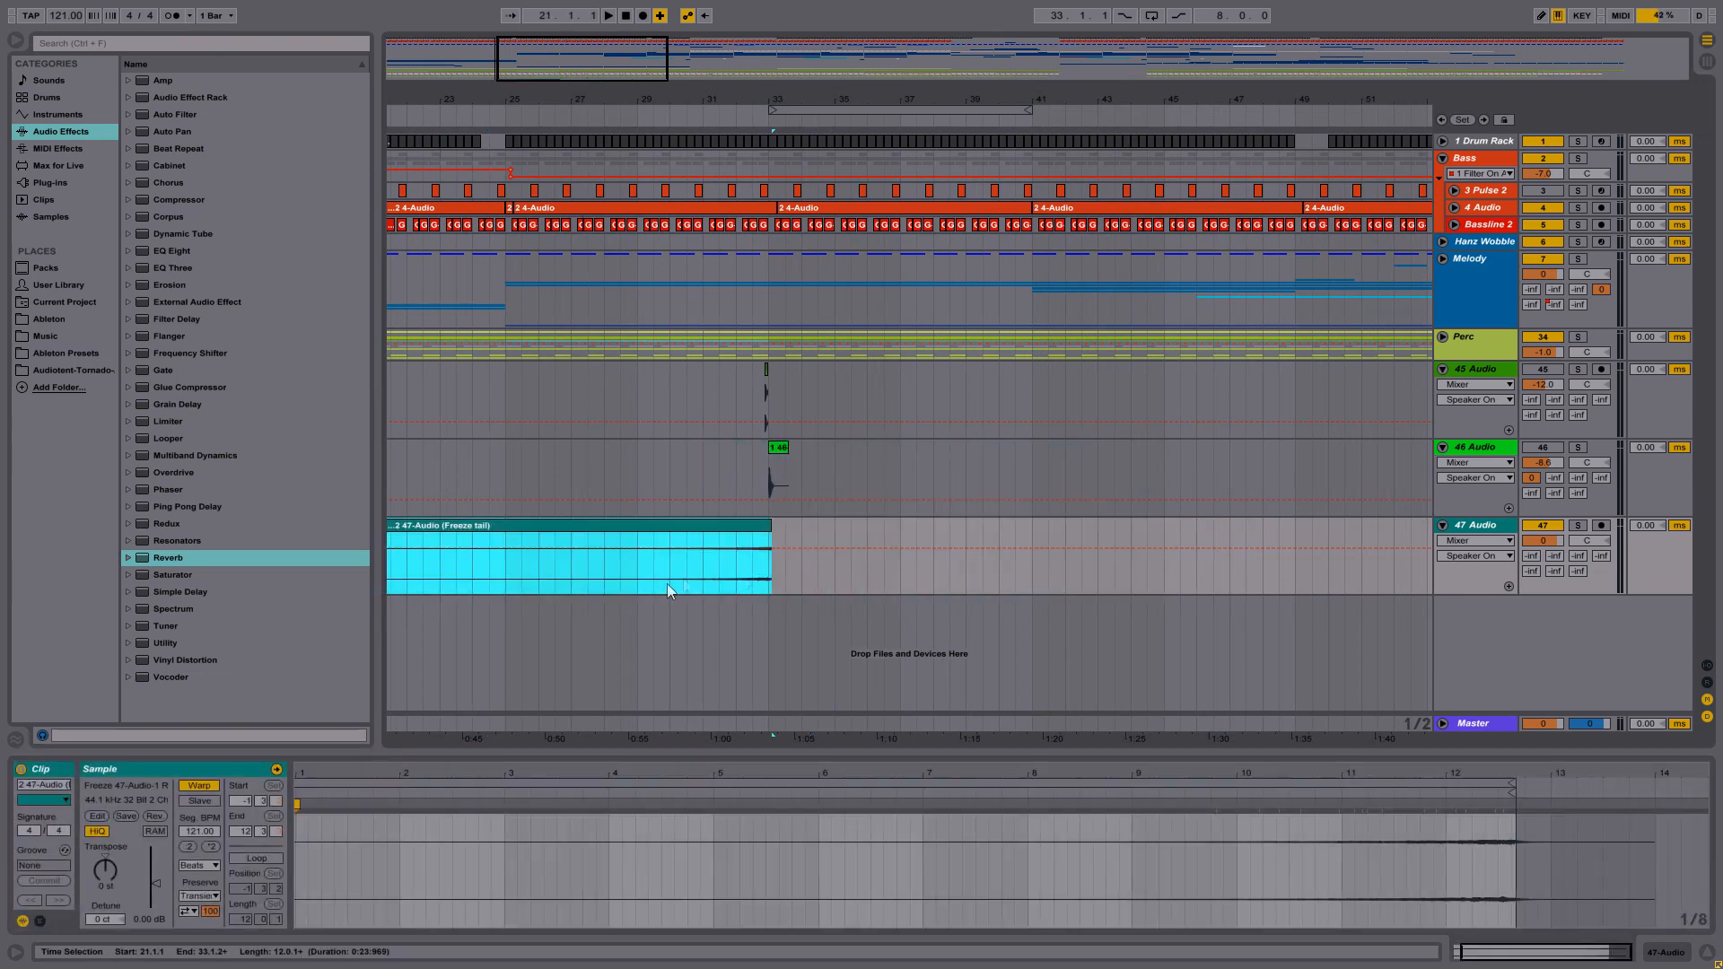
- Activate 46 Audio and balance it in playback from bar 29, with 47 Audio's volume at -4.0 dB and both tracks' ValhallaRoom sends at 0 dB
left_click(643, 585)
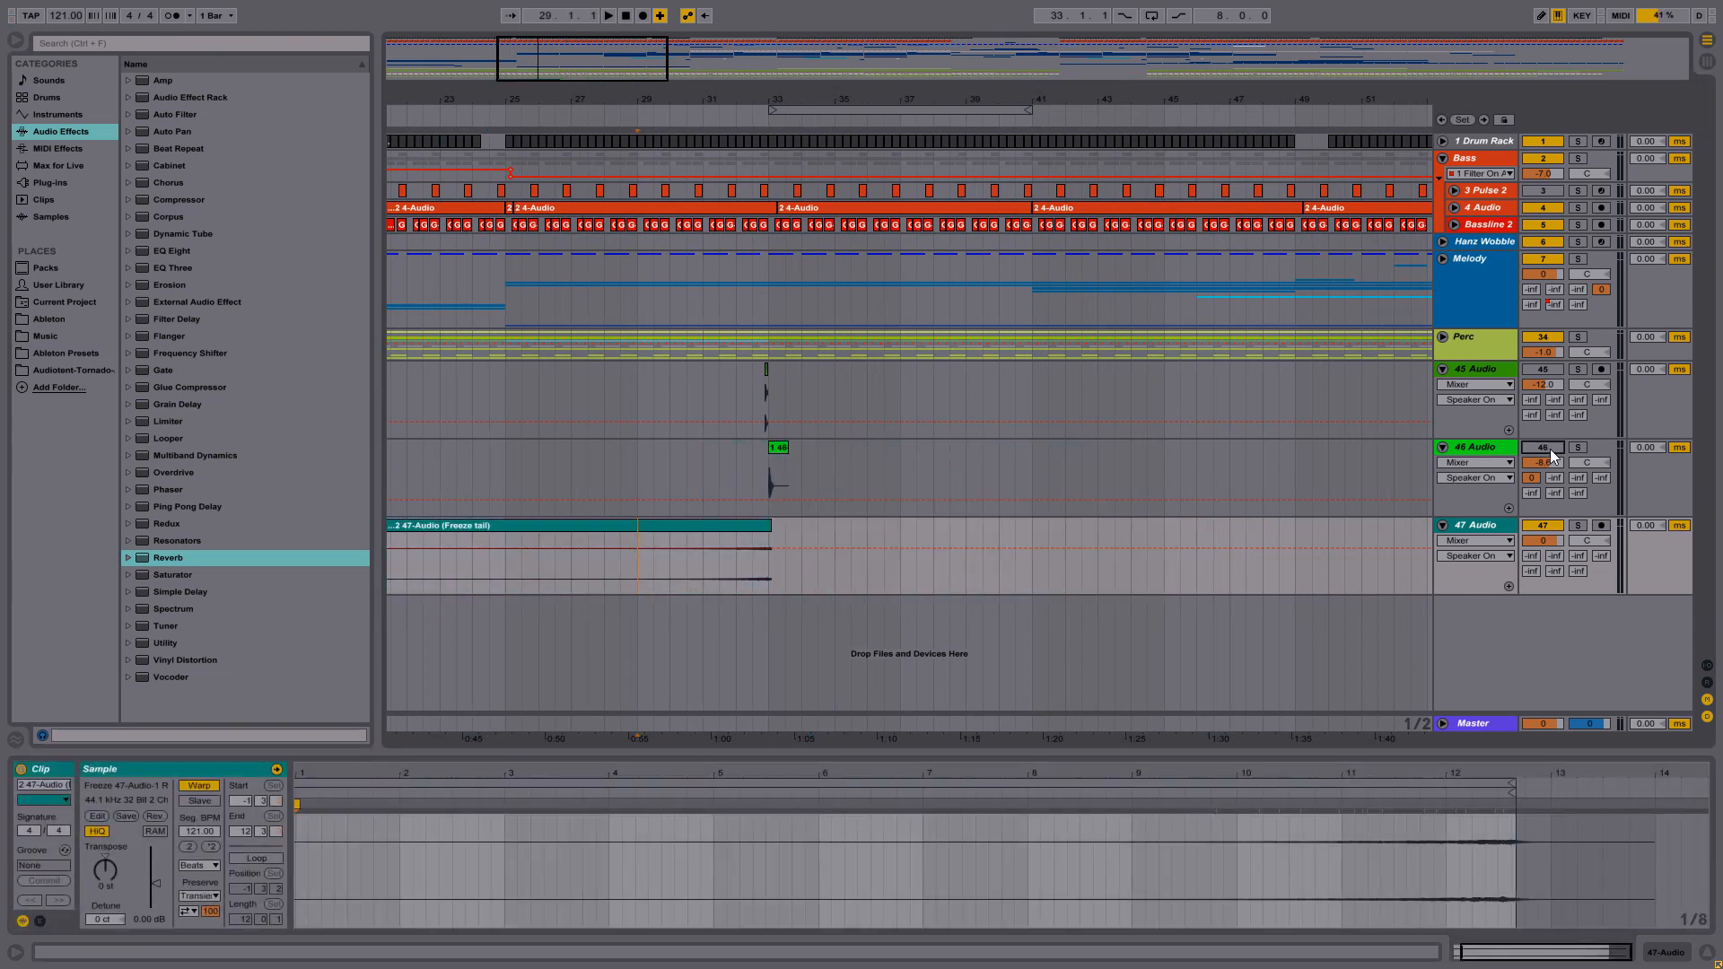
left_click_drag(1534, 481, 1530, 547)
key("space")
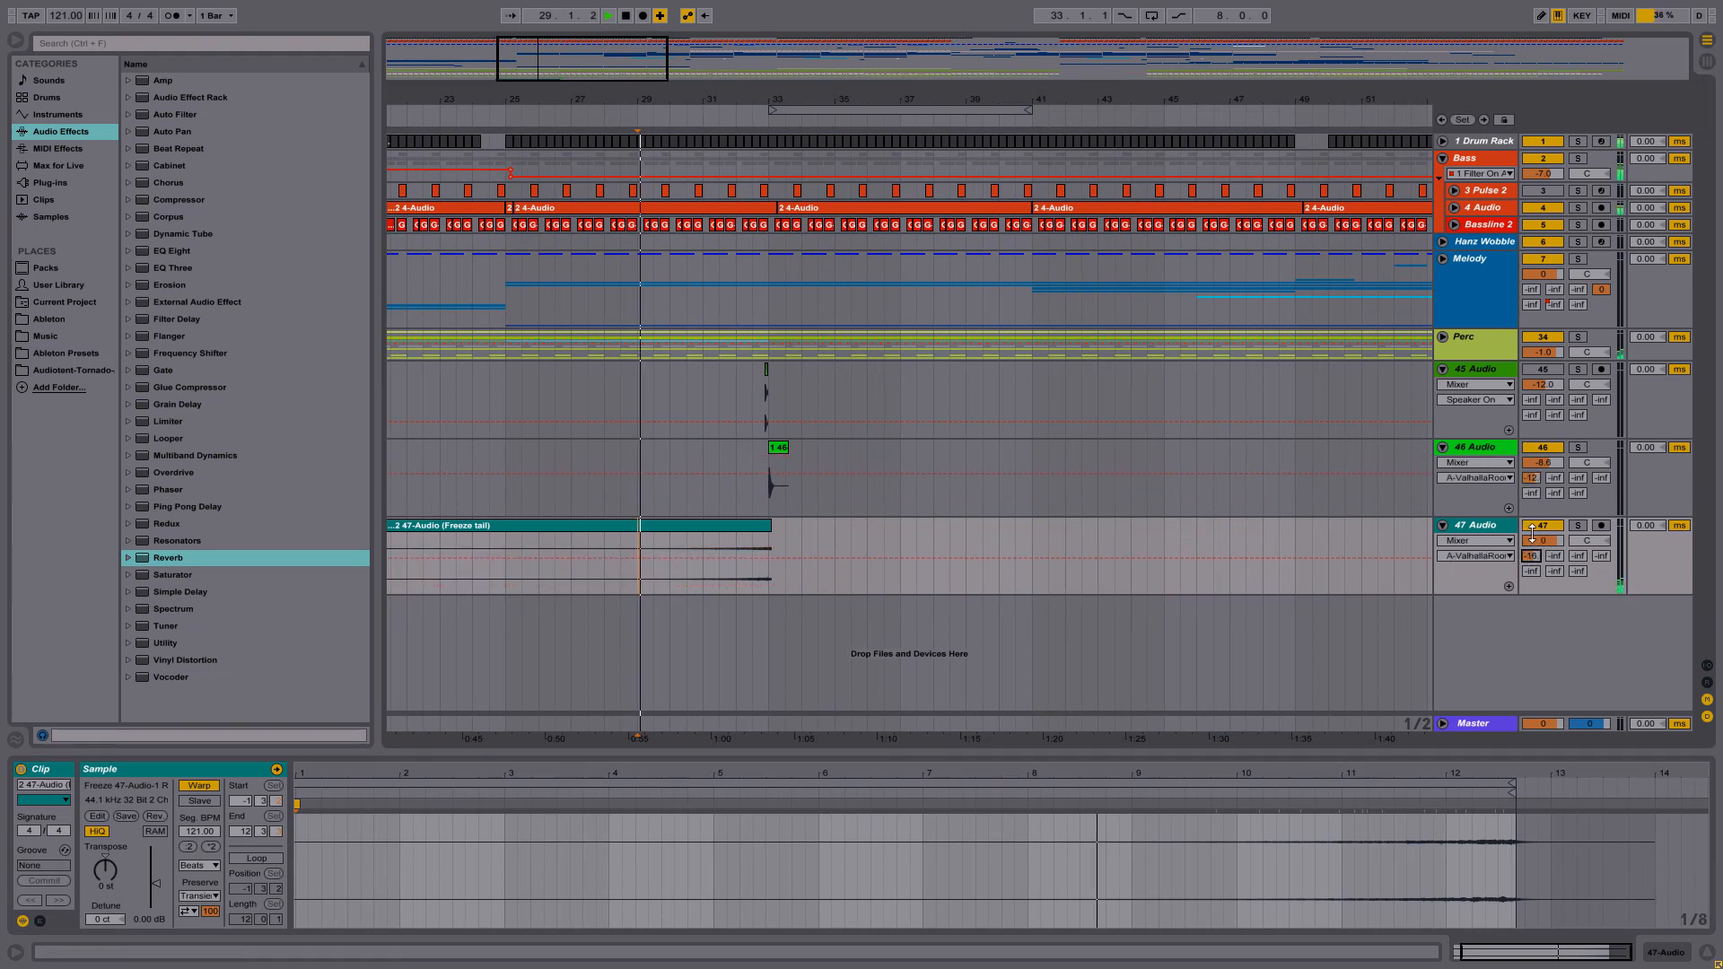
left_click_drag(1544, 543, 1544, 556)
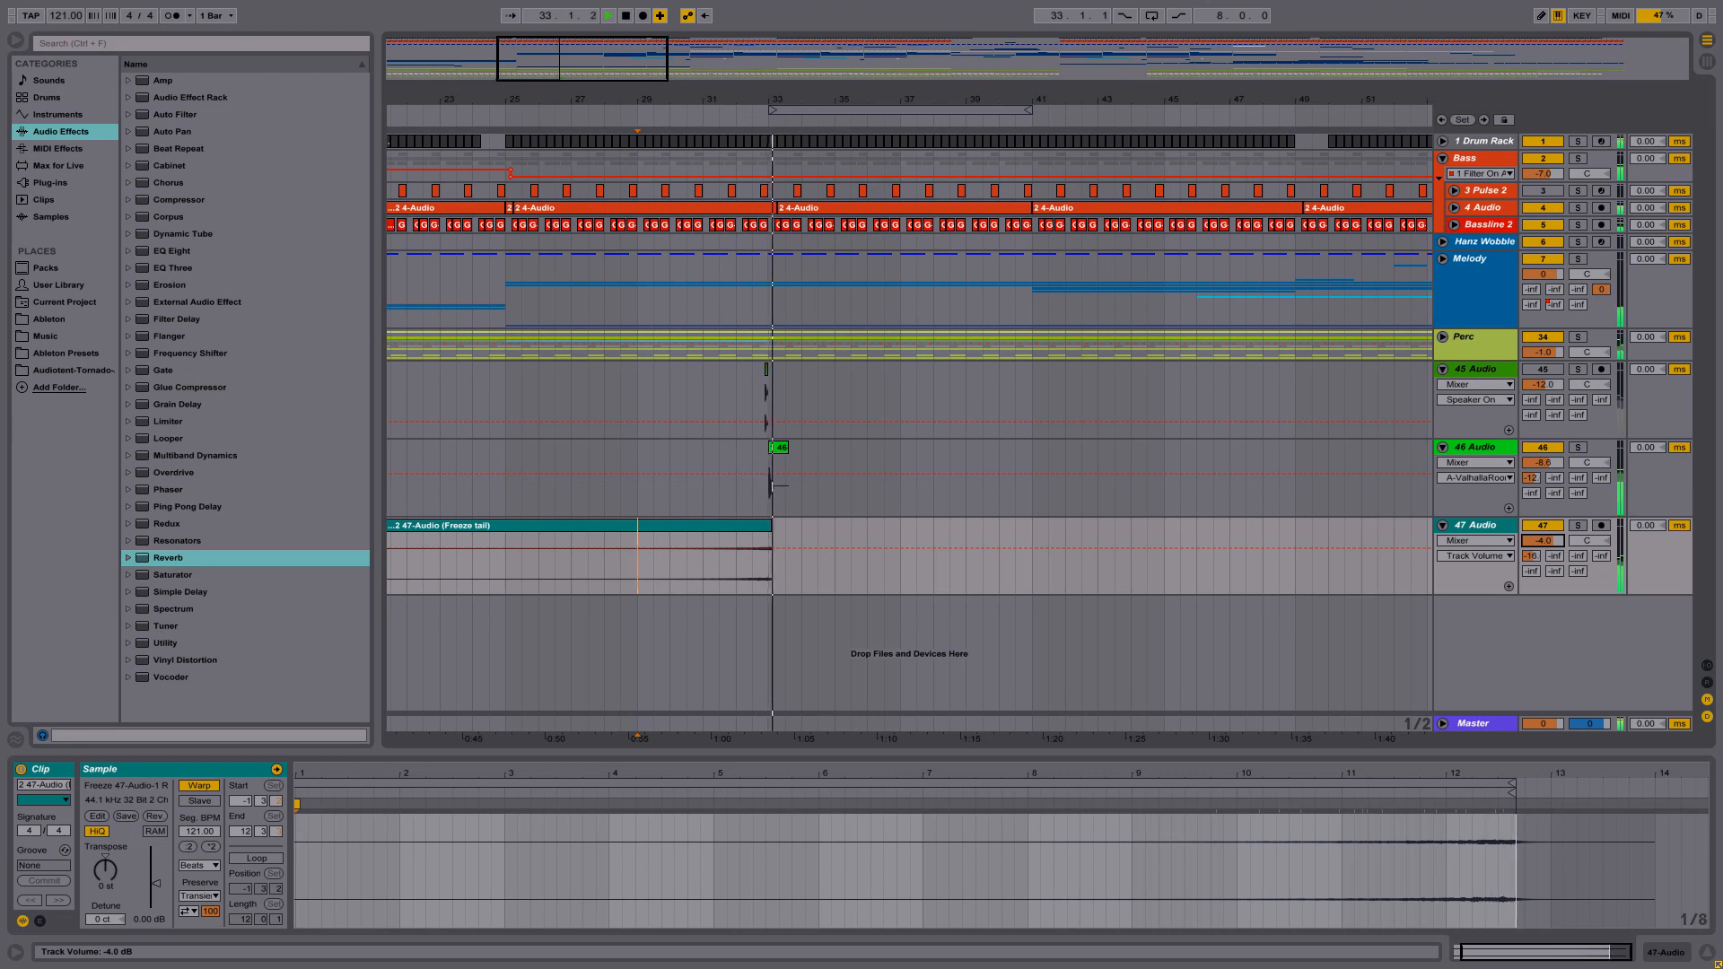
key("space")
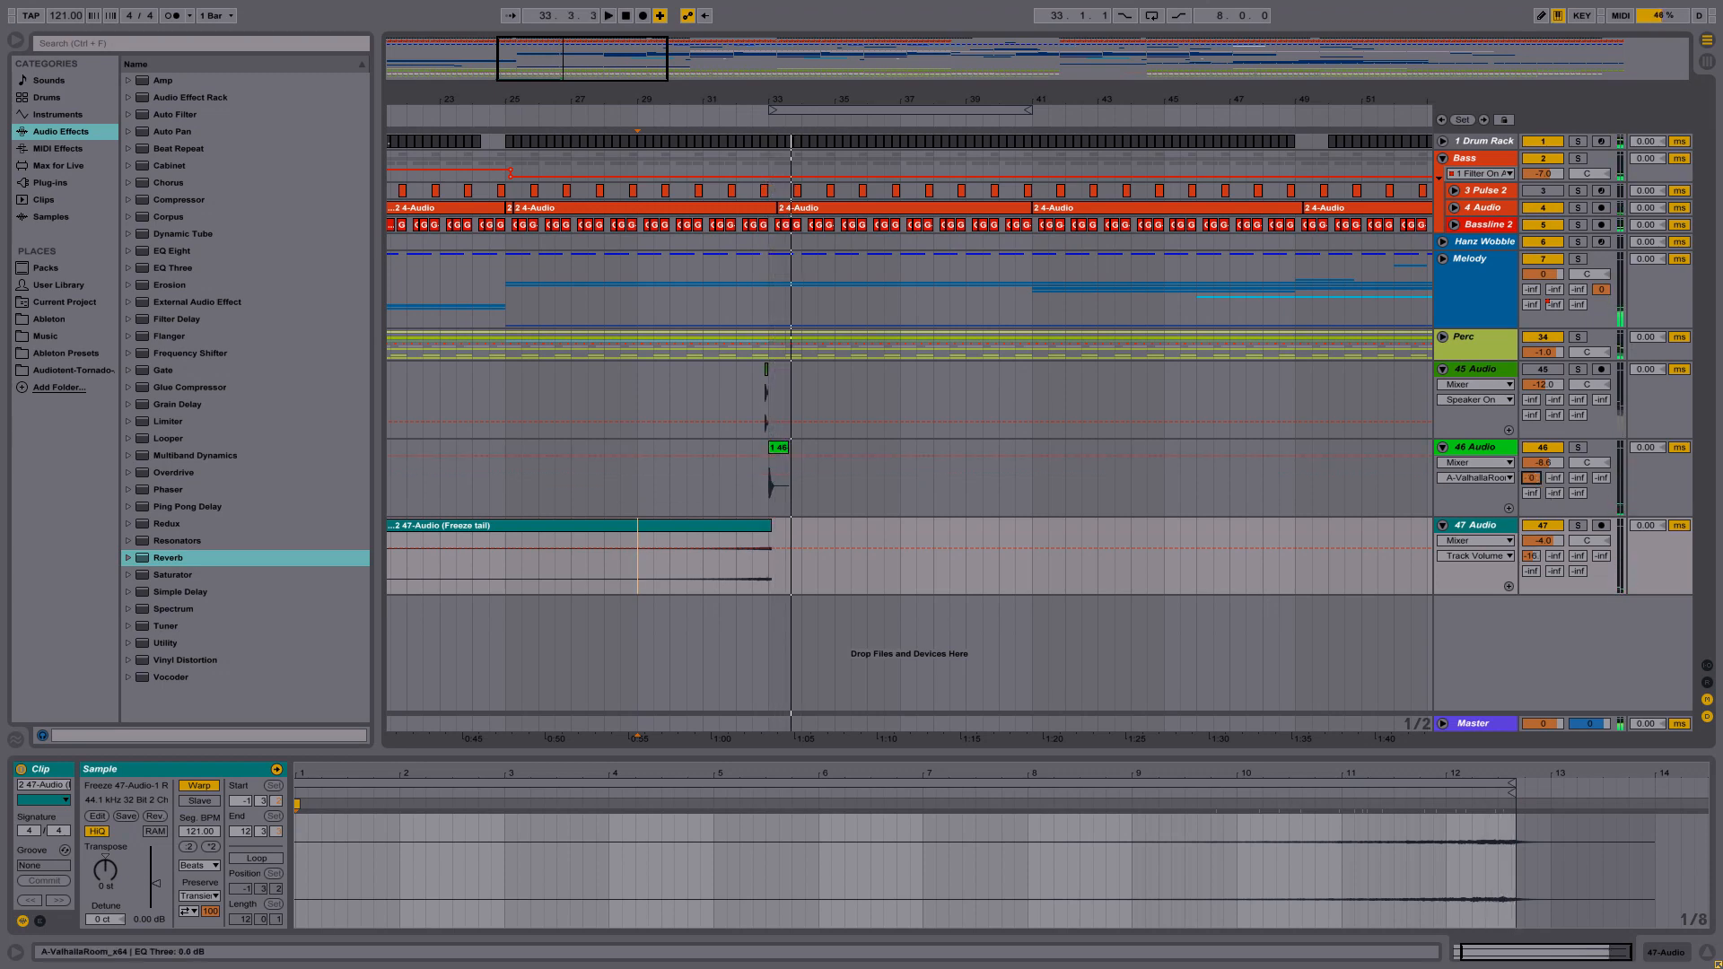
left_click(1531, 555)
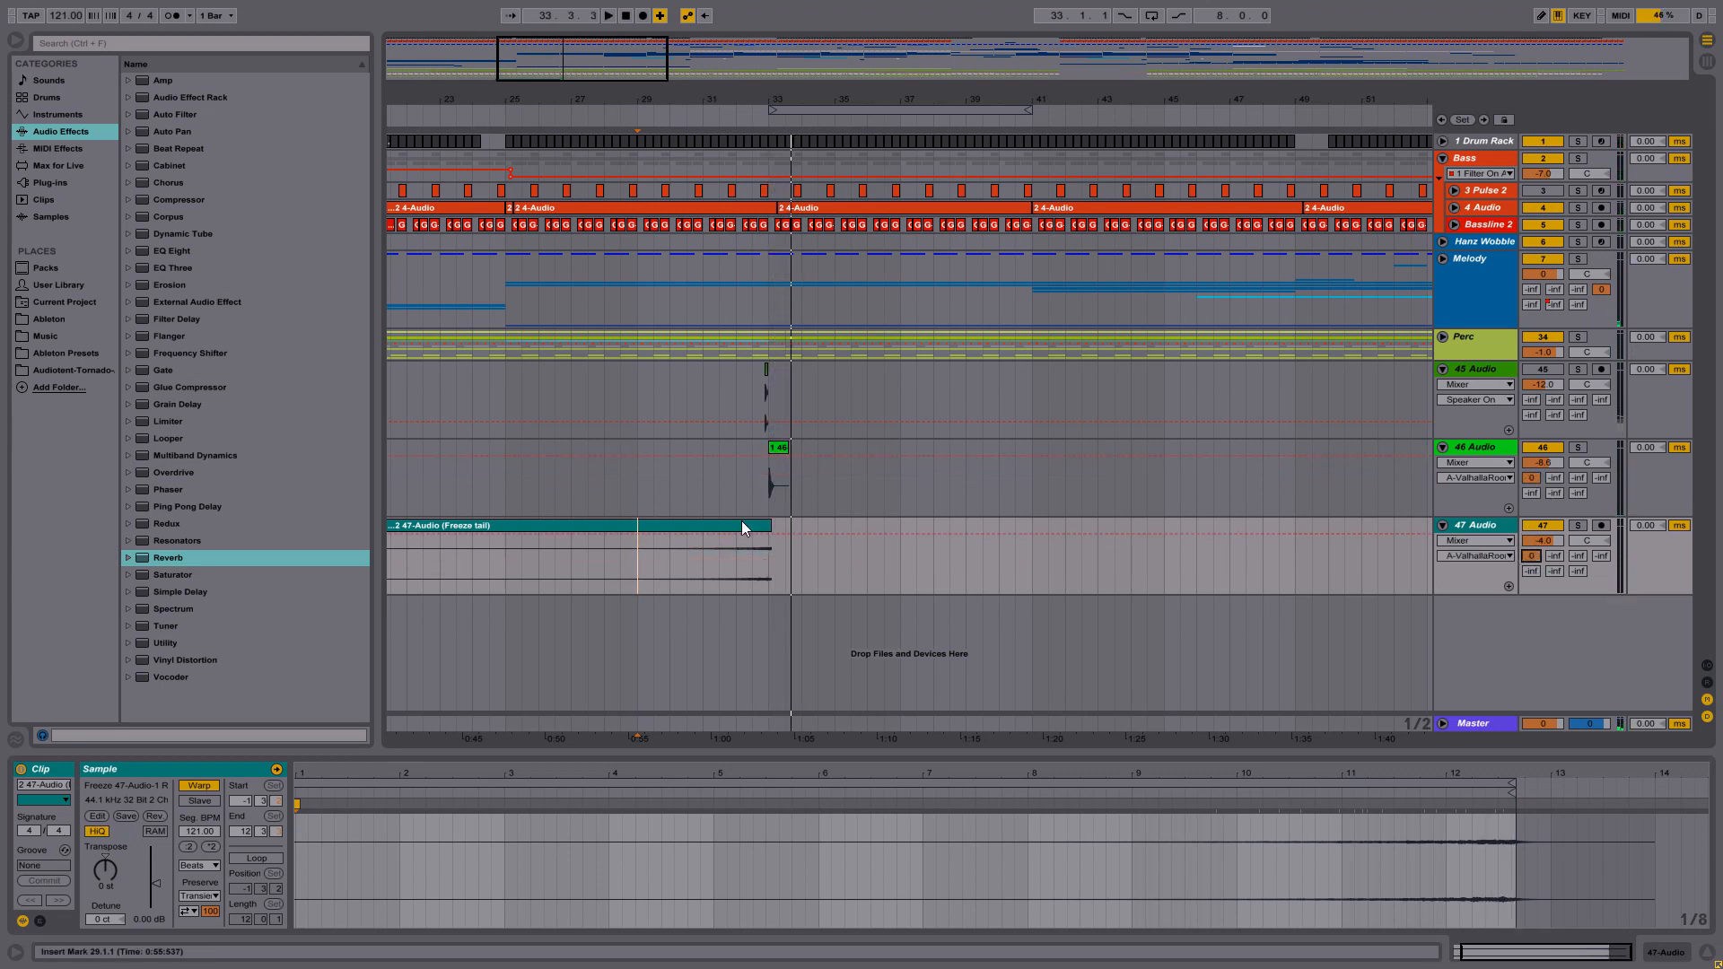
- Play the reversed reverb's transition into the 46 Audio hit from 31.3.1, and stop after bar 34
left_click(723, 557)
key("space")
left_click_drag(794, 100, 791, 175)
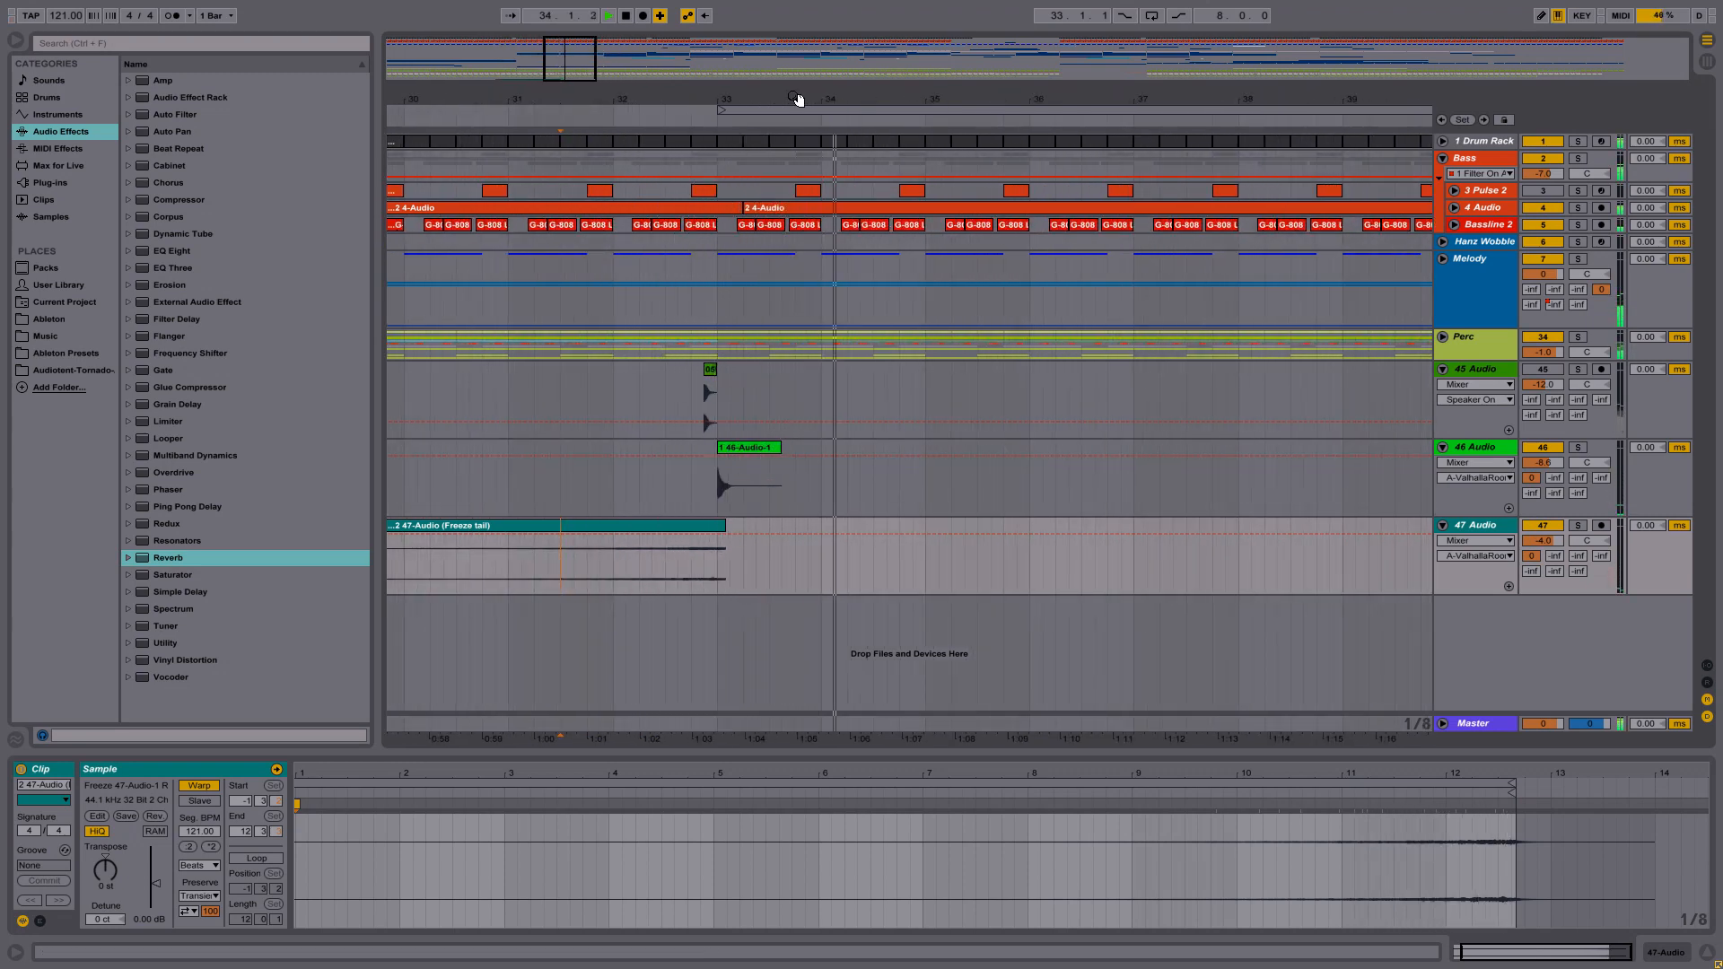
key("space")
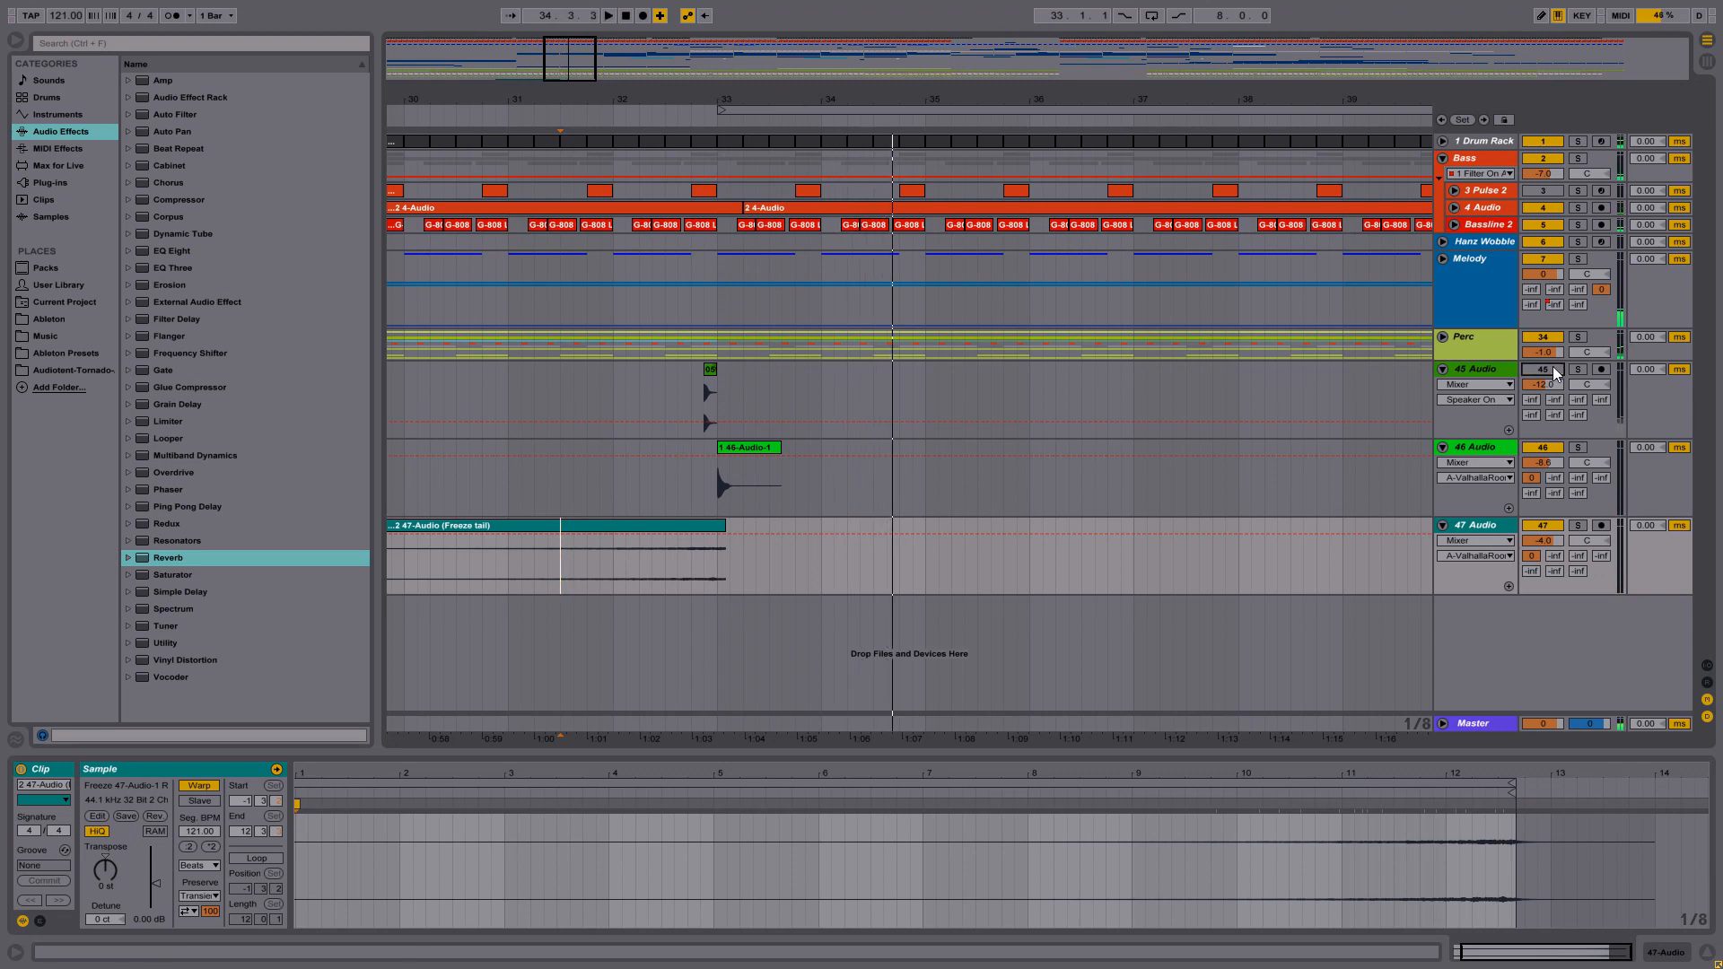
- Activate 45 Audio and play the combined FX tracks with the full arrangement from bar 29
left_click_drag(937, 91, 937, 58)
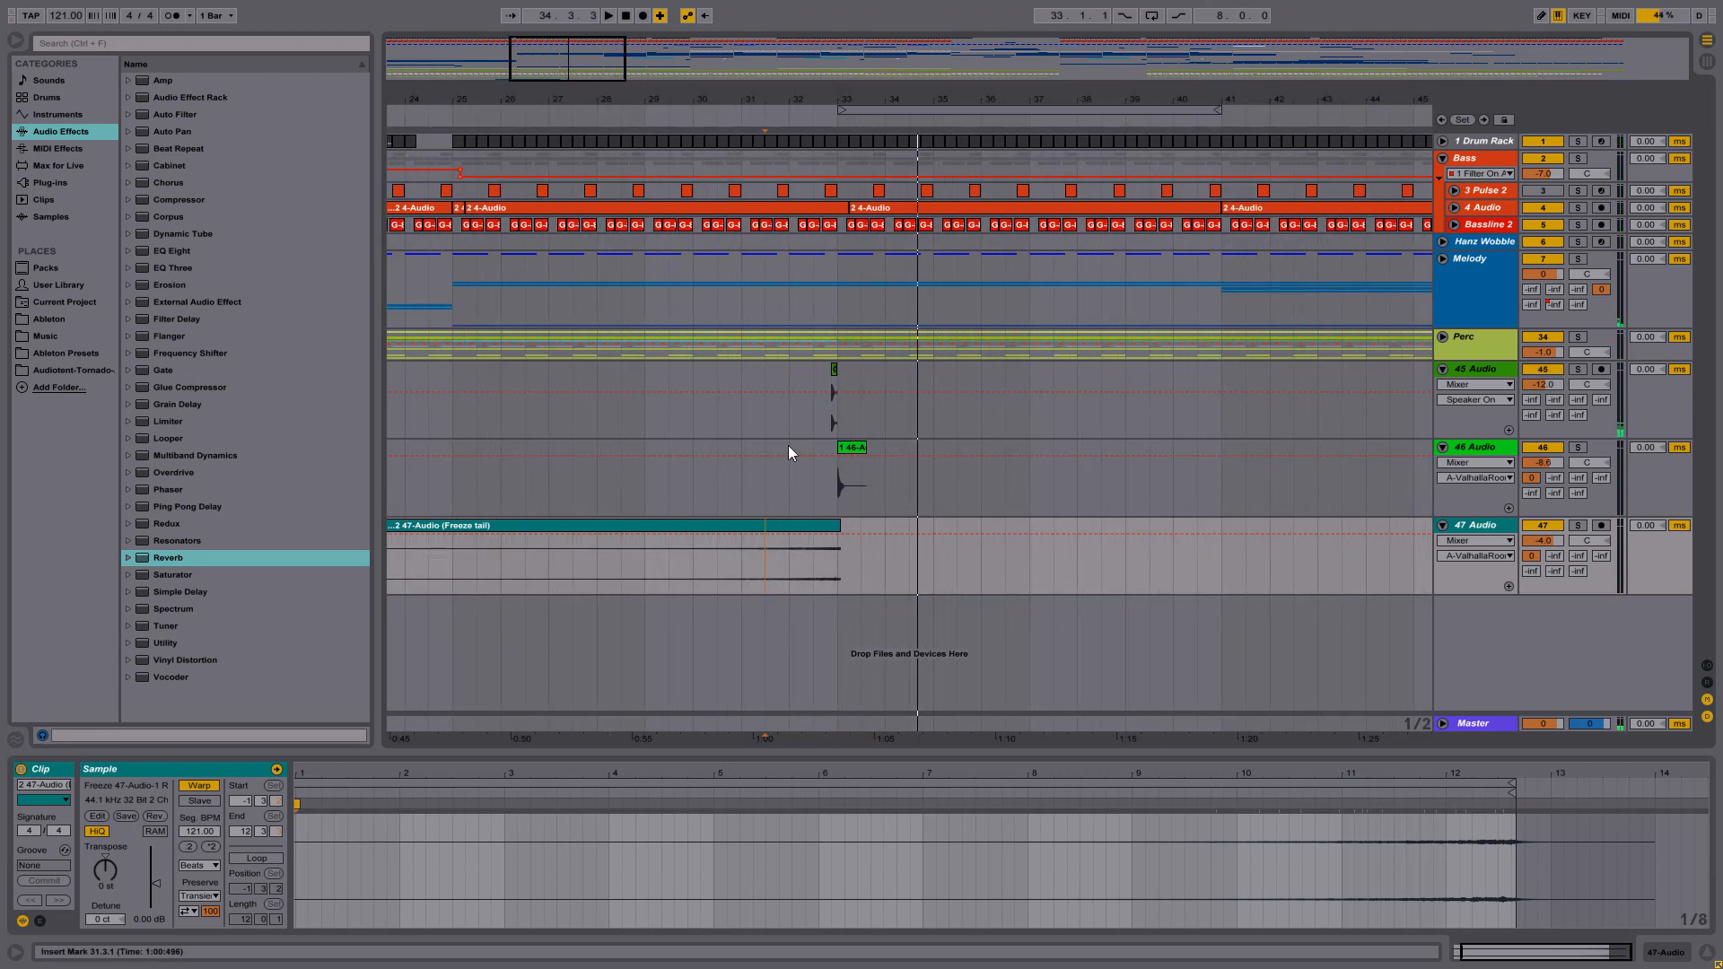
left_click(649, 560)
key("space")
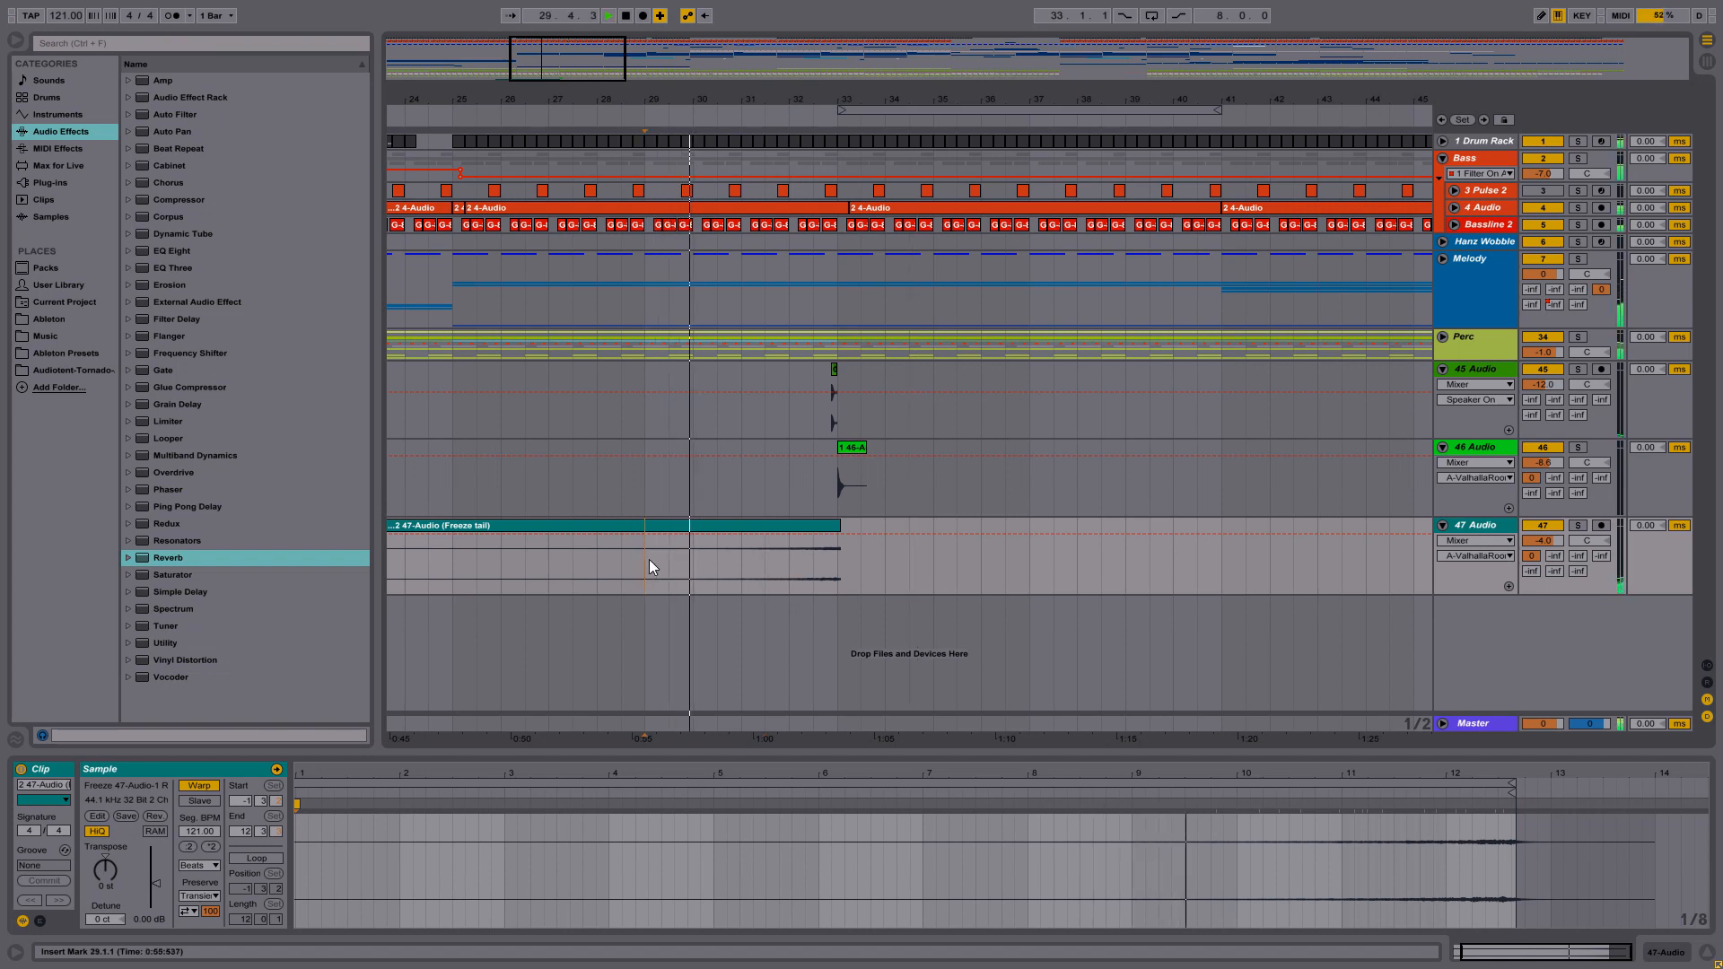